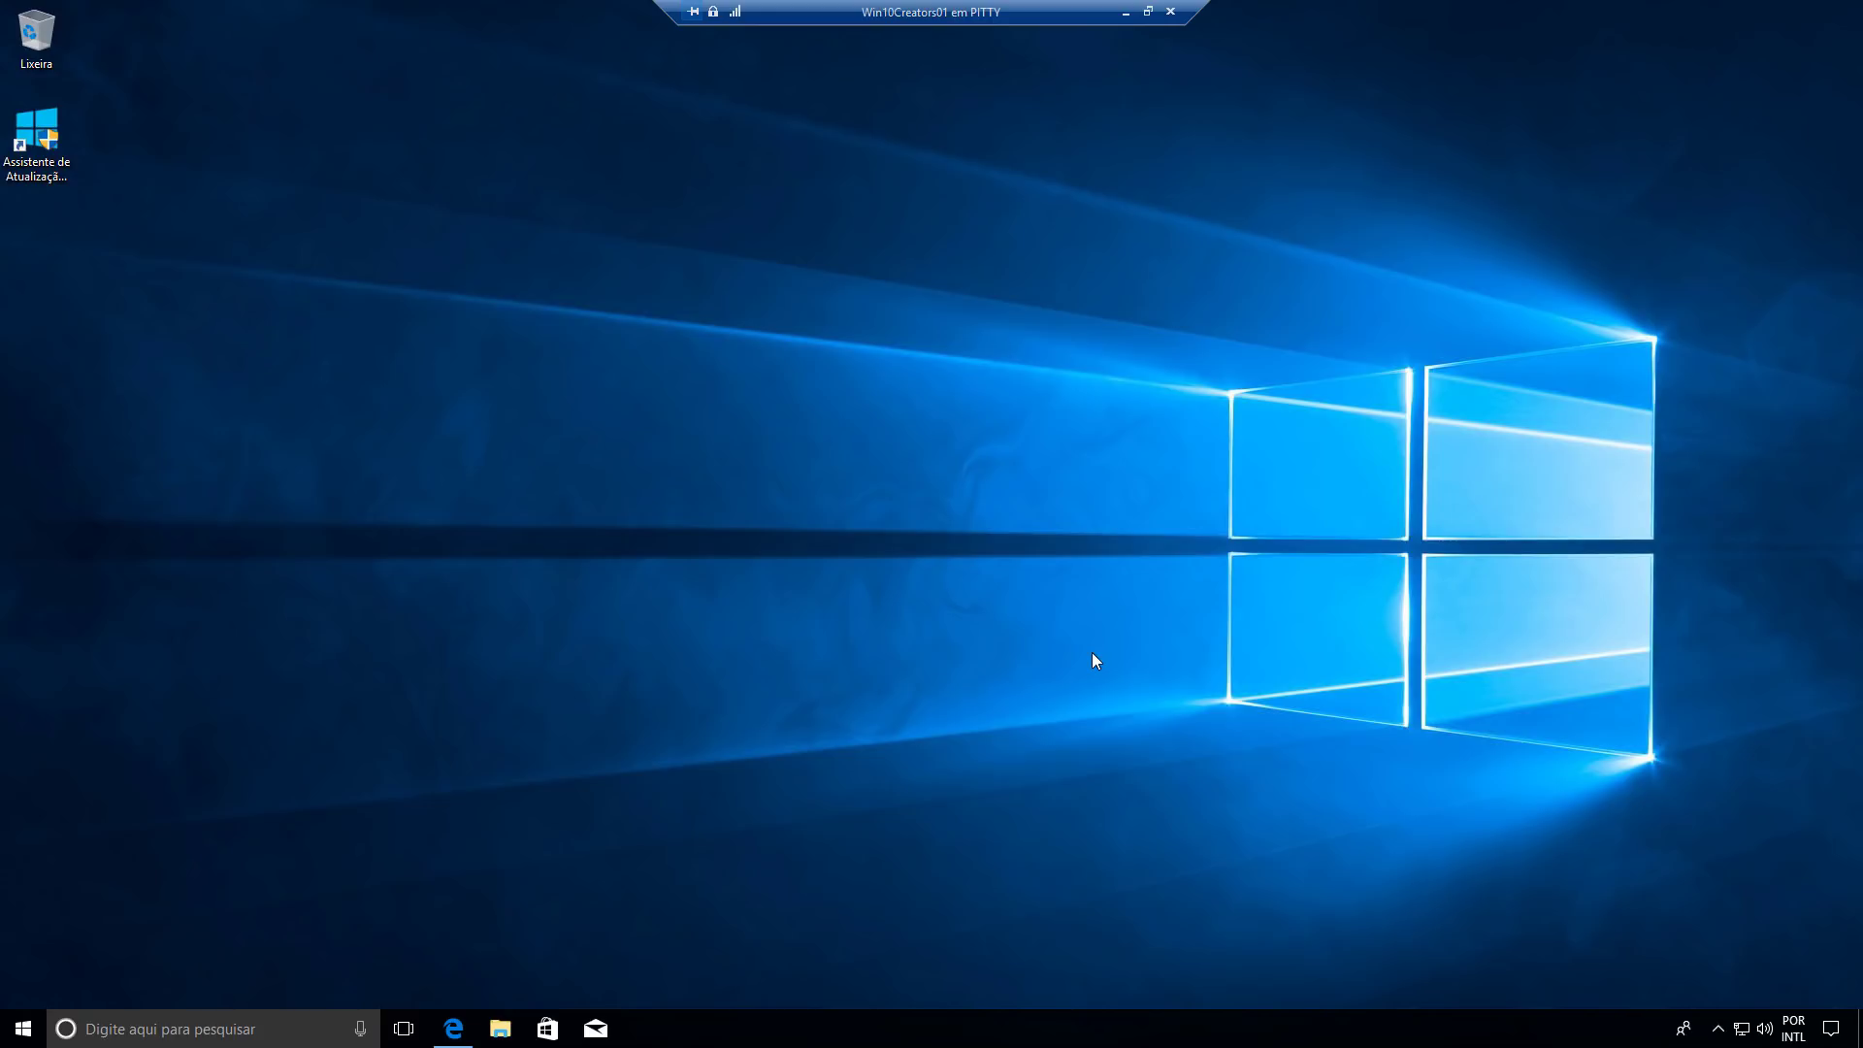
Place the OneDrive website and a File Explorer window side by side, with File Explorer showing the local OneDrive folder.
left_click(452, 1027)
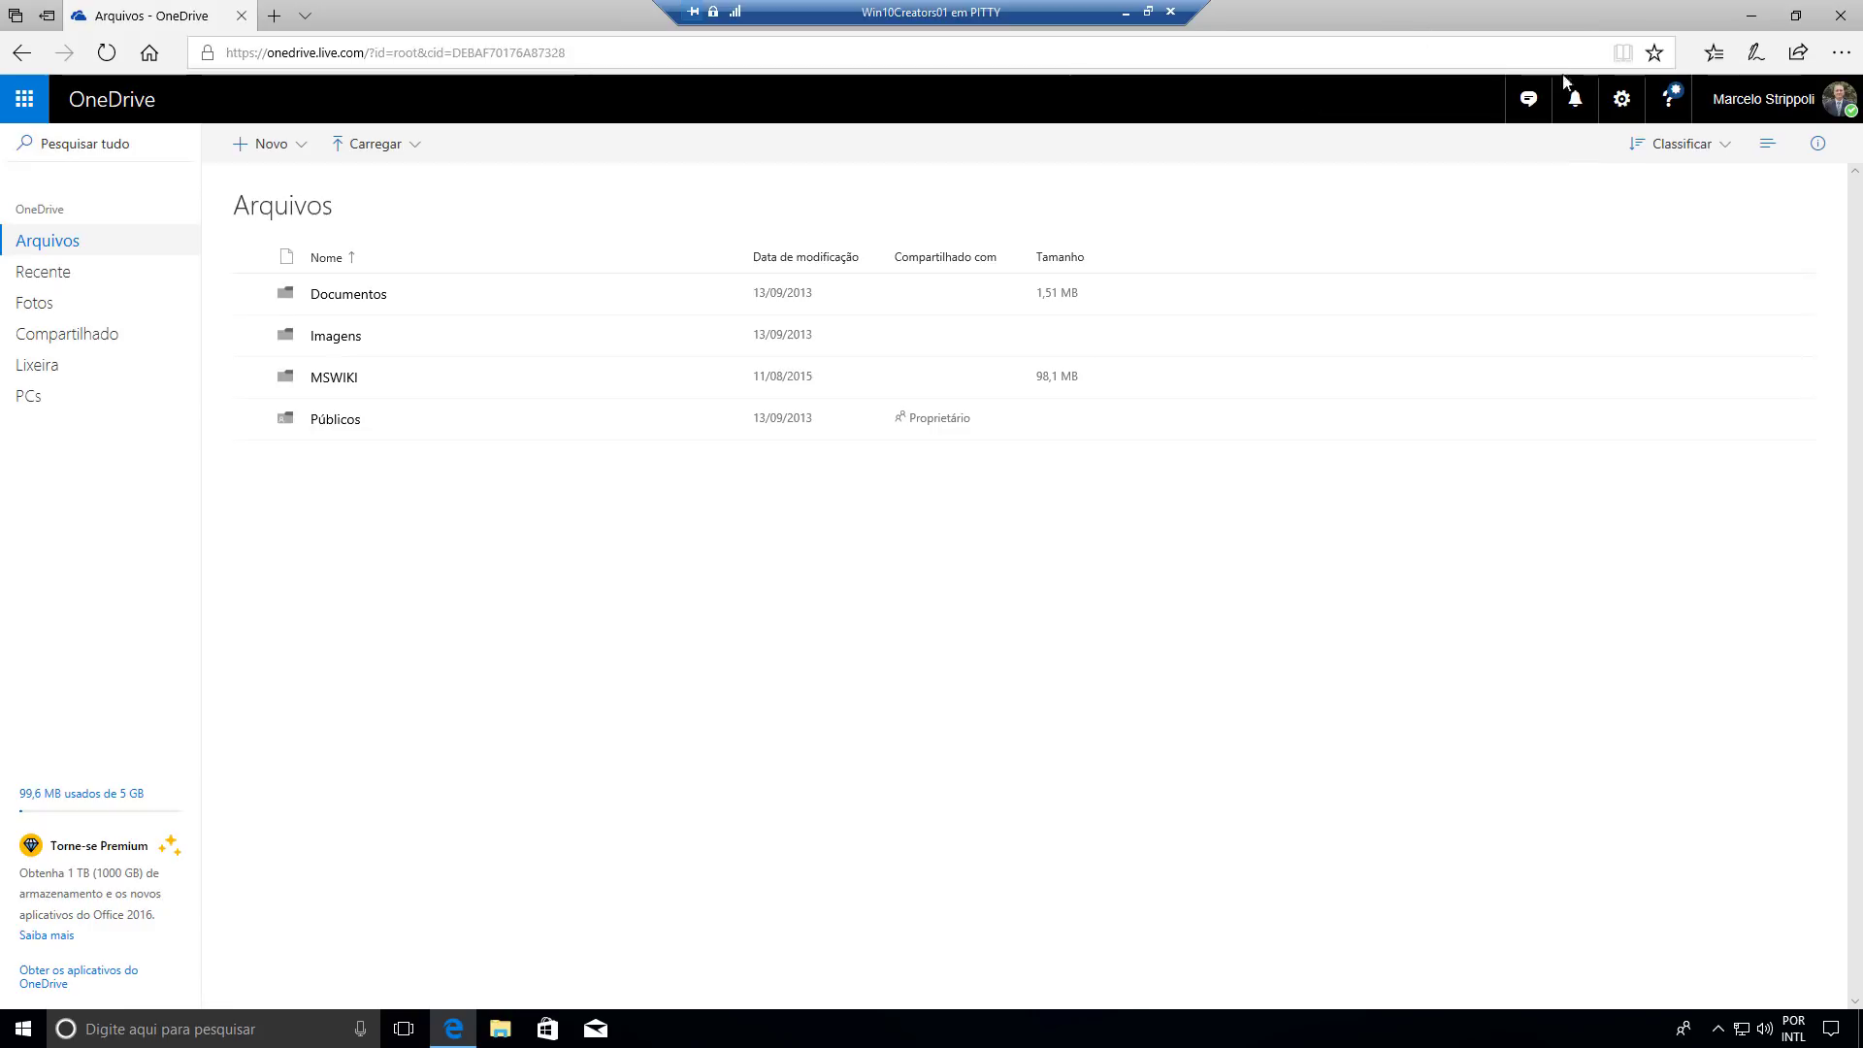
key("super+Right")
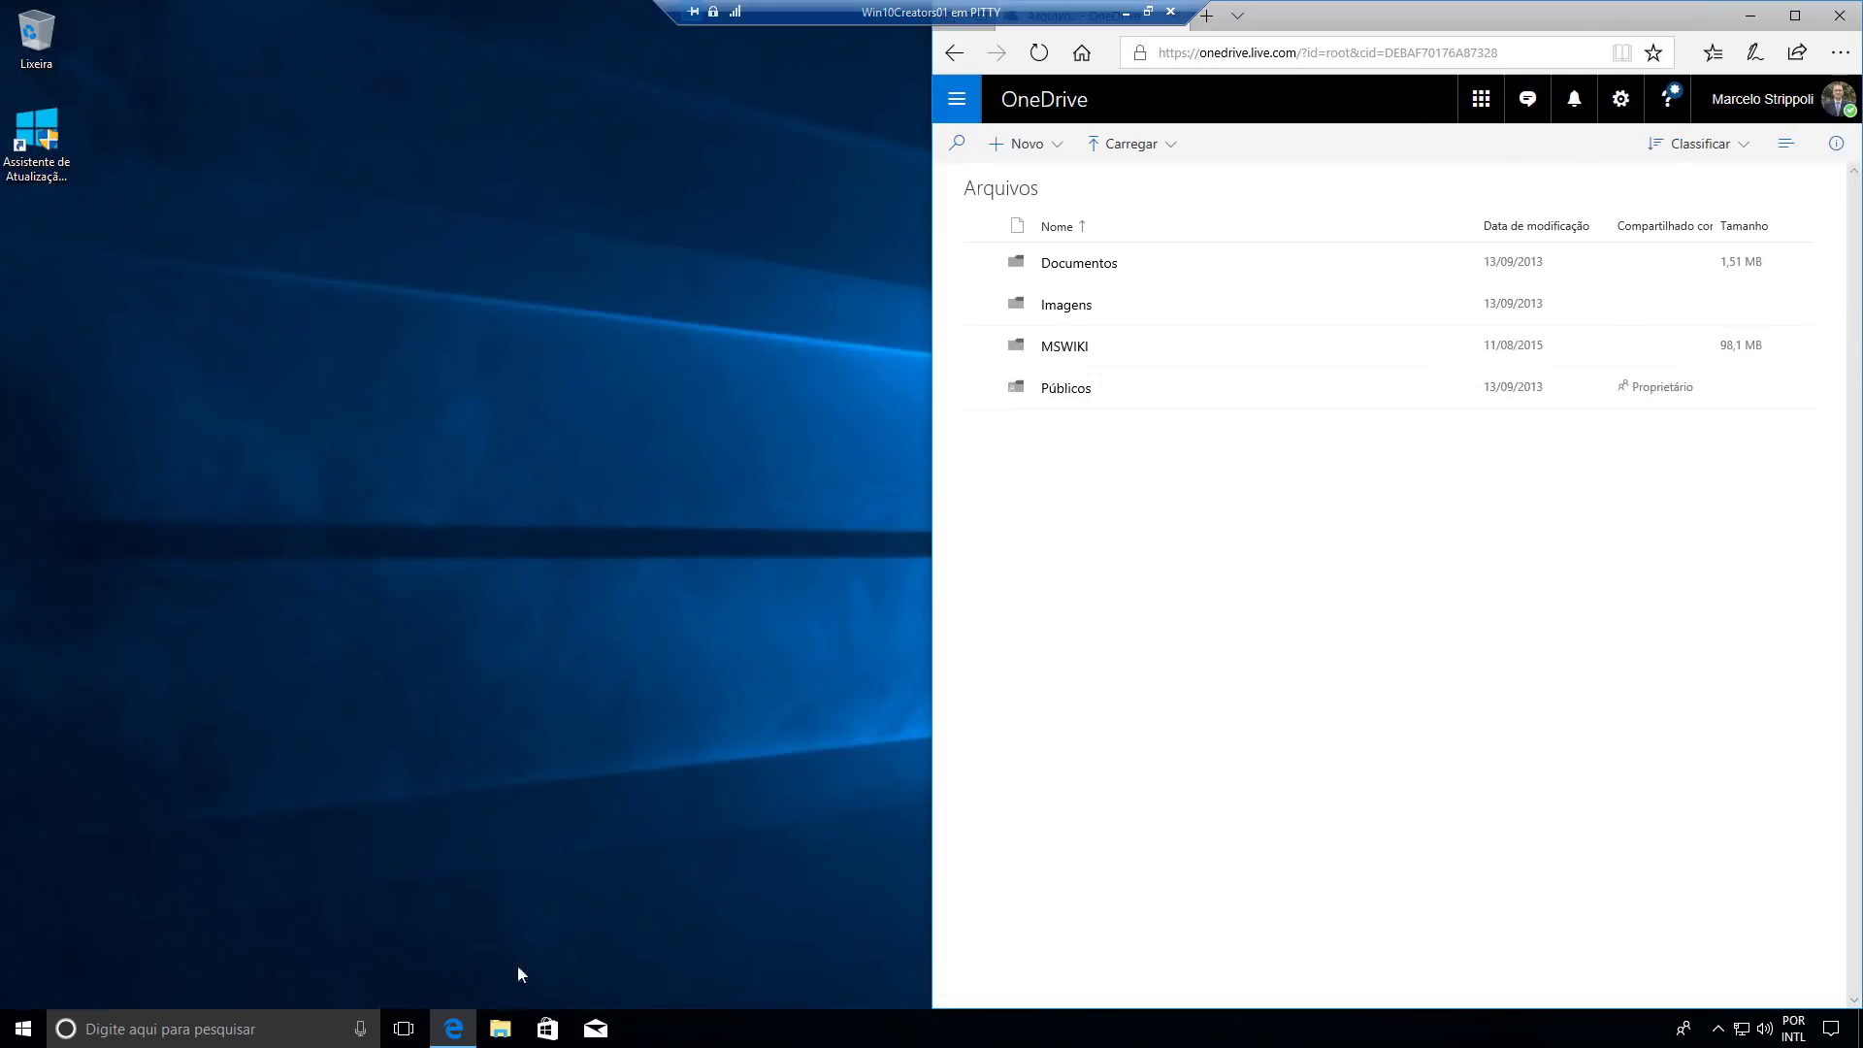
left_click(500, 1029)
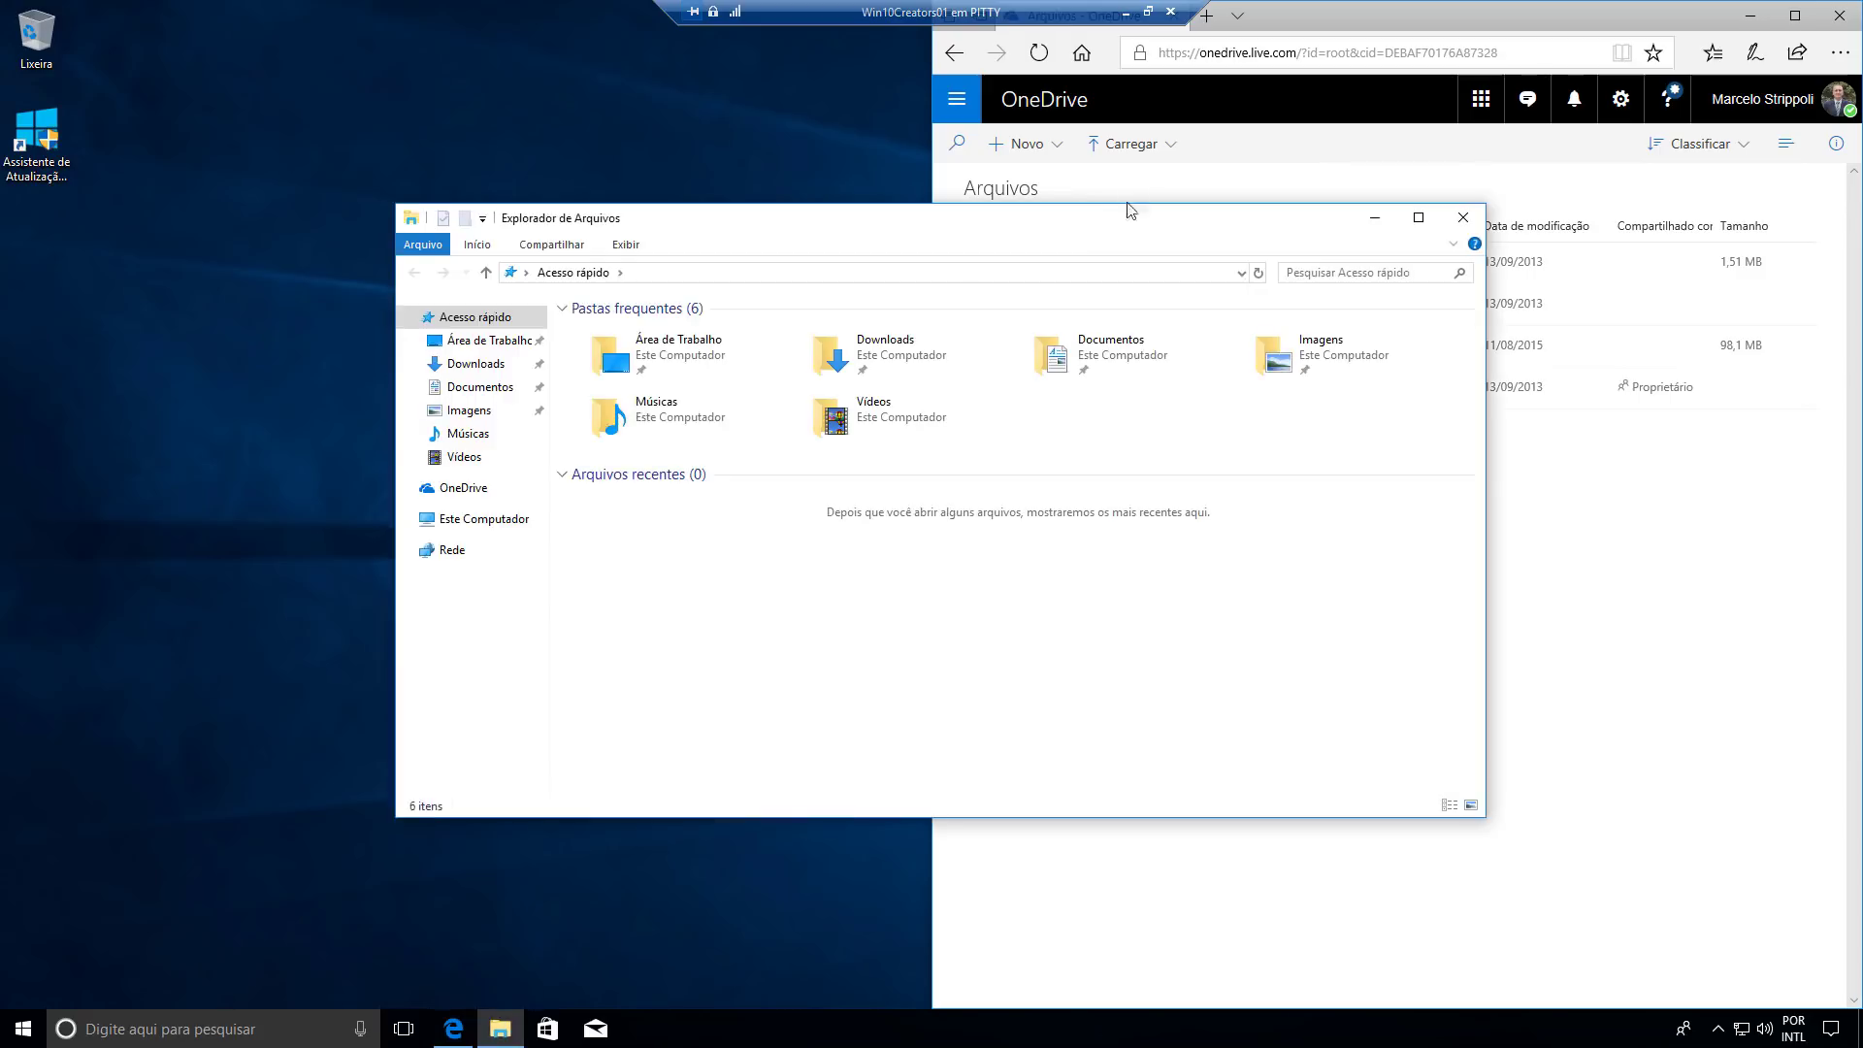
left_click_drag(1087, 227, 5, 301)
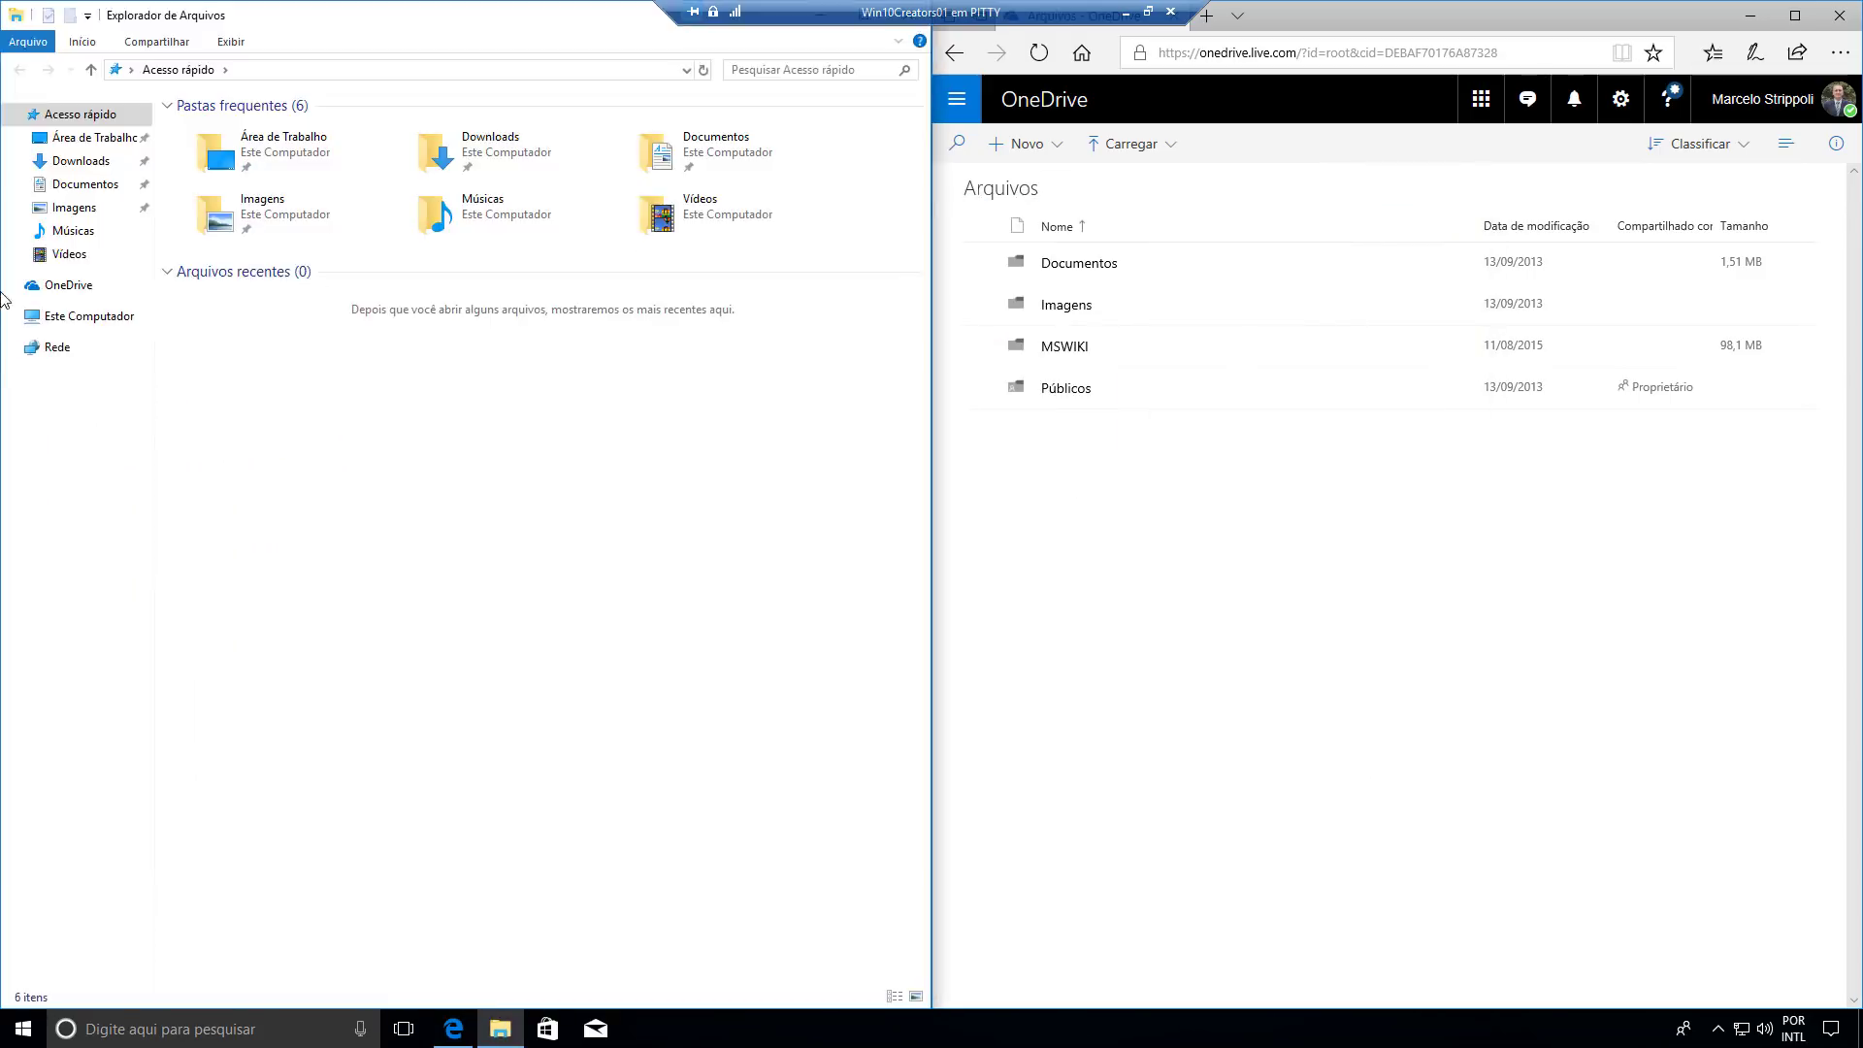
left_click(77, 287)
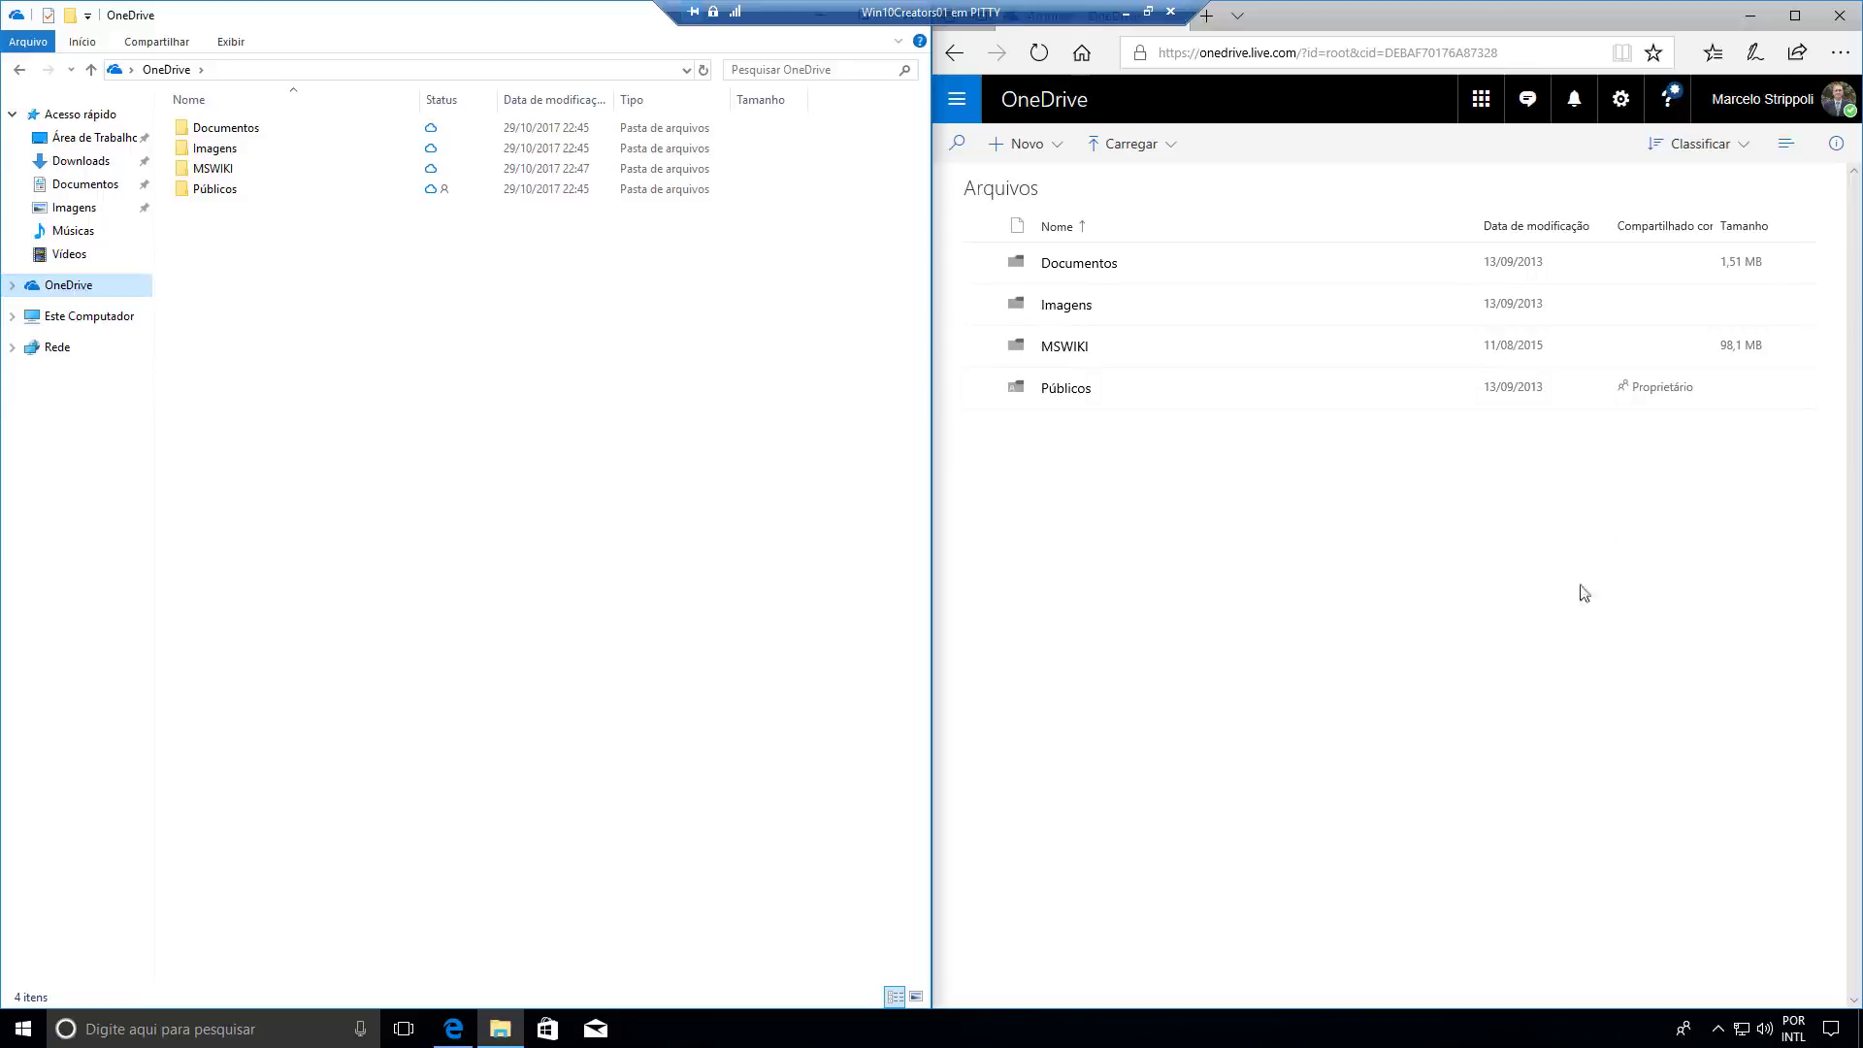
left_click(1483, 63)
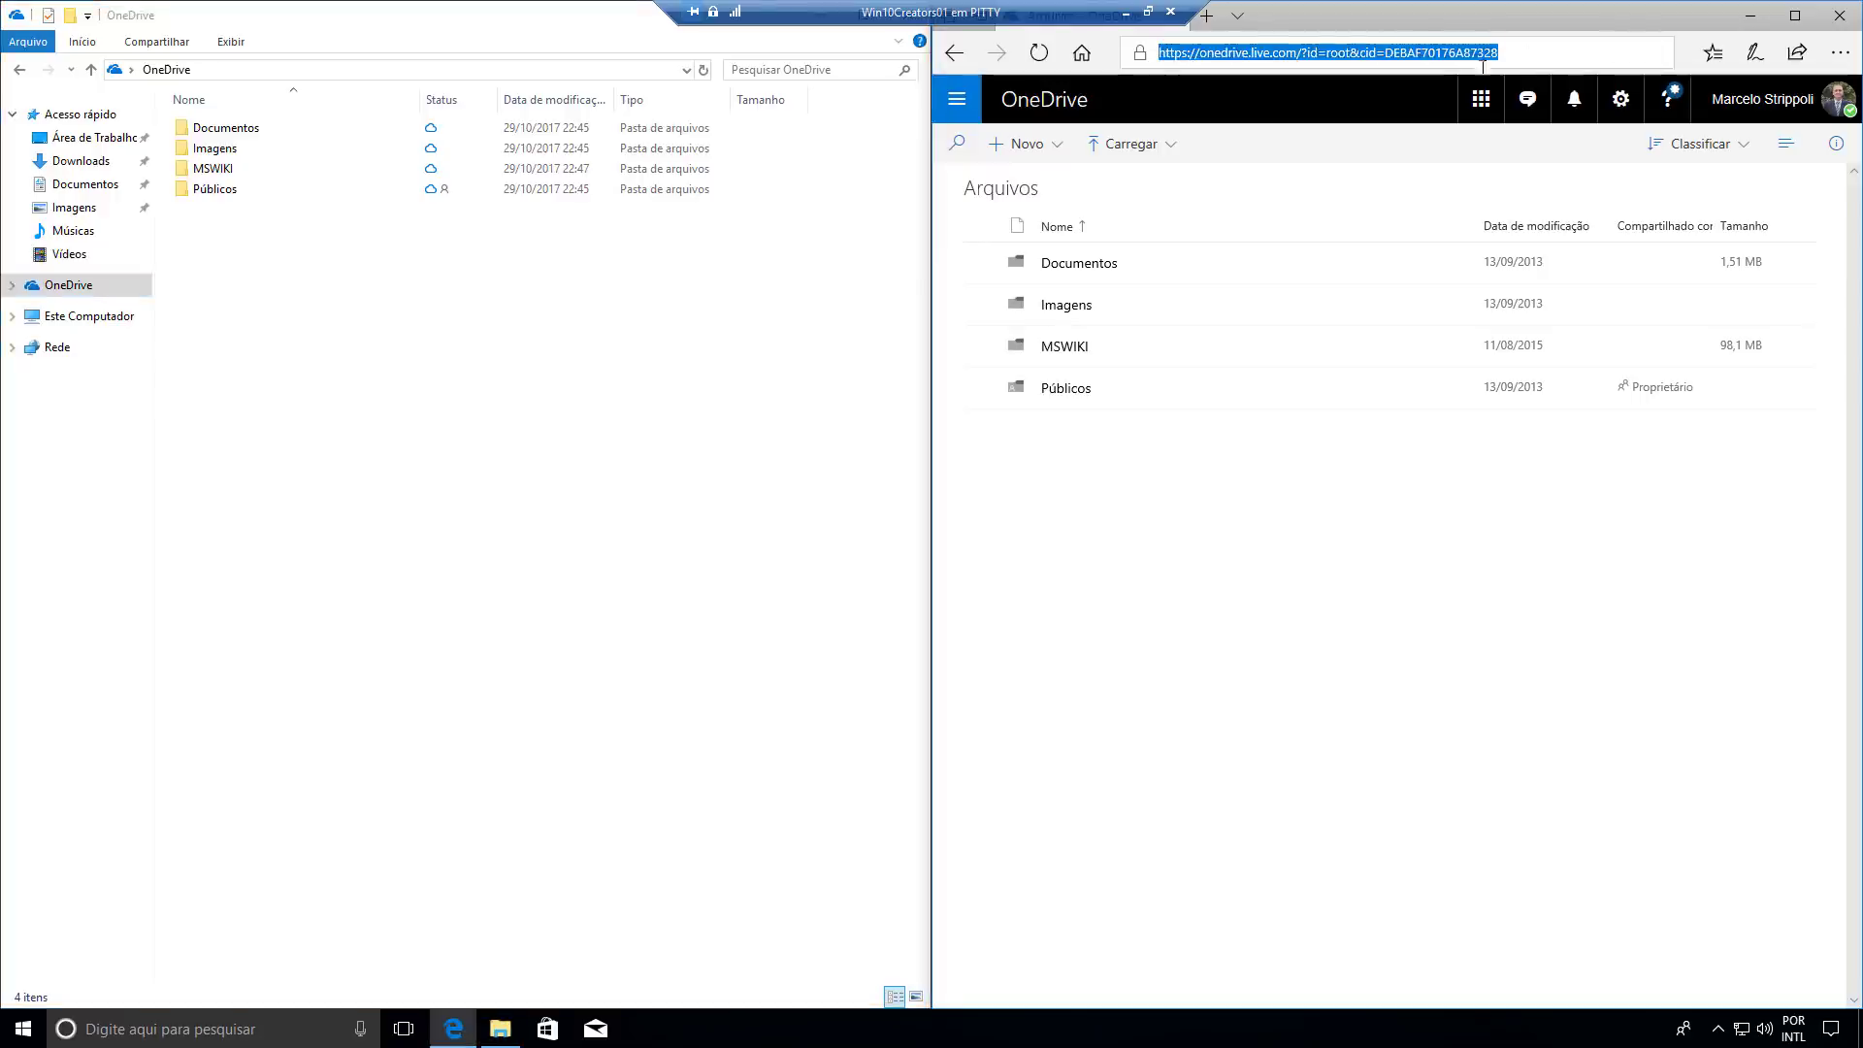
left_click(342, 70)
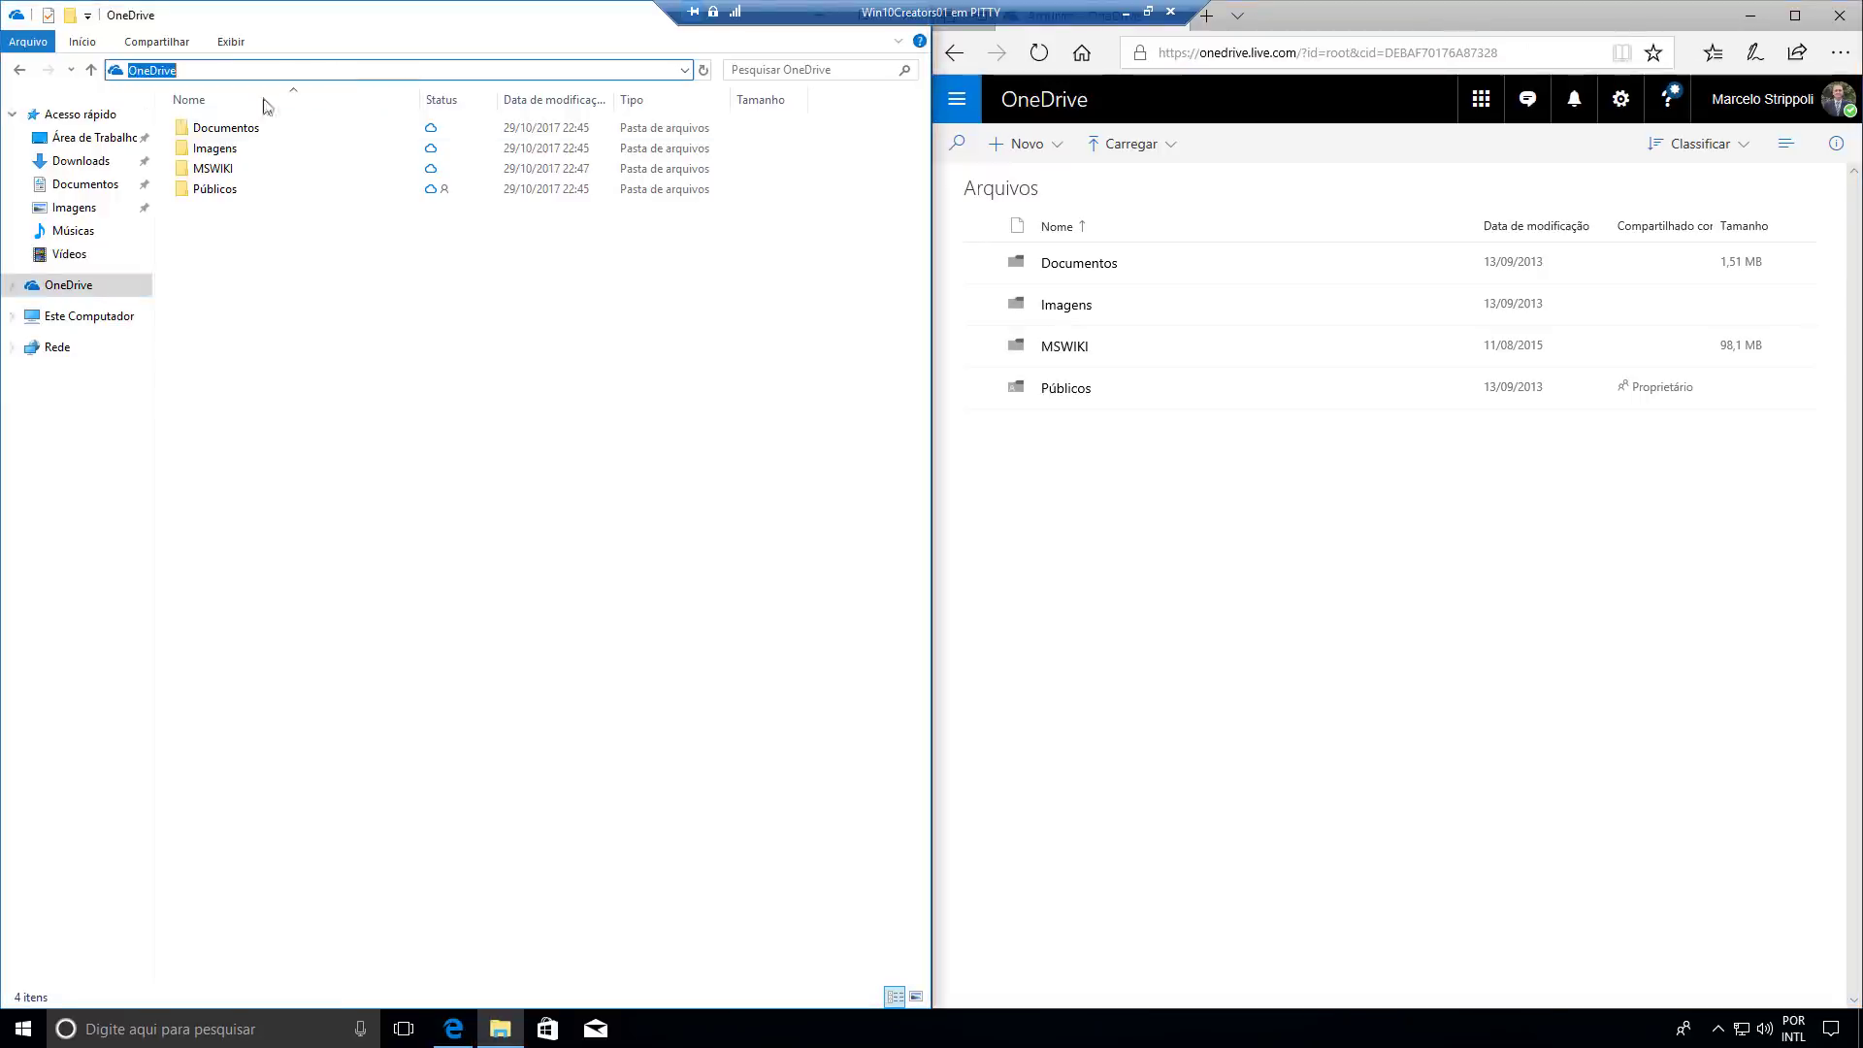
left_click(470, 424)
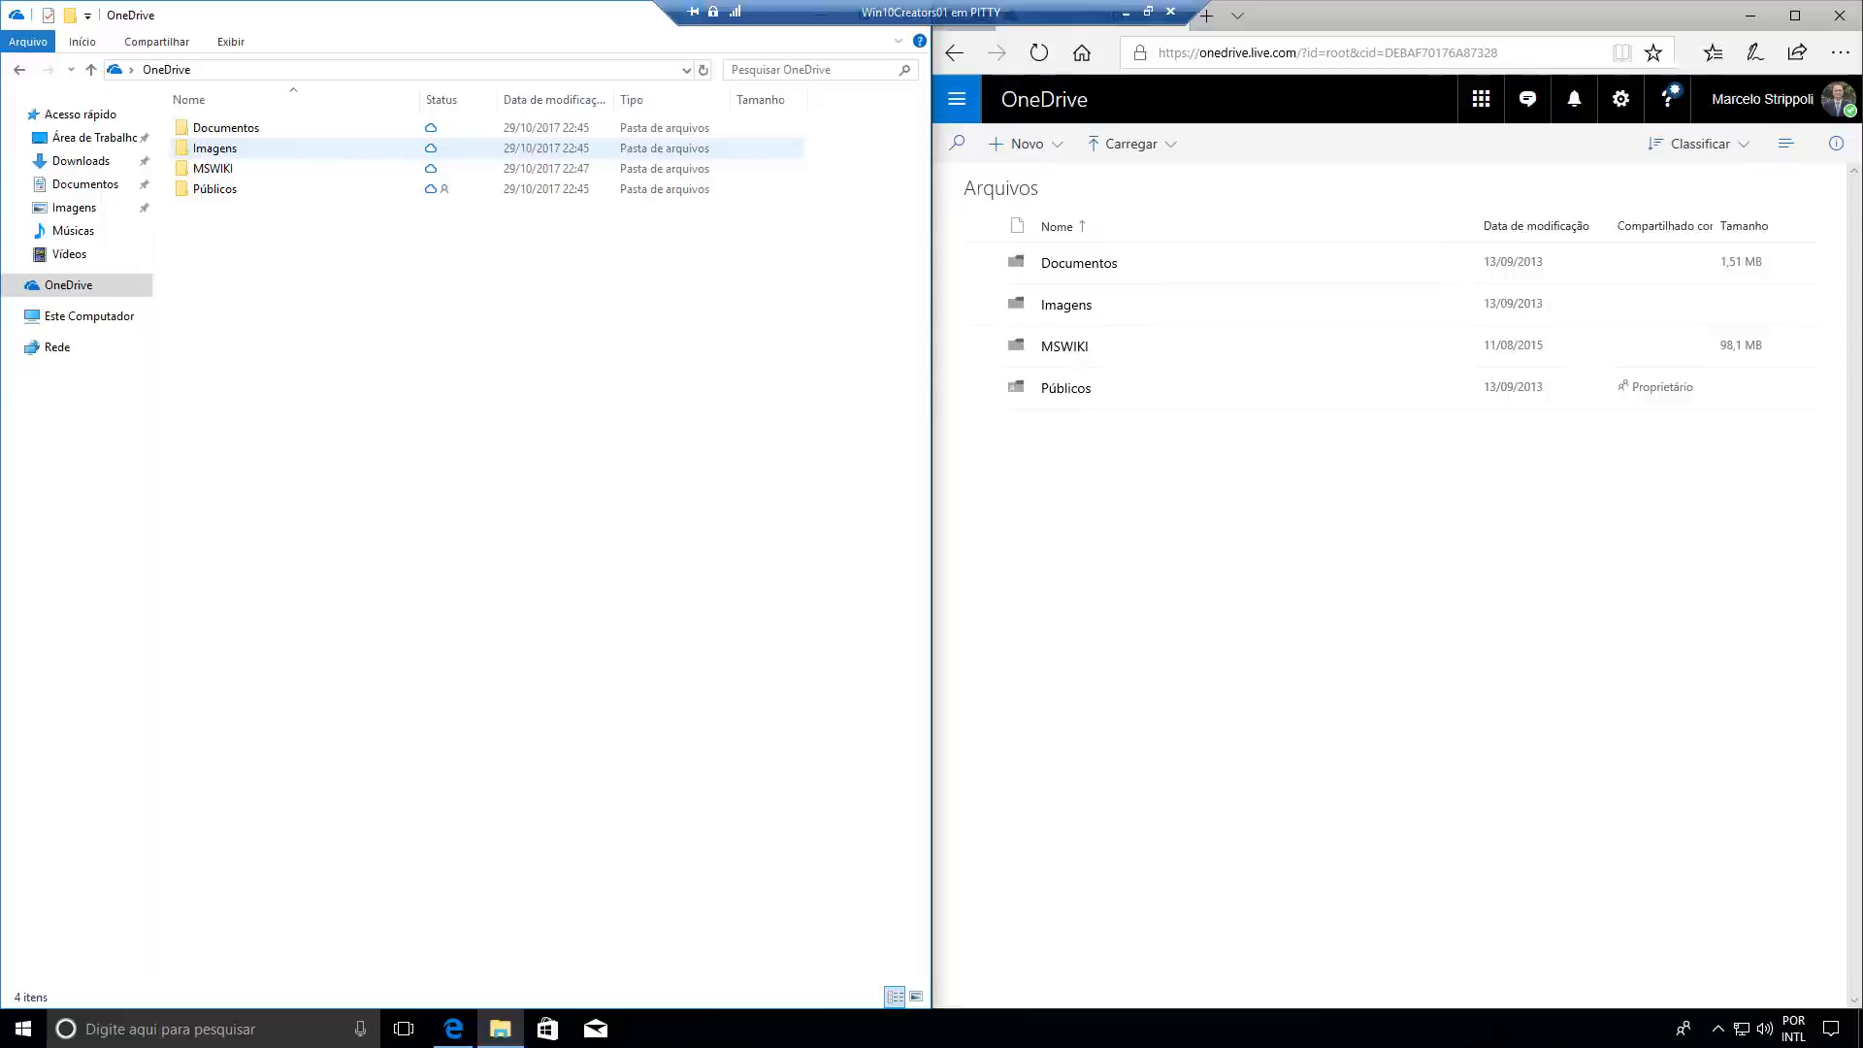
Show the contents of the local MSWIKI > Videos folder in Detalhes view, with the Nome column widened to fit the file names.
double_click(215, 170)
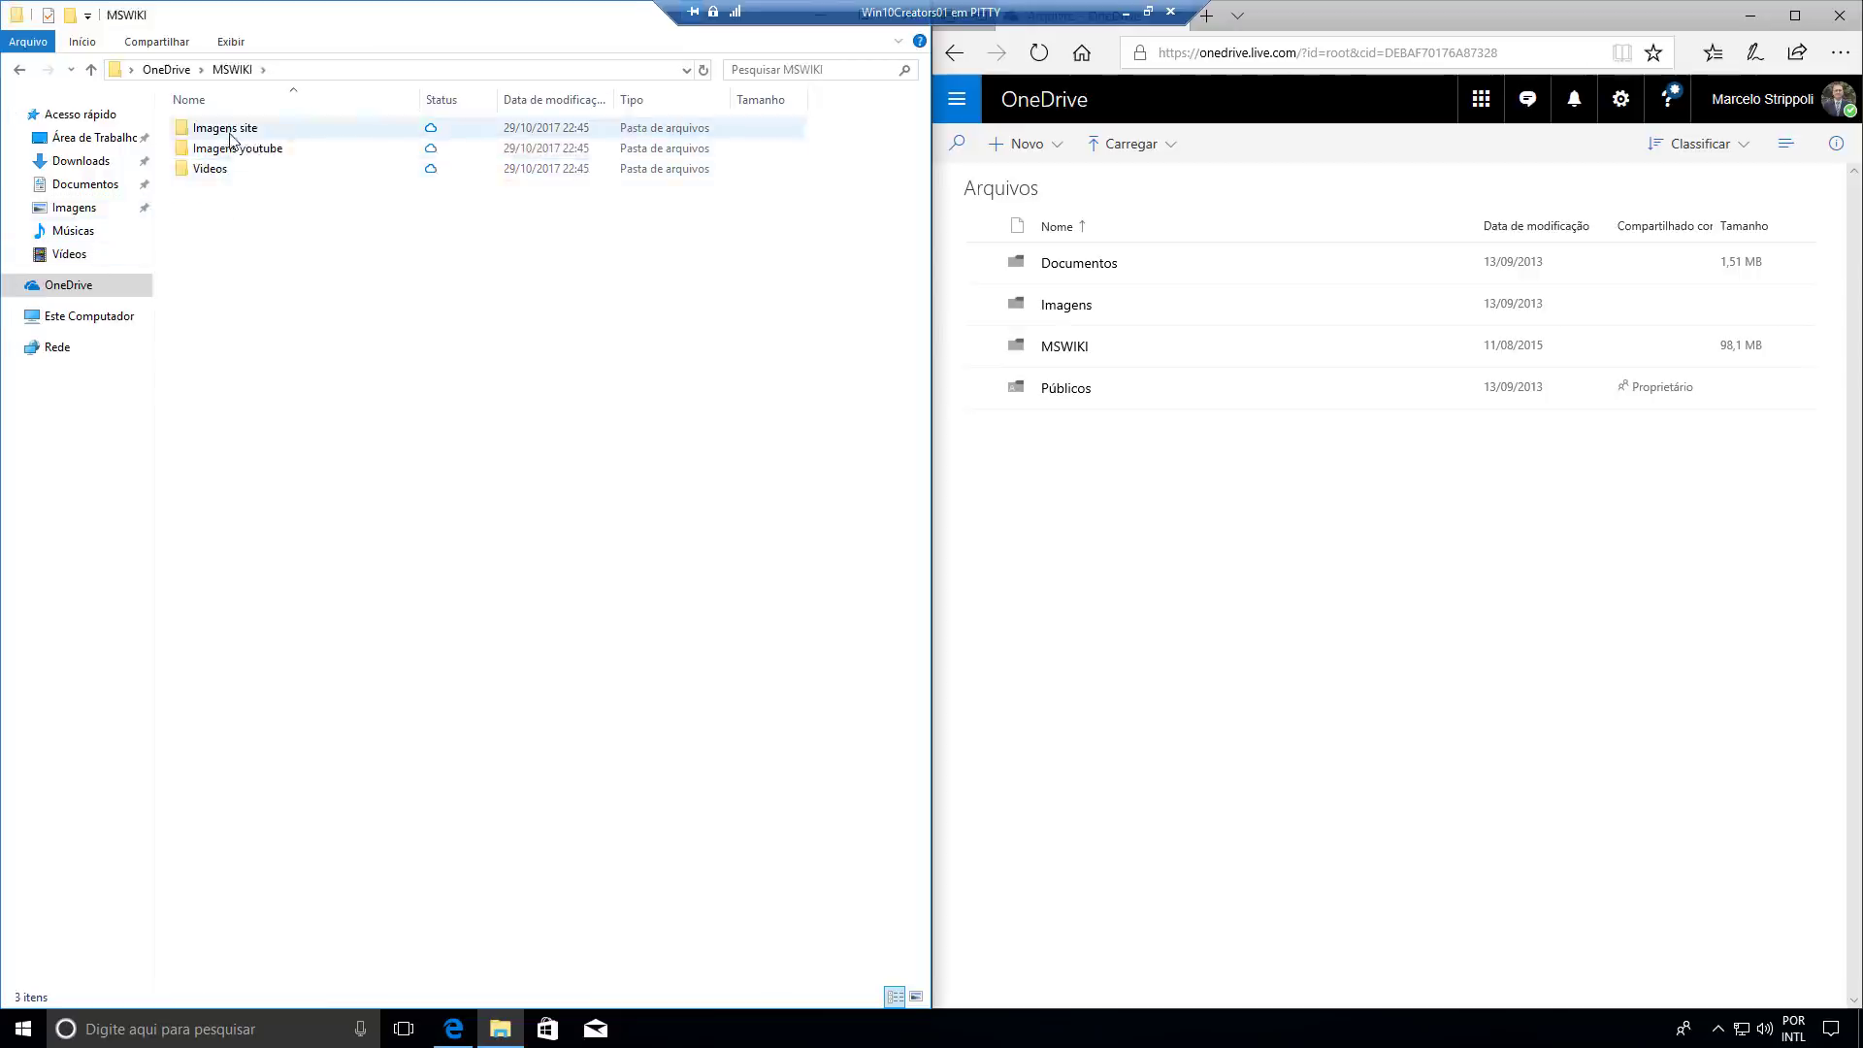
double_click(231, 172)
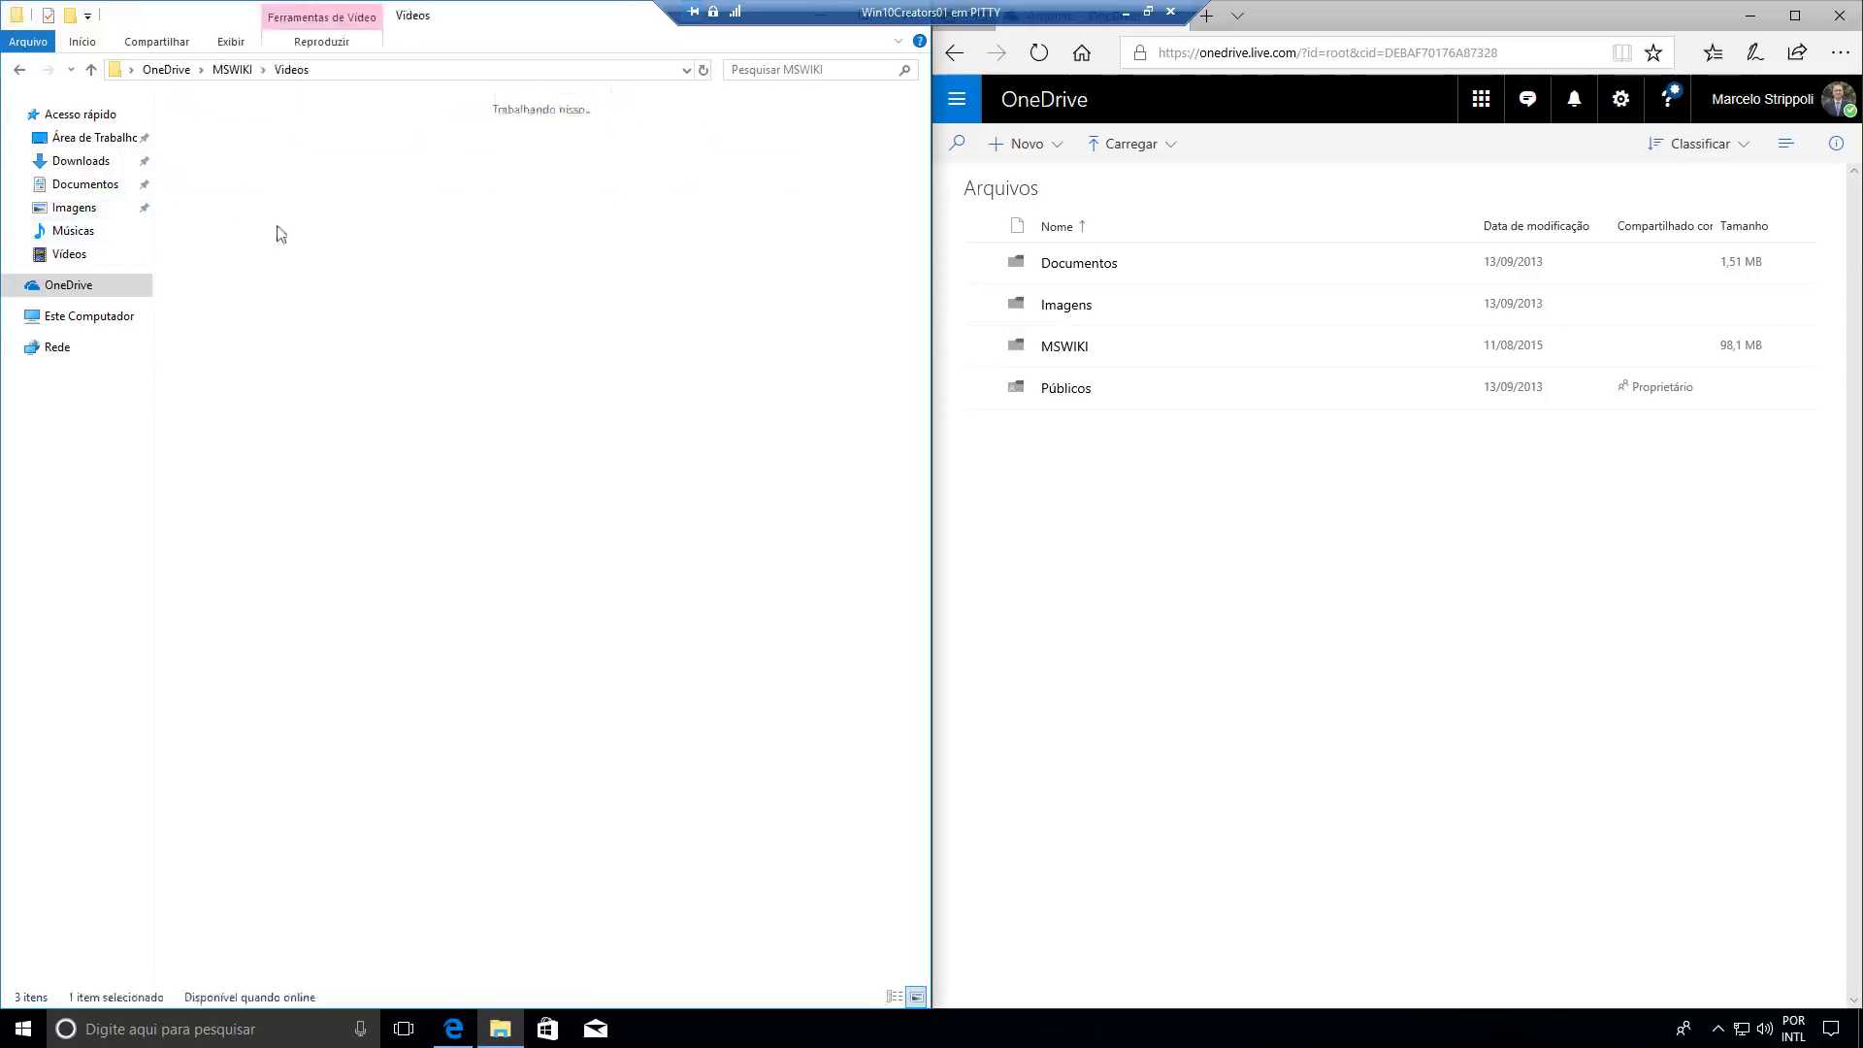
right_click(414, 384)
mouse_move(486, 396)
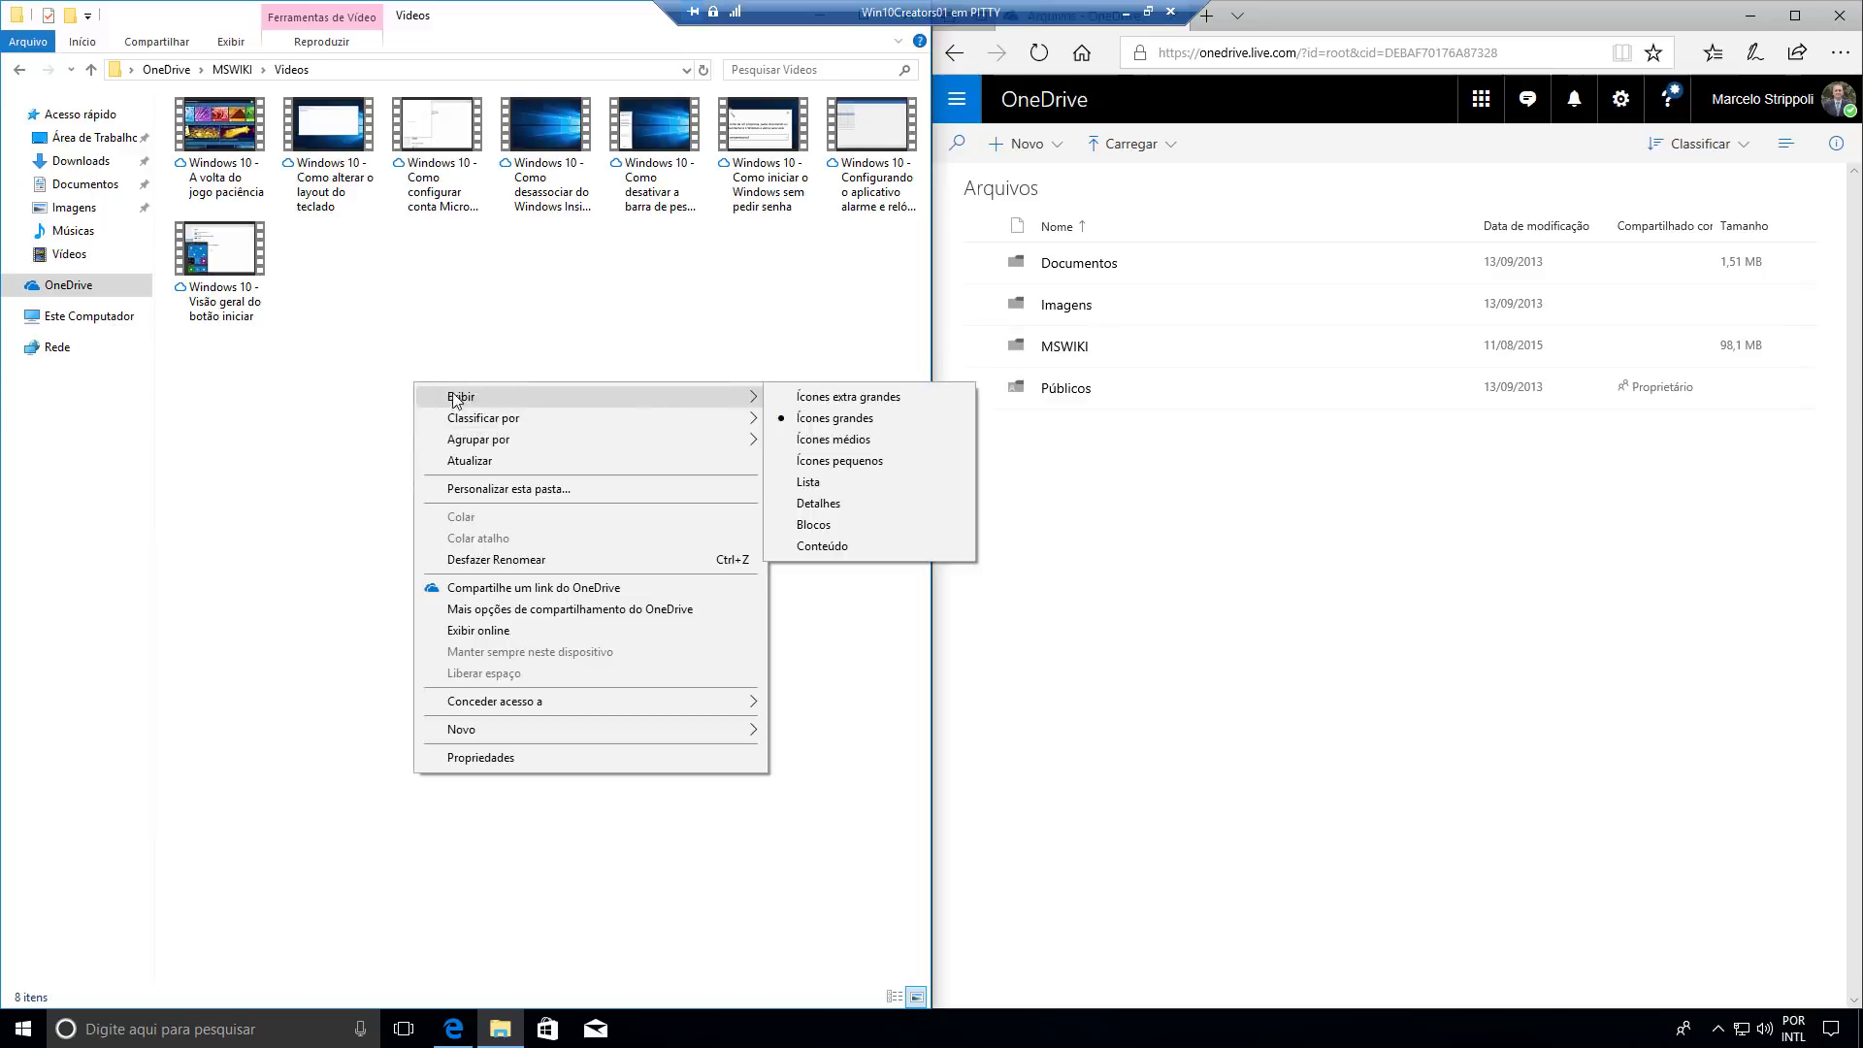
left_click(841, 504)
left_click_drag(311, 107, 583, 120)
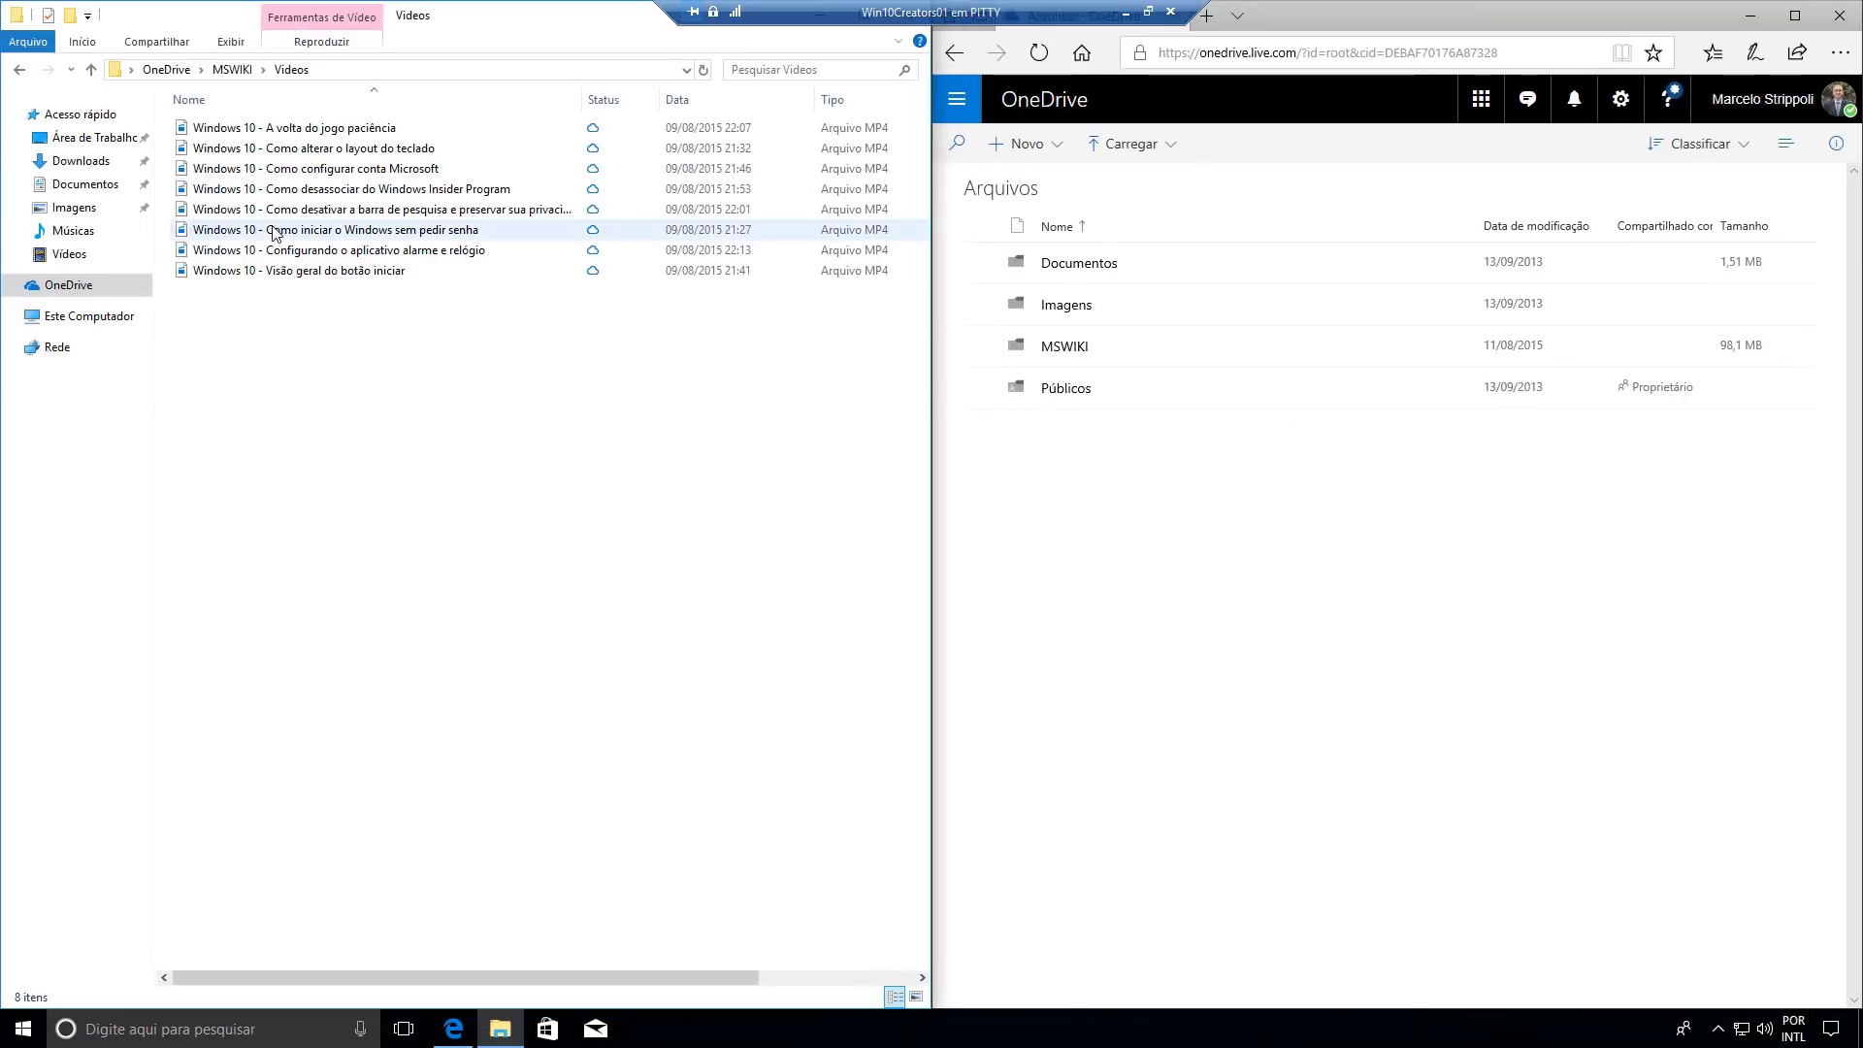
Compare the file size with the size on disk in the properties of "Windows 10 - A volta do jogo paciência".
right_click(355, 135)
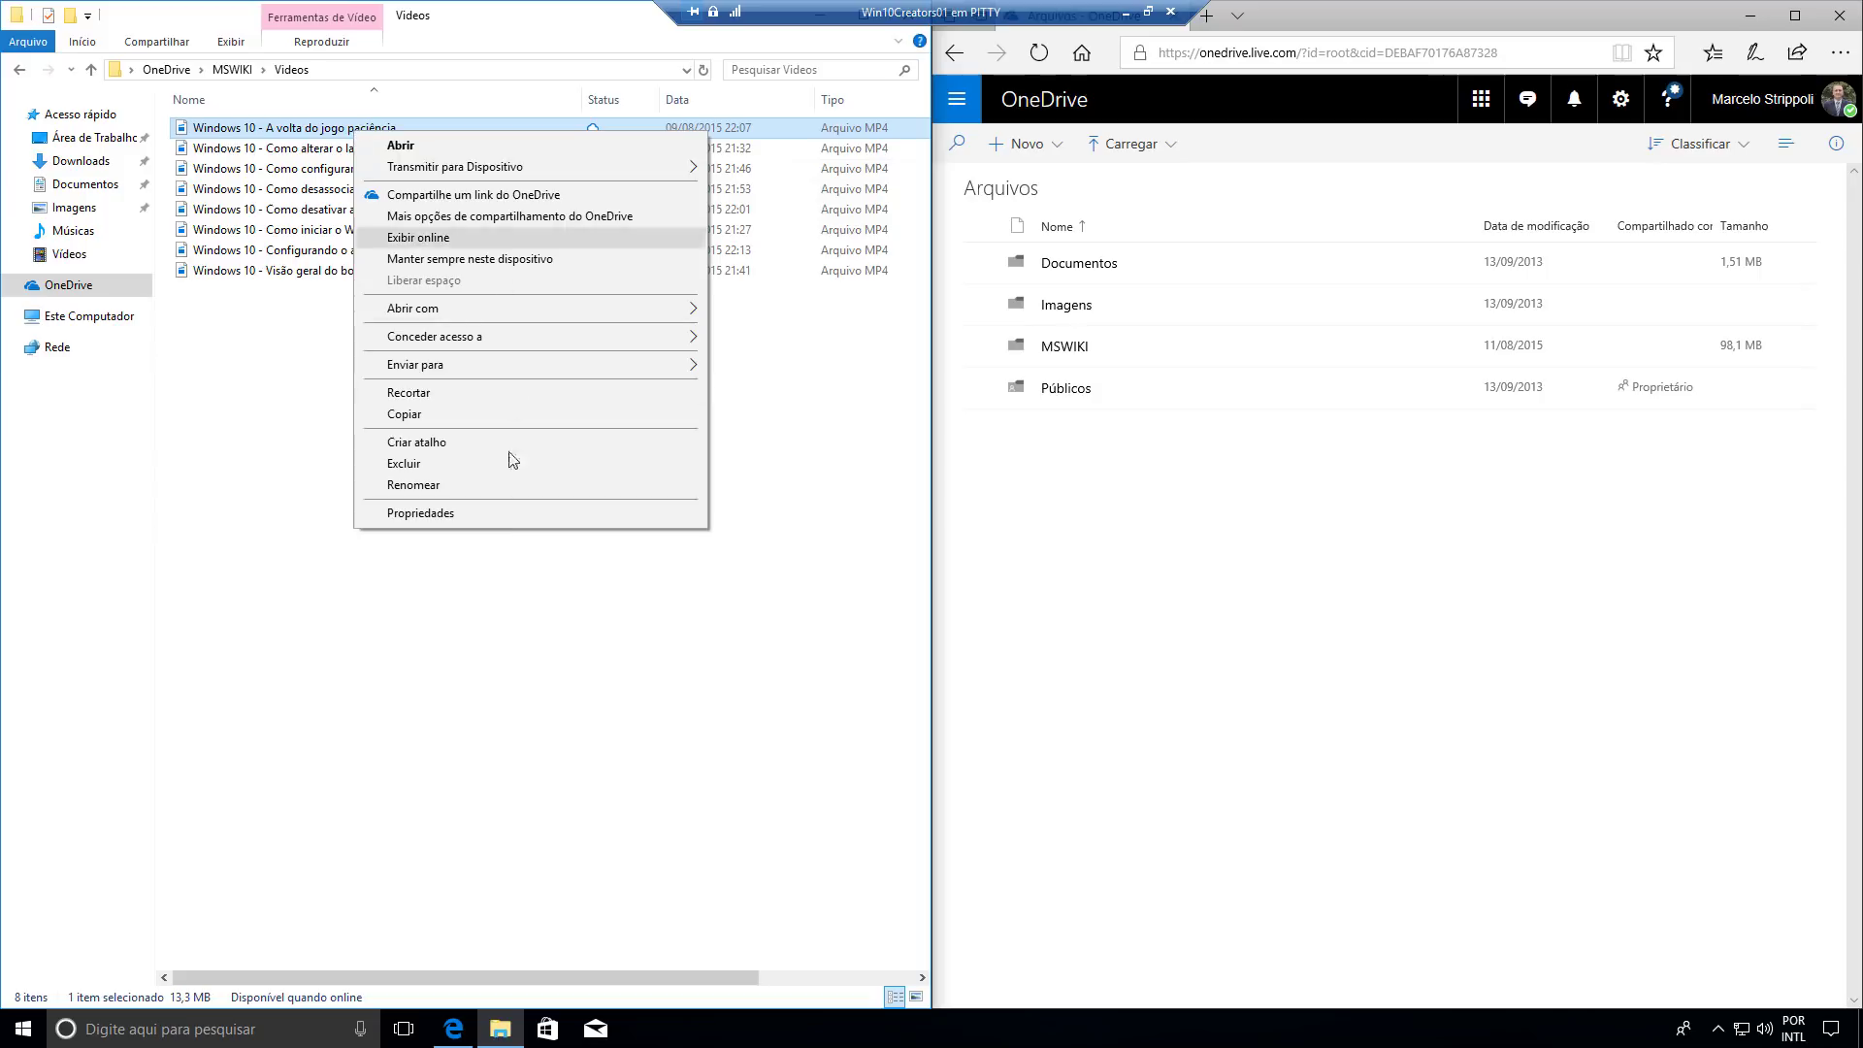
left_click(513, 516)
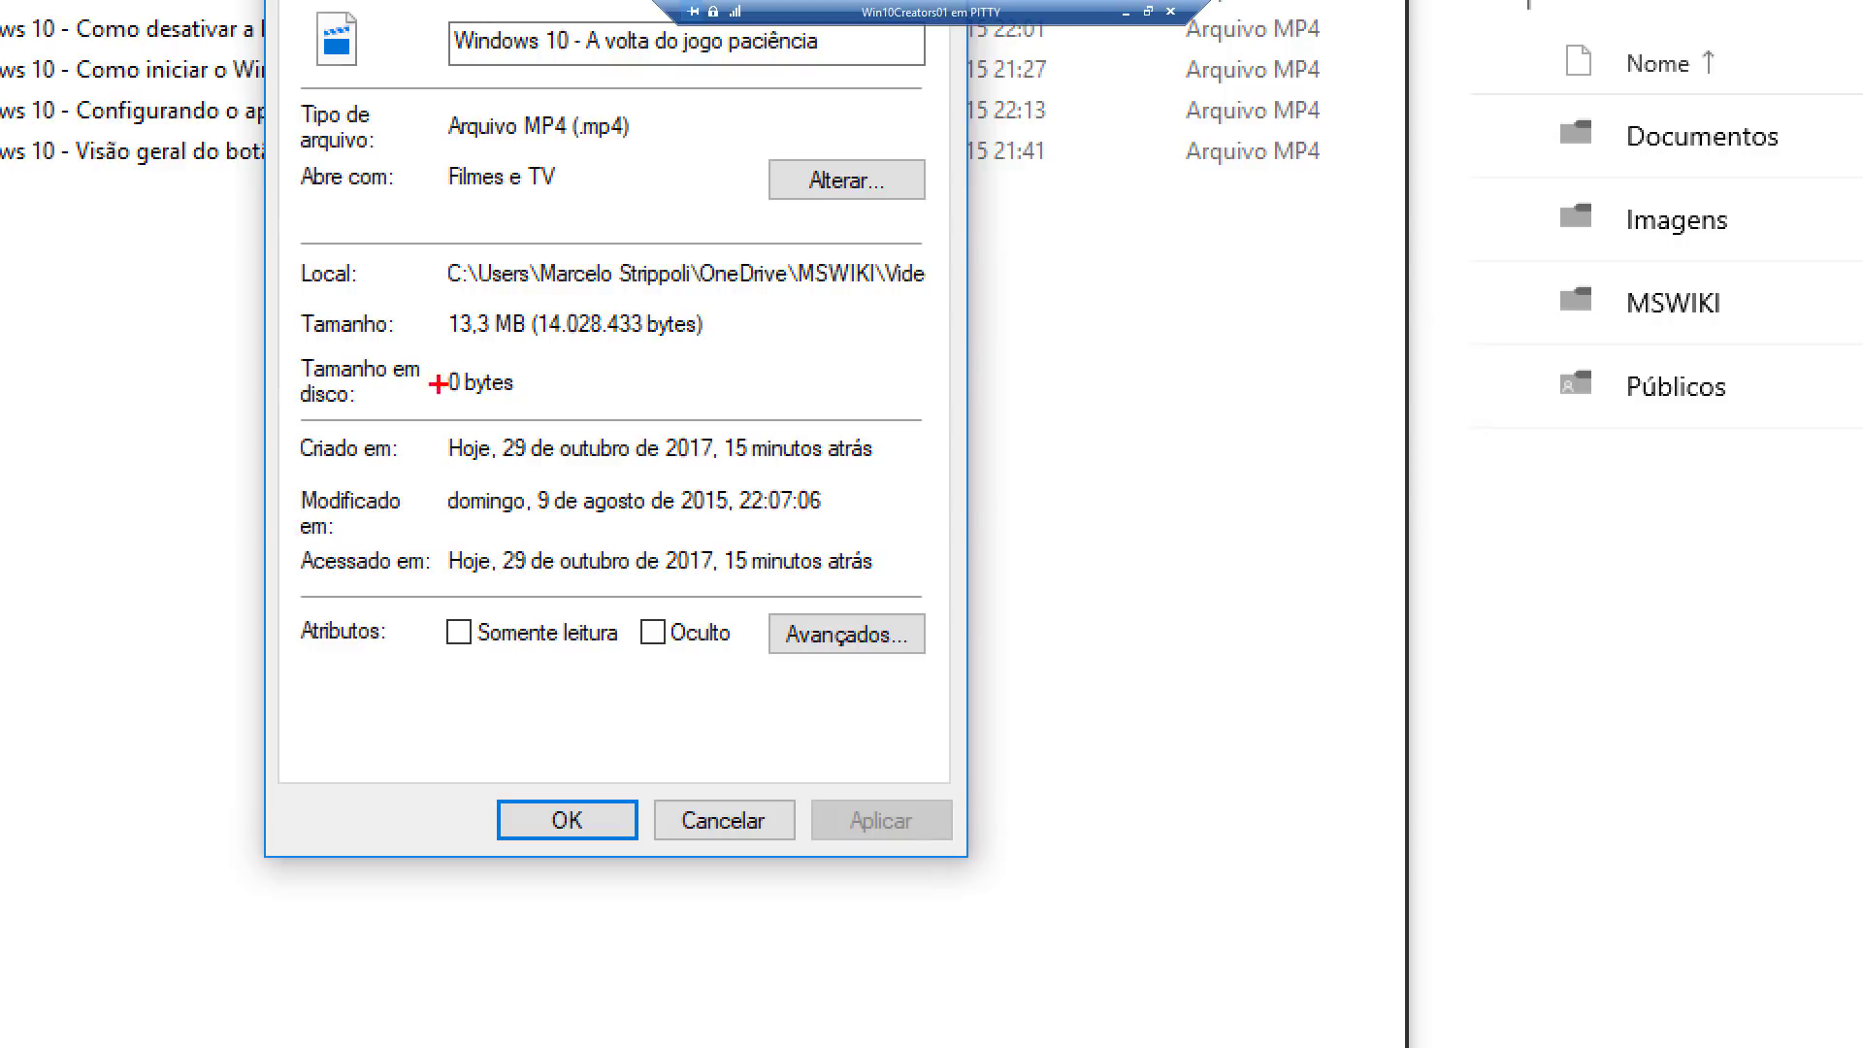
mouse_move(284, 338)
left_mouse_down()
mouse_move(551, 402)
mouse_move(529, 411)
left_mouse_up()
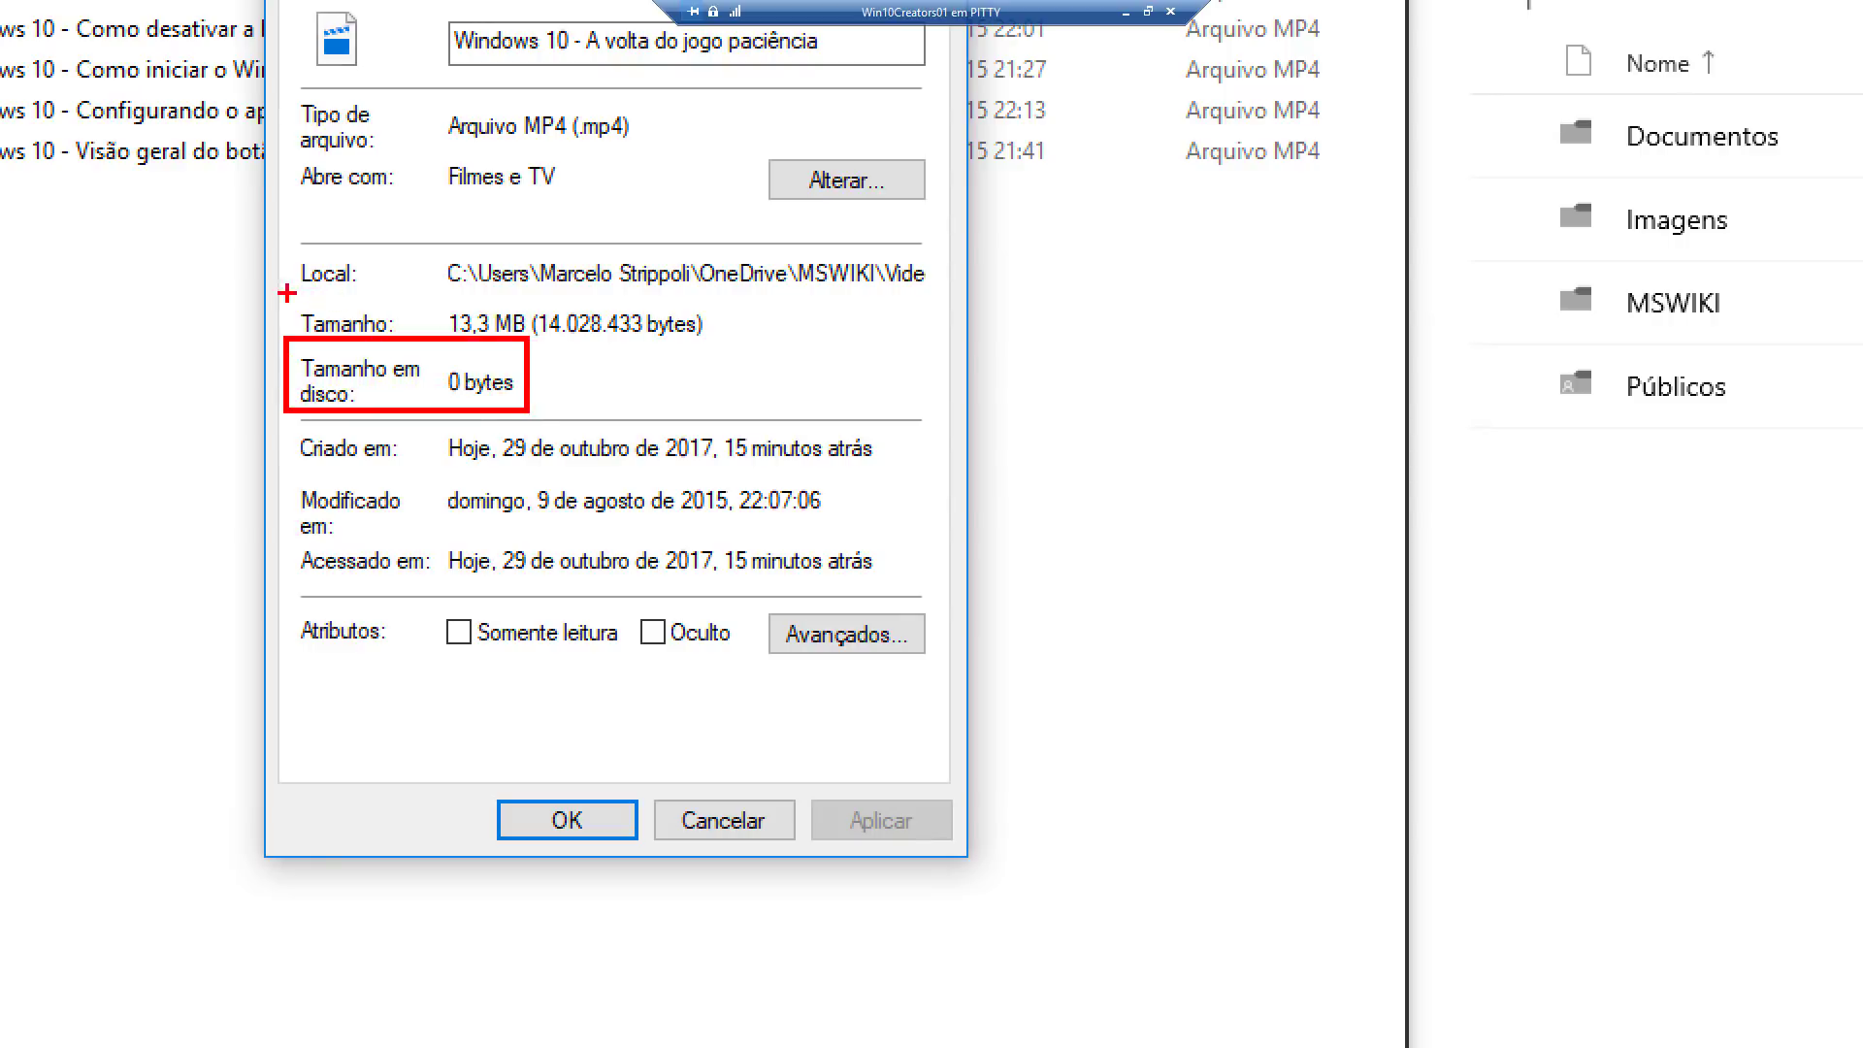
left_click_drag(279, 292, 529, 342)
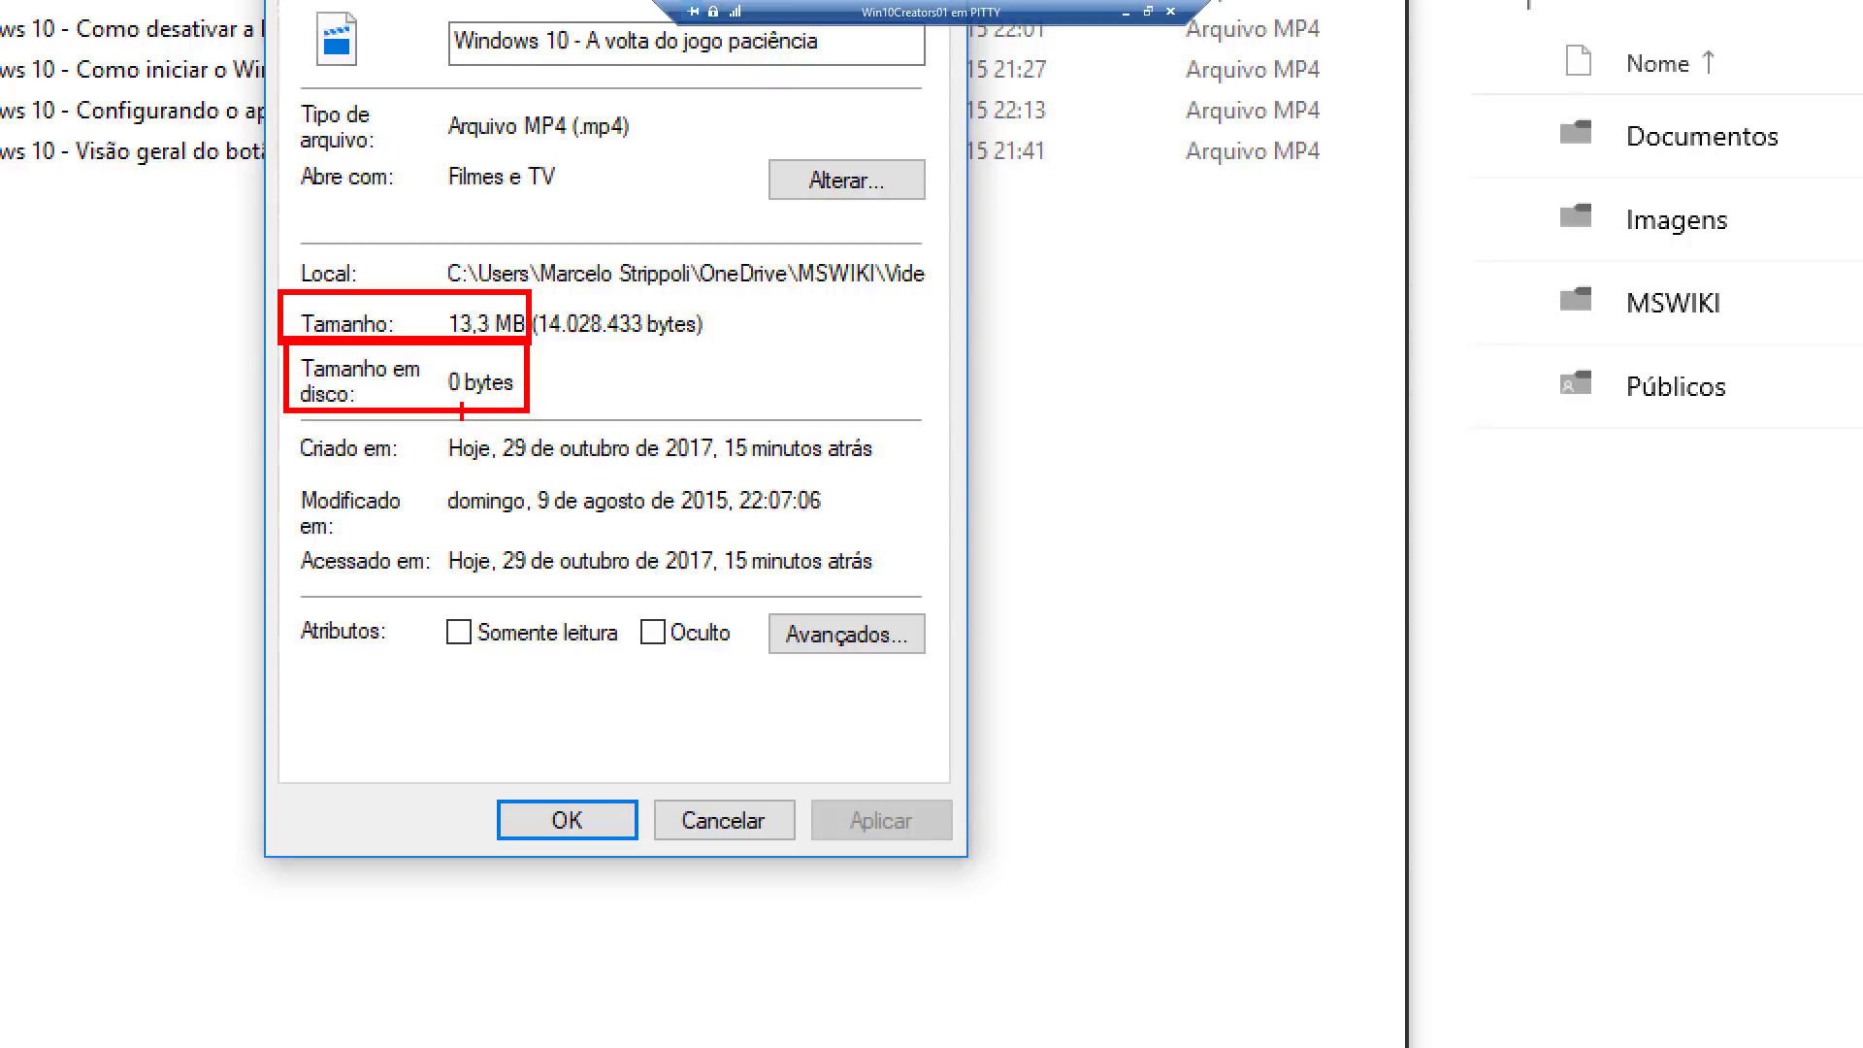
key("Escape")
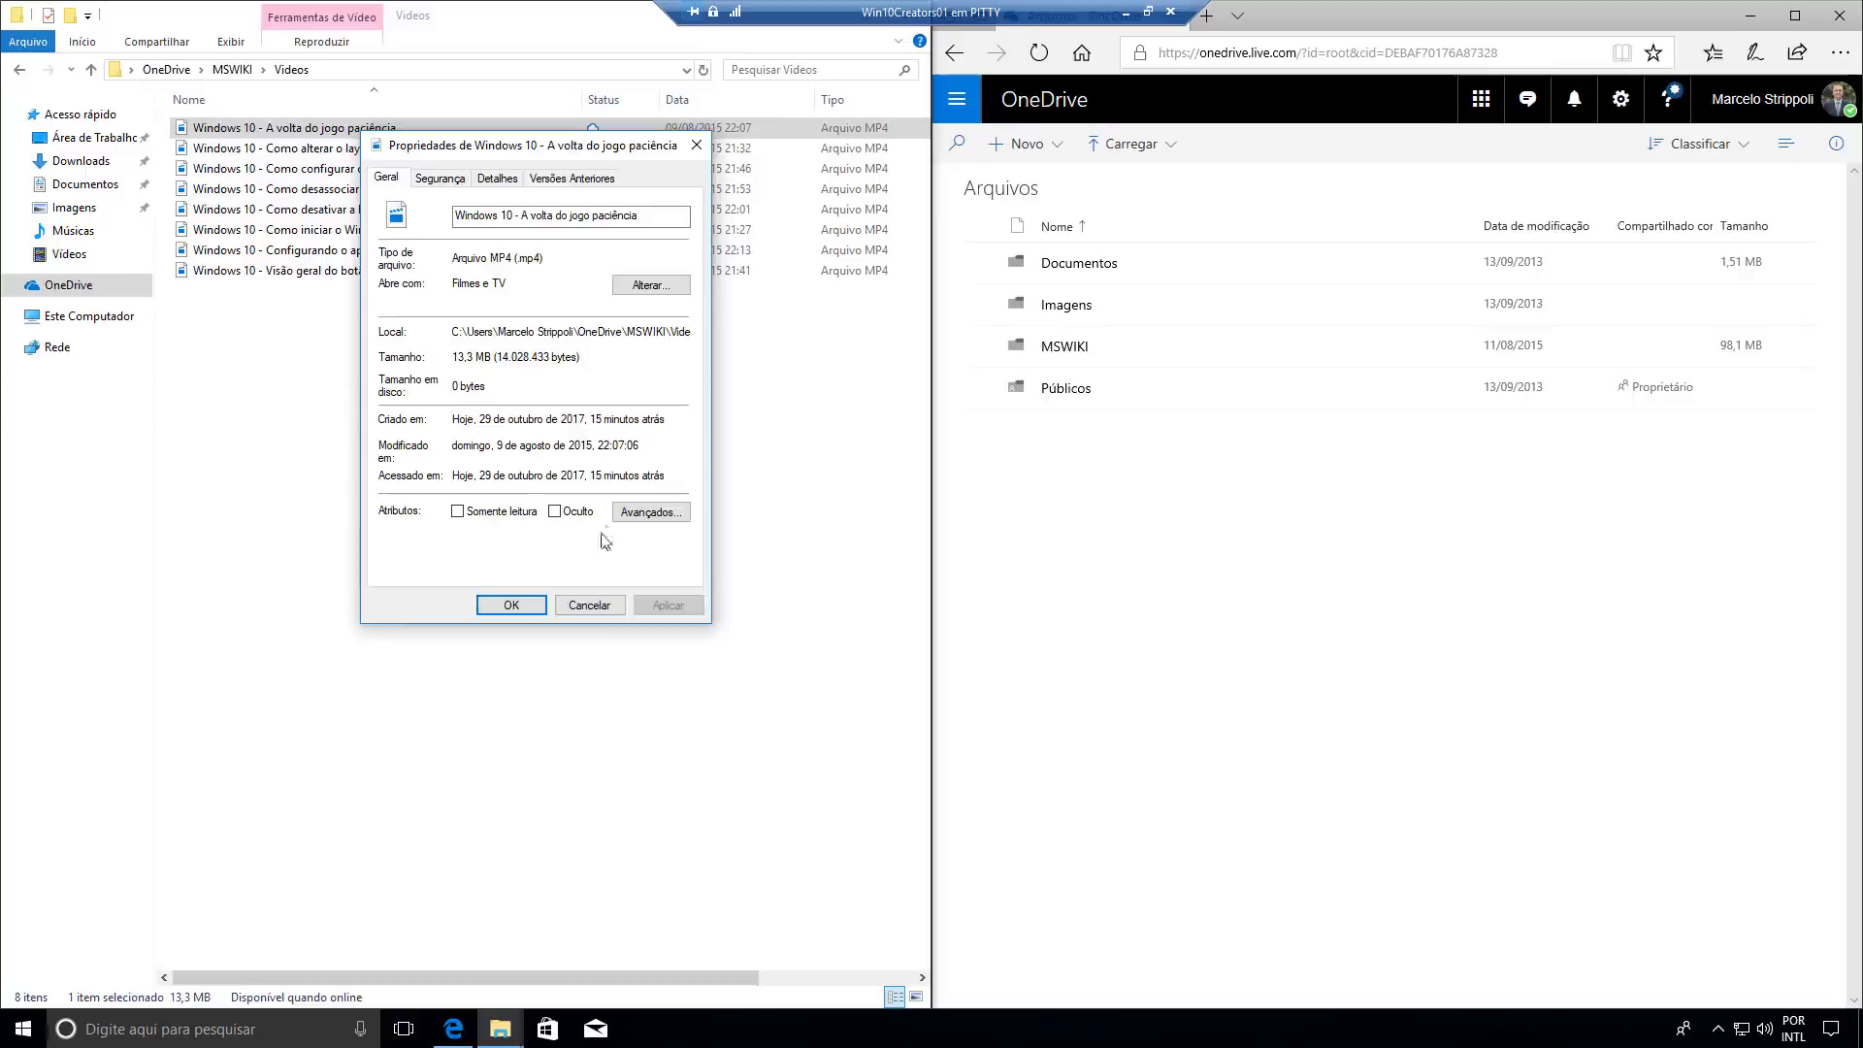
left_click(590, 605)
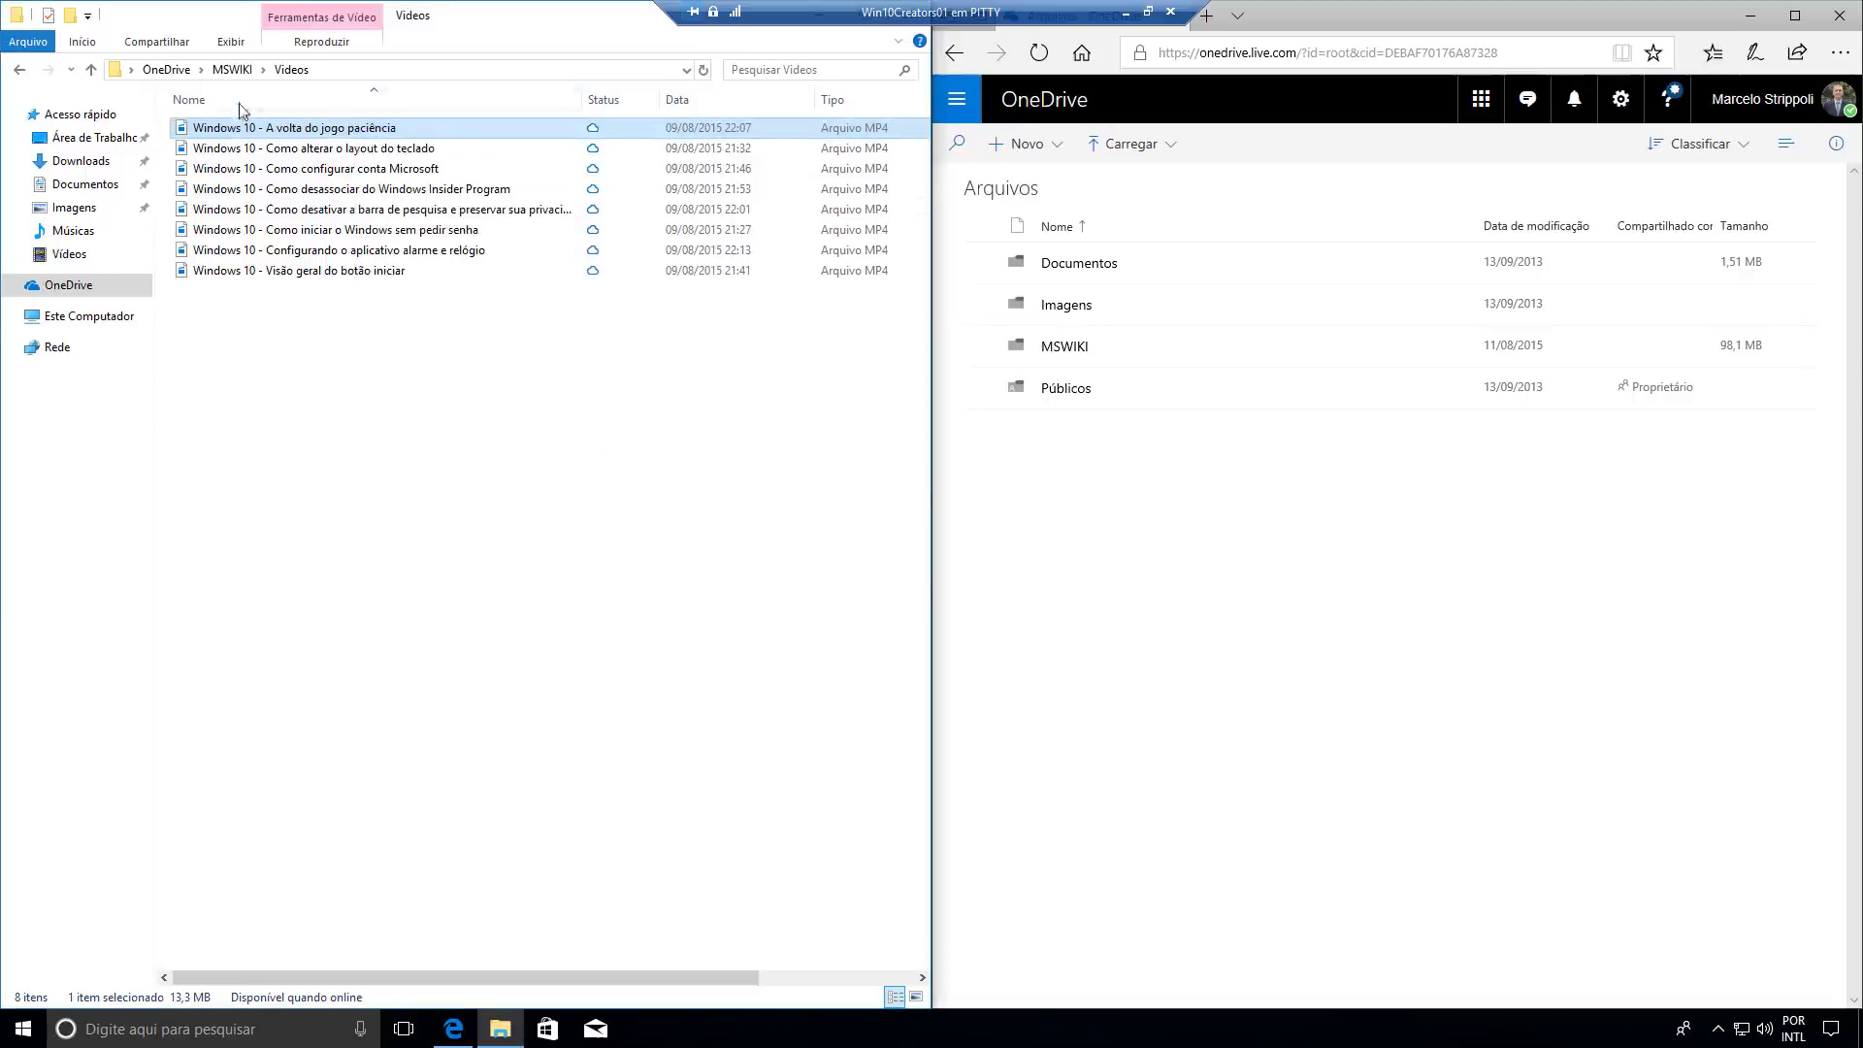
Create a text document named "Teste 01" in the local OneDrive MSWIKI folder.
left_click(234, 71)
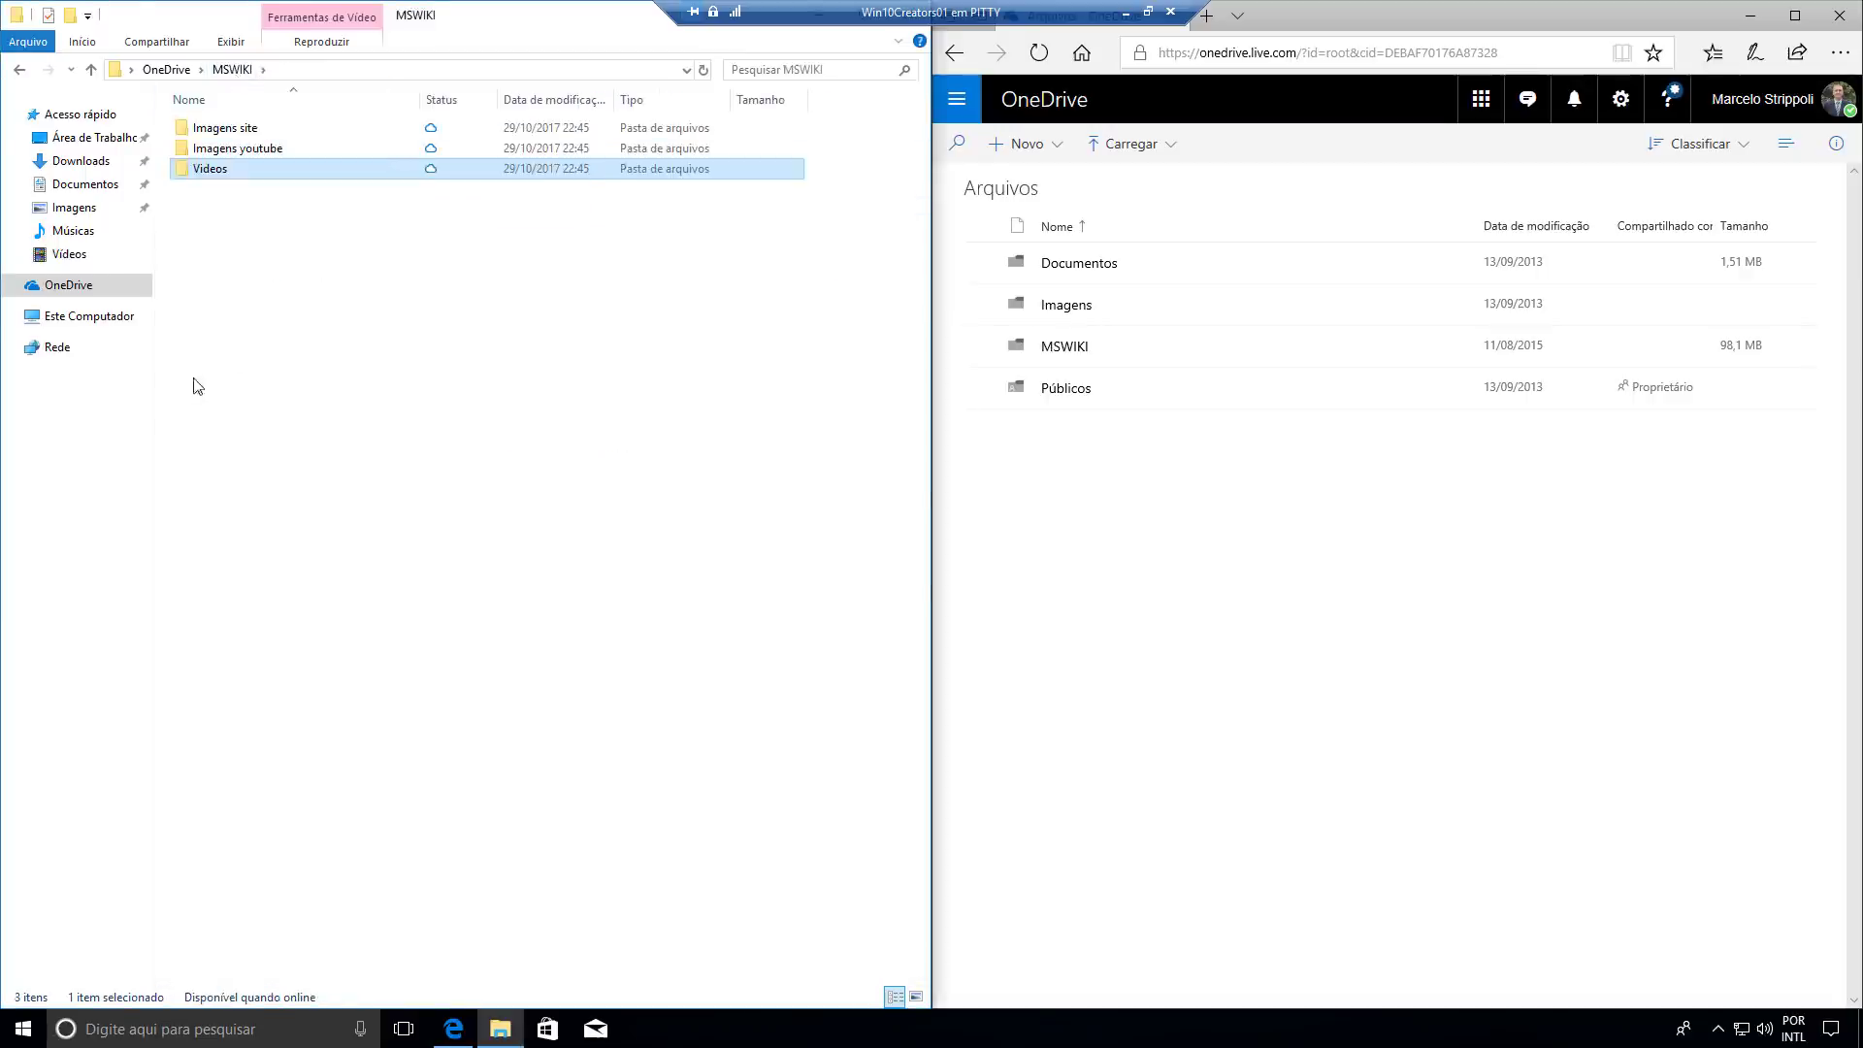
left_click(260, 315)
right_click(253, 276)
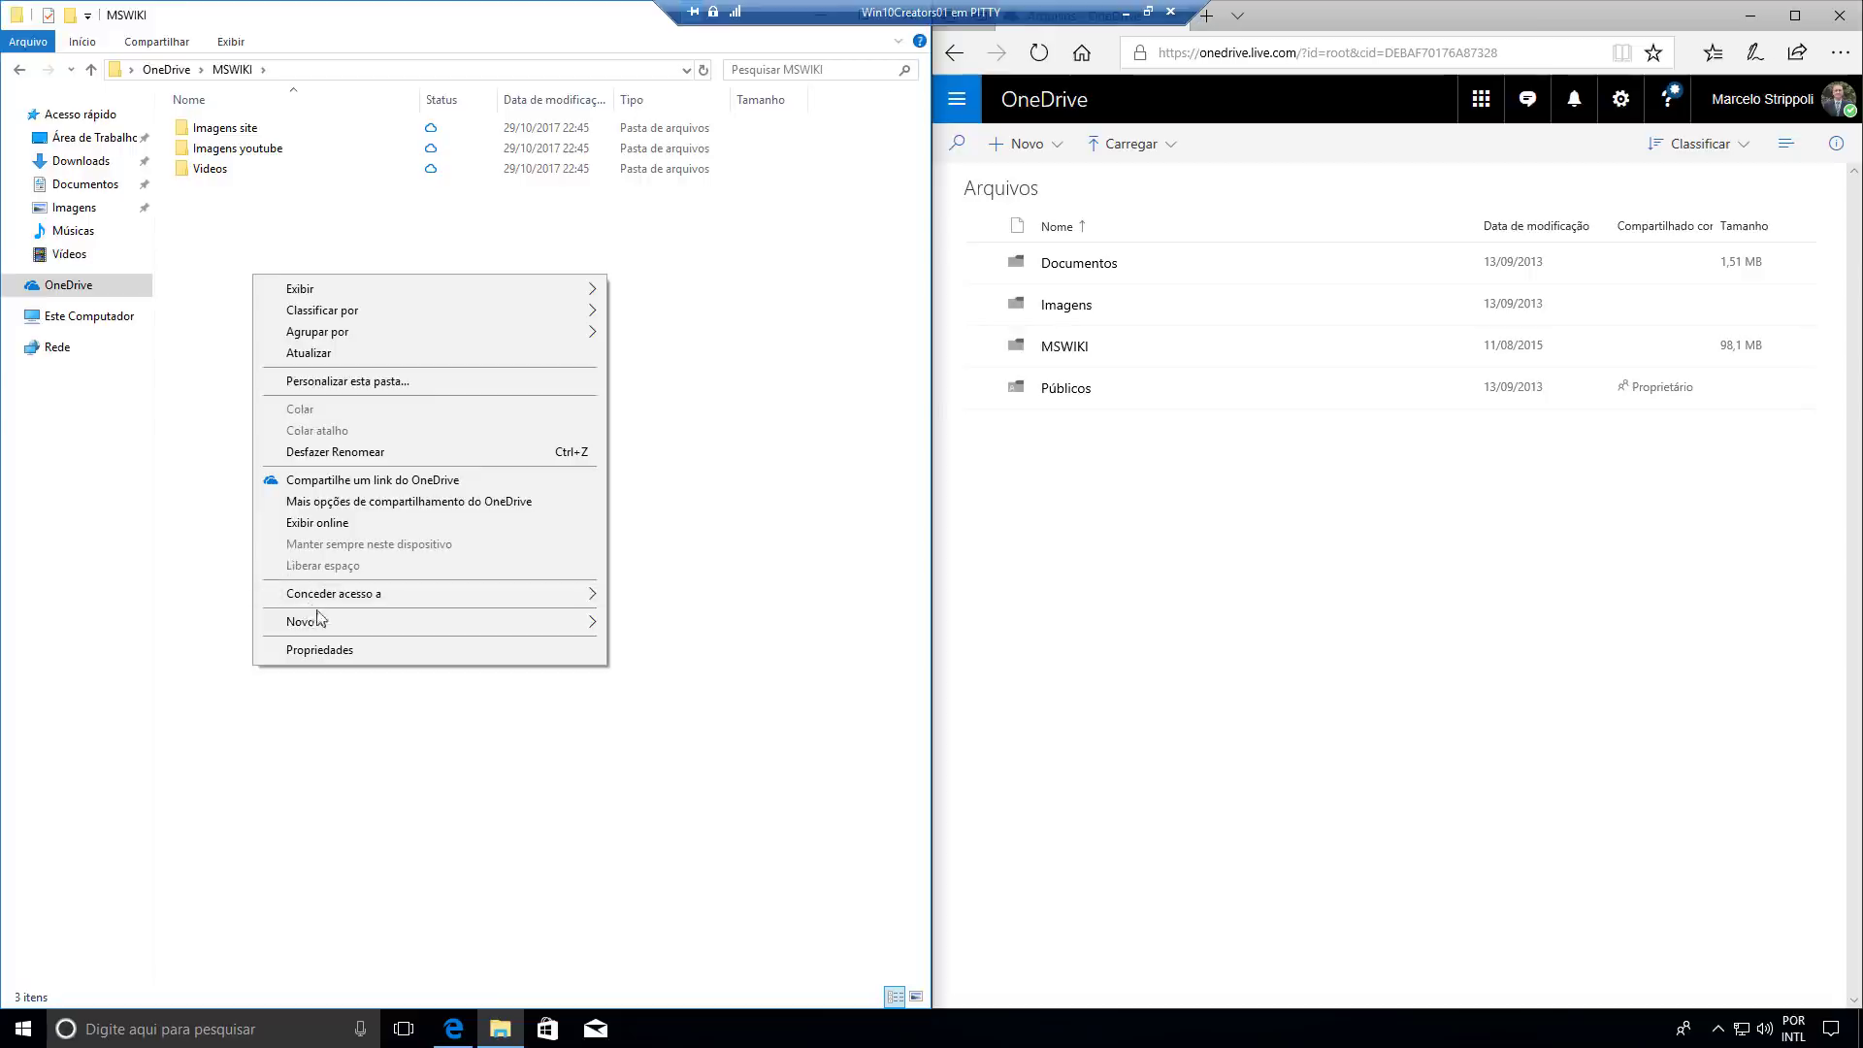
mouse_move(499, 626)
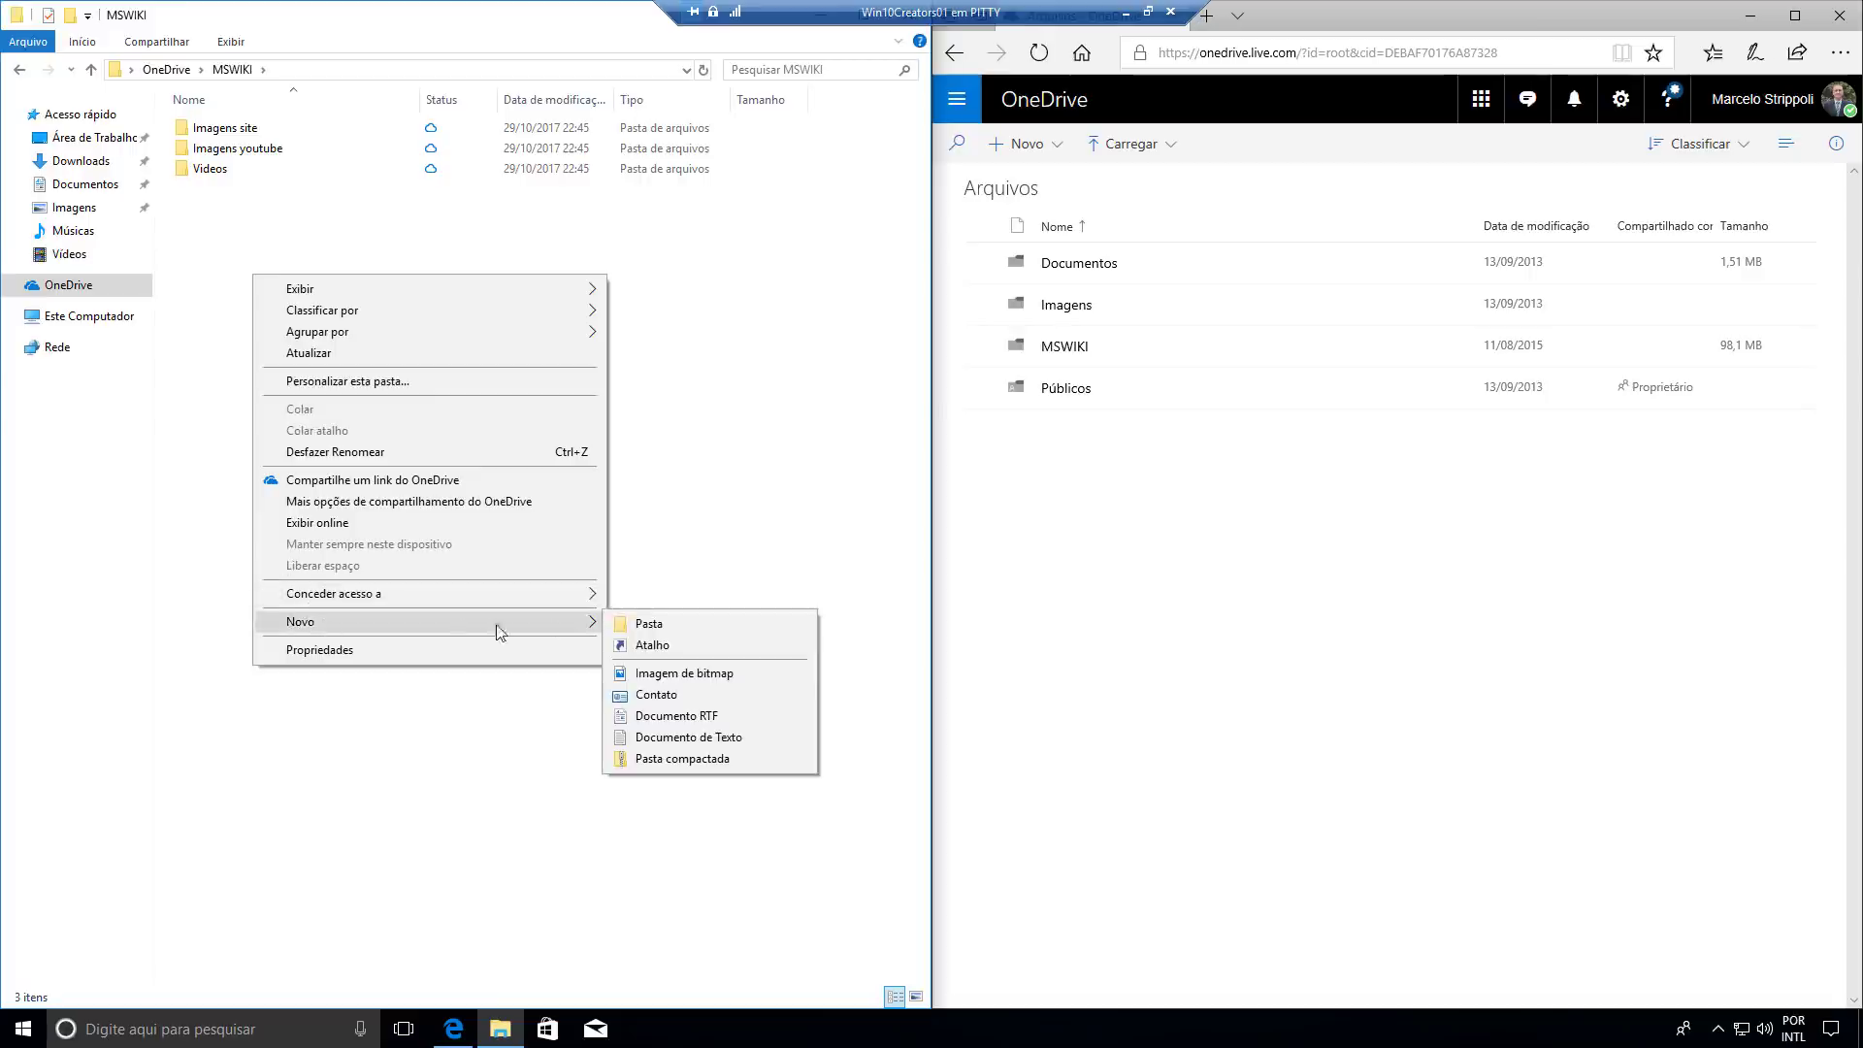
left_click(670, 740)
type("Teste 01")
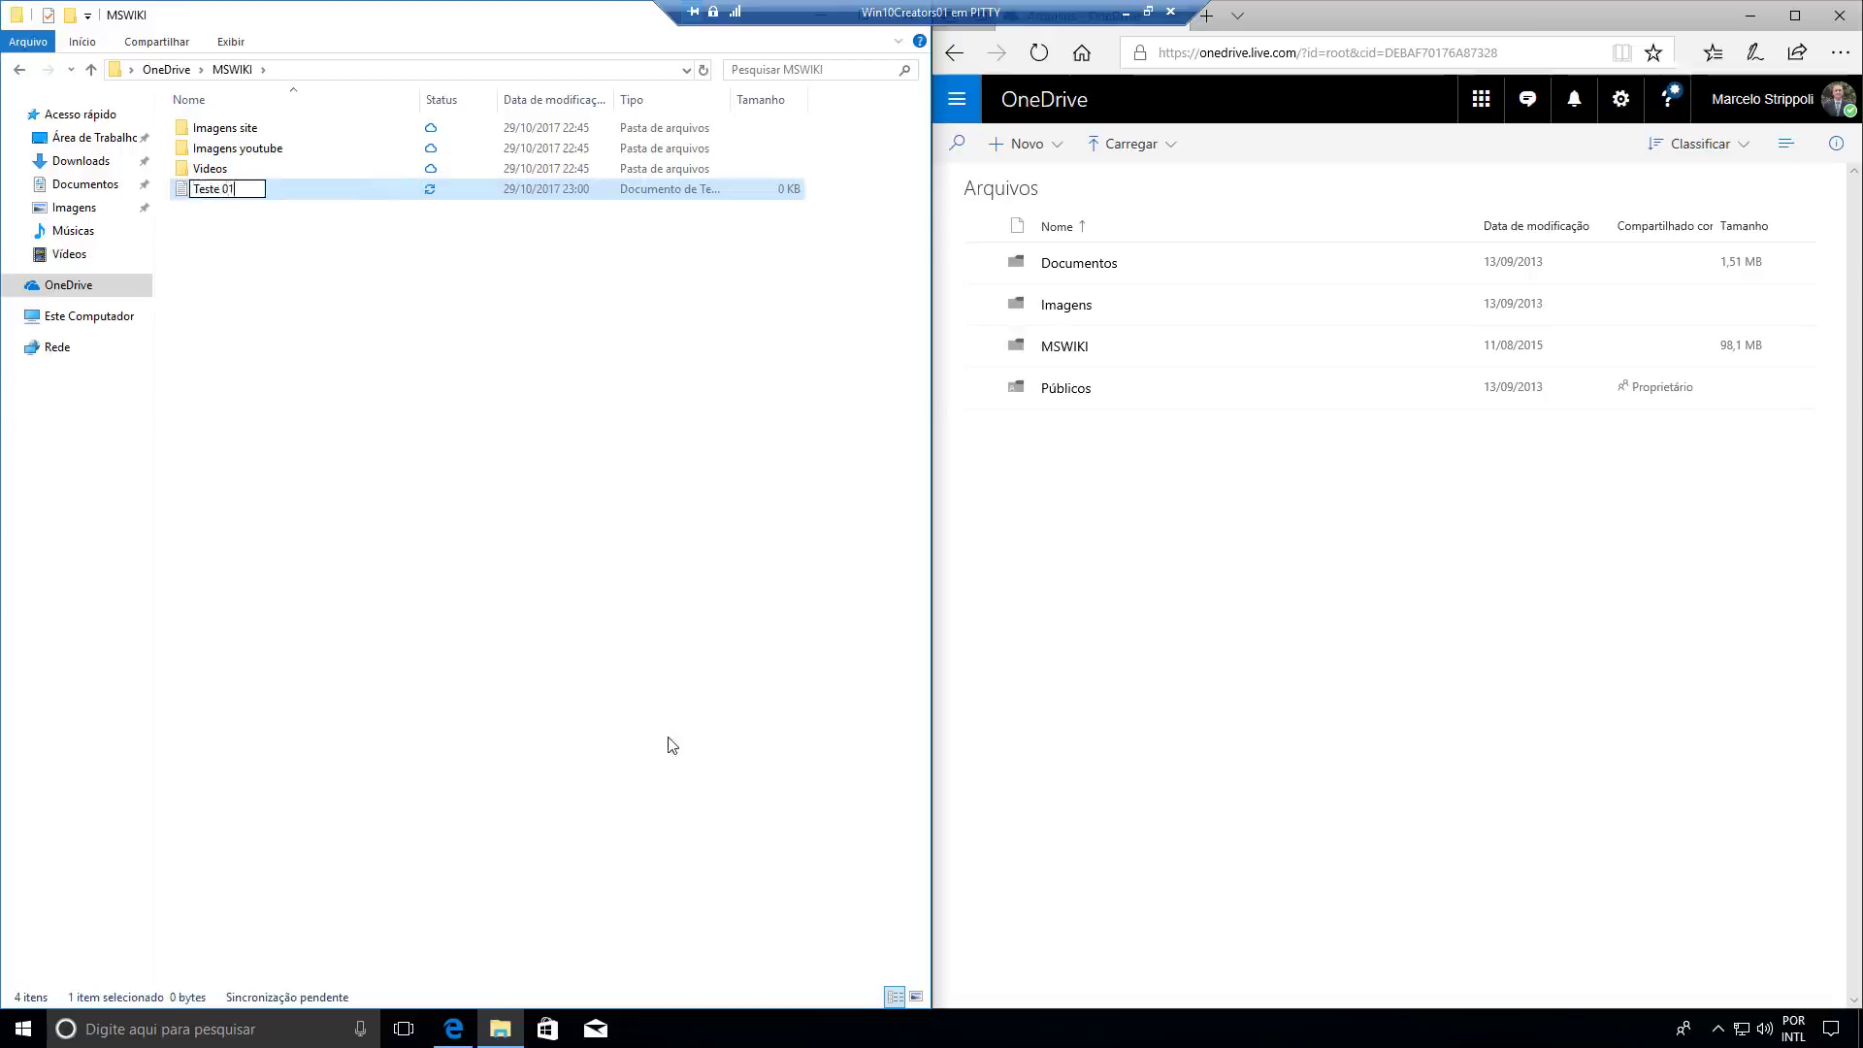
key("Return")
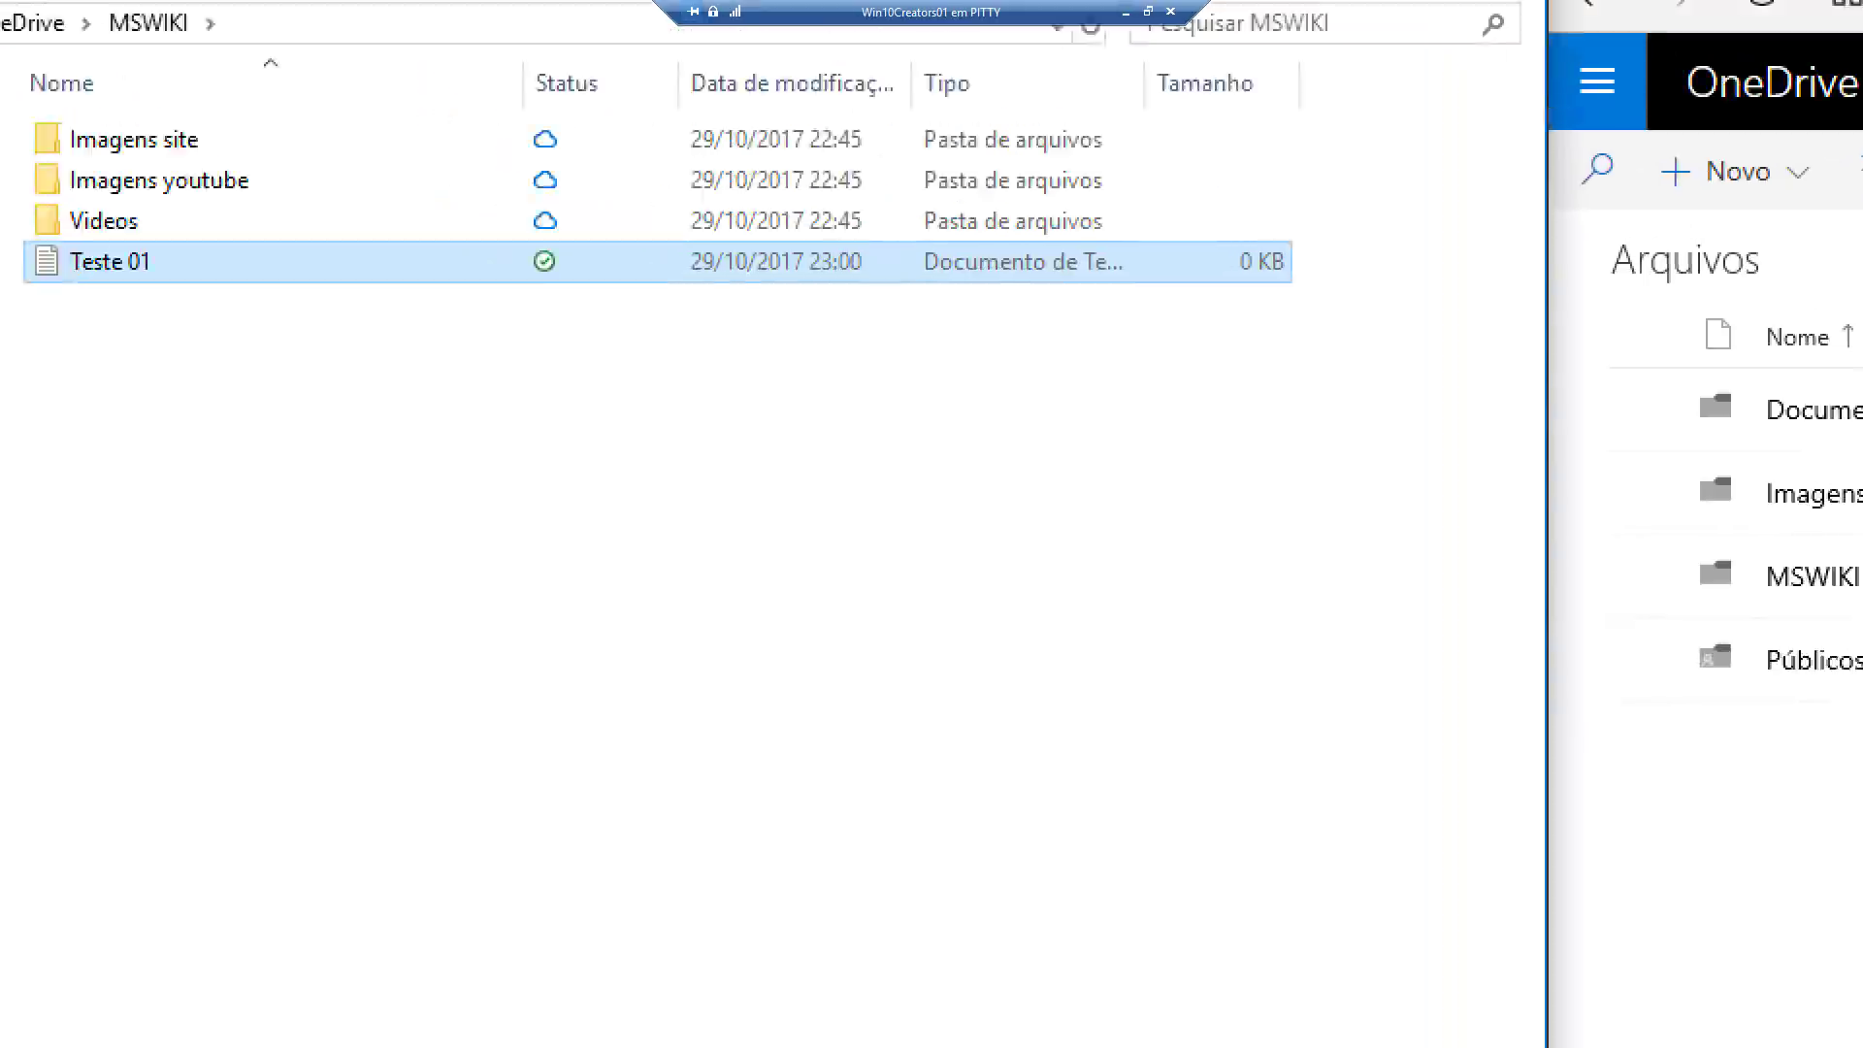
mouse_move(529, 263)
left_mouse_down()
mouse_move(591, 274)
mouse_move(598, 309)
left_mouse_up()
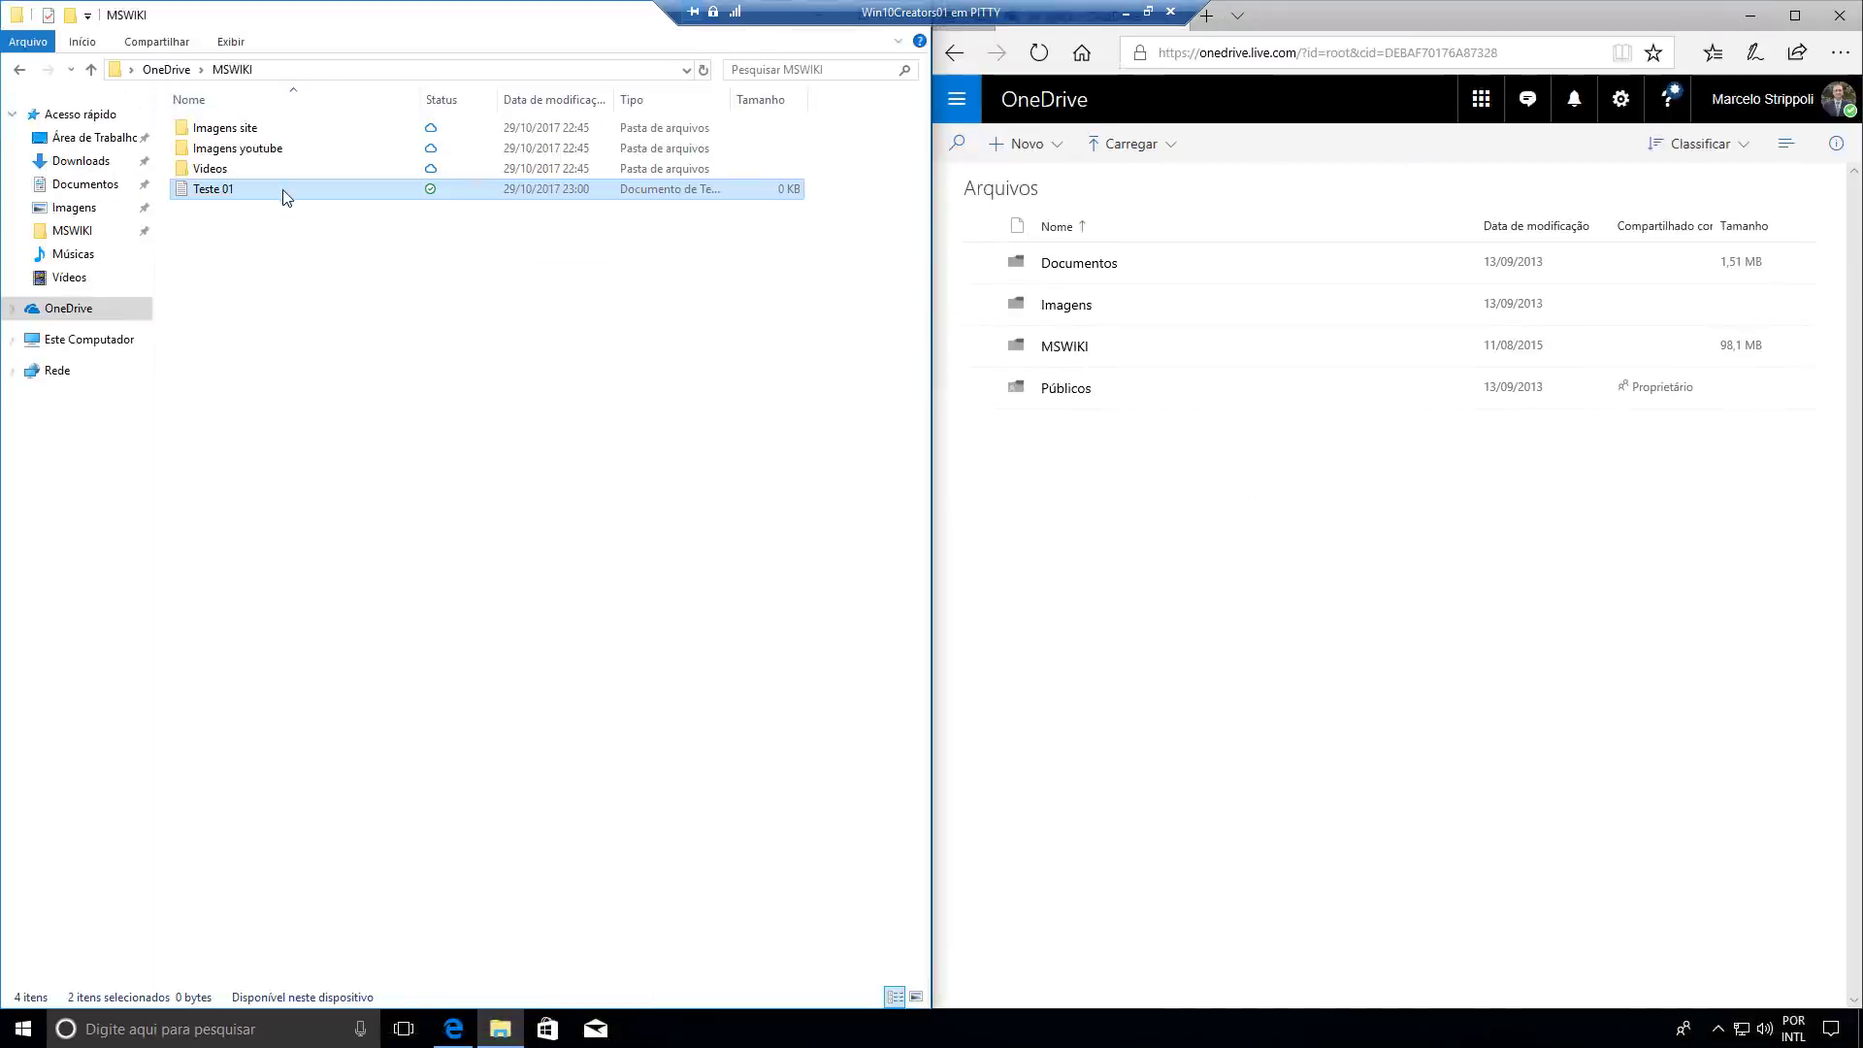
Check the size and size on disk of the empty Teste 01 document in its properties.
left_click(228, 194)
right_click(218, 192)
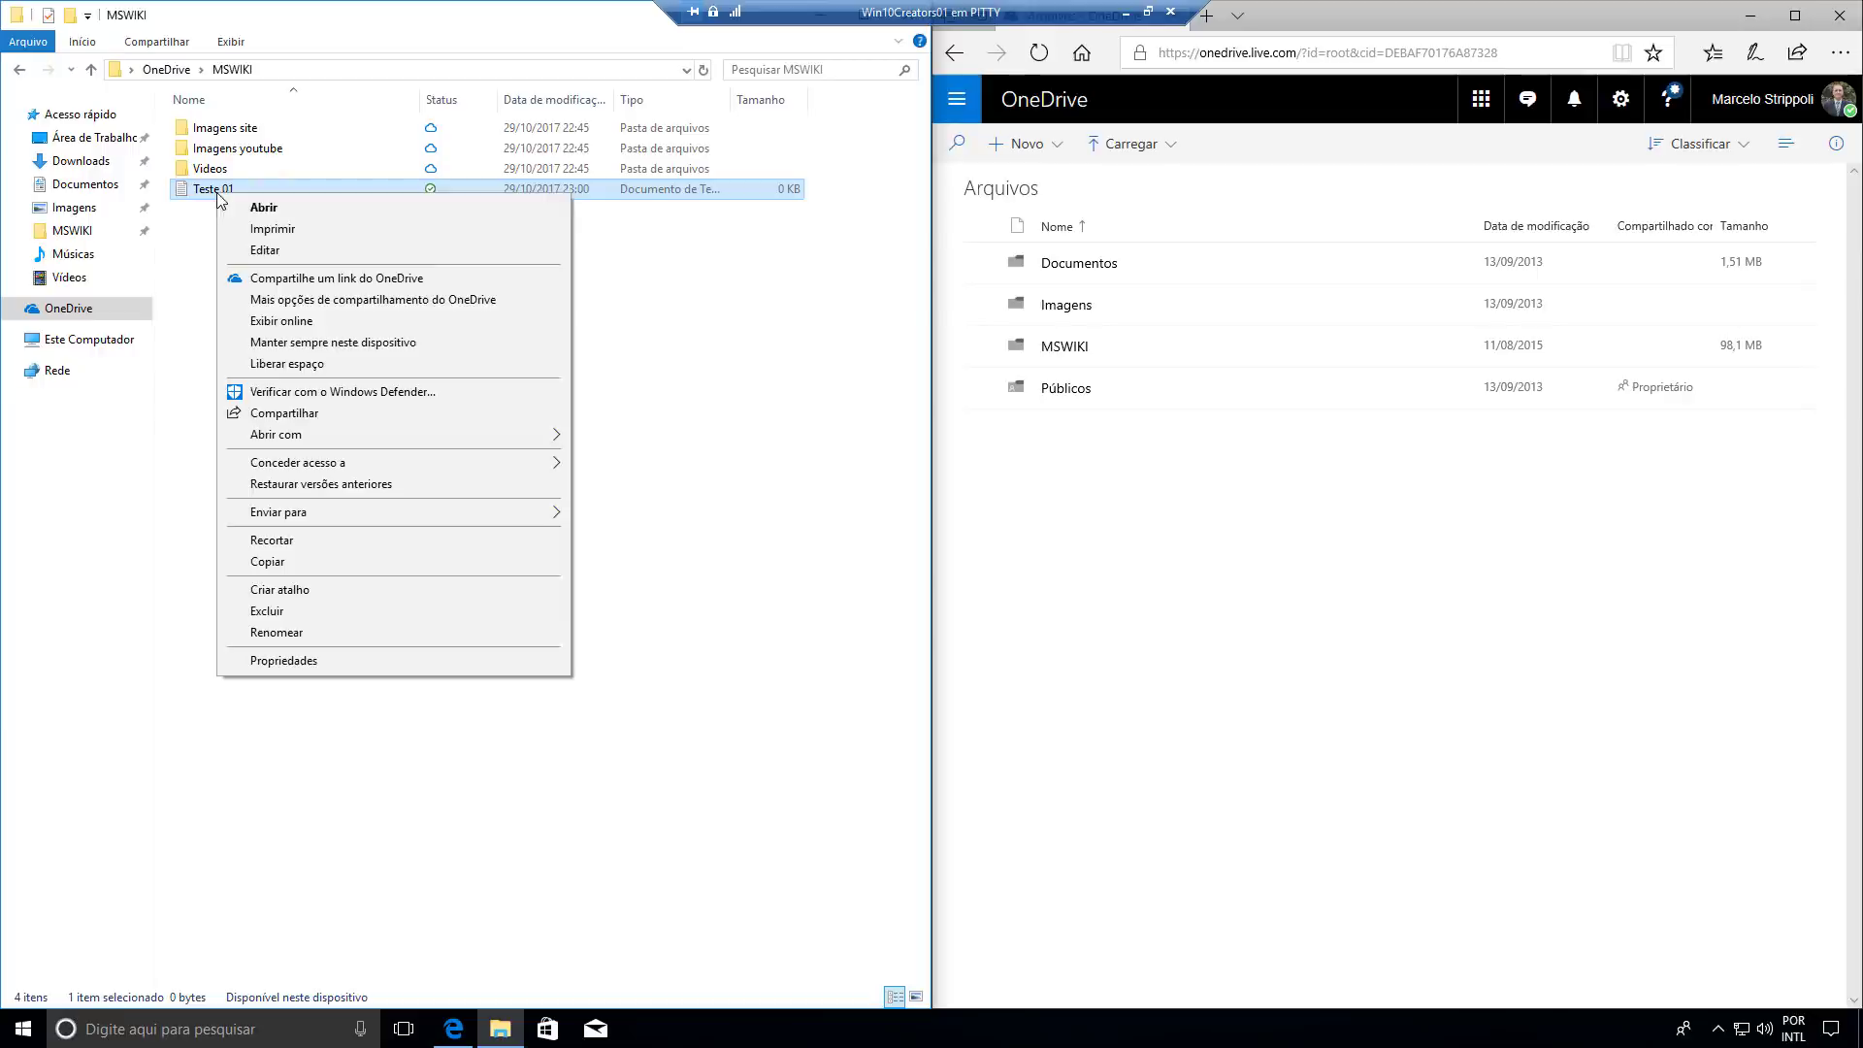
left_click(337, 664)
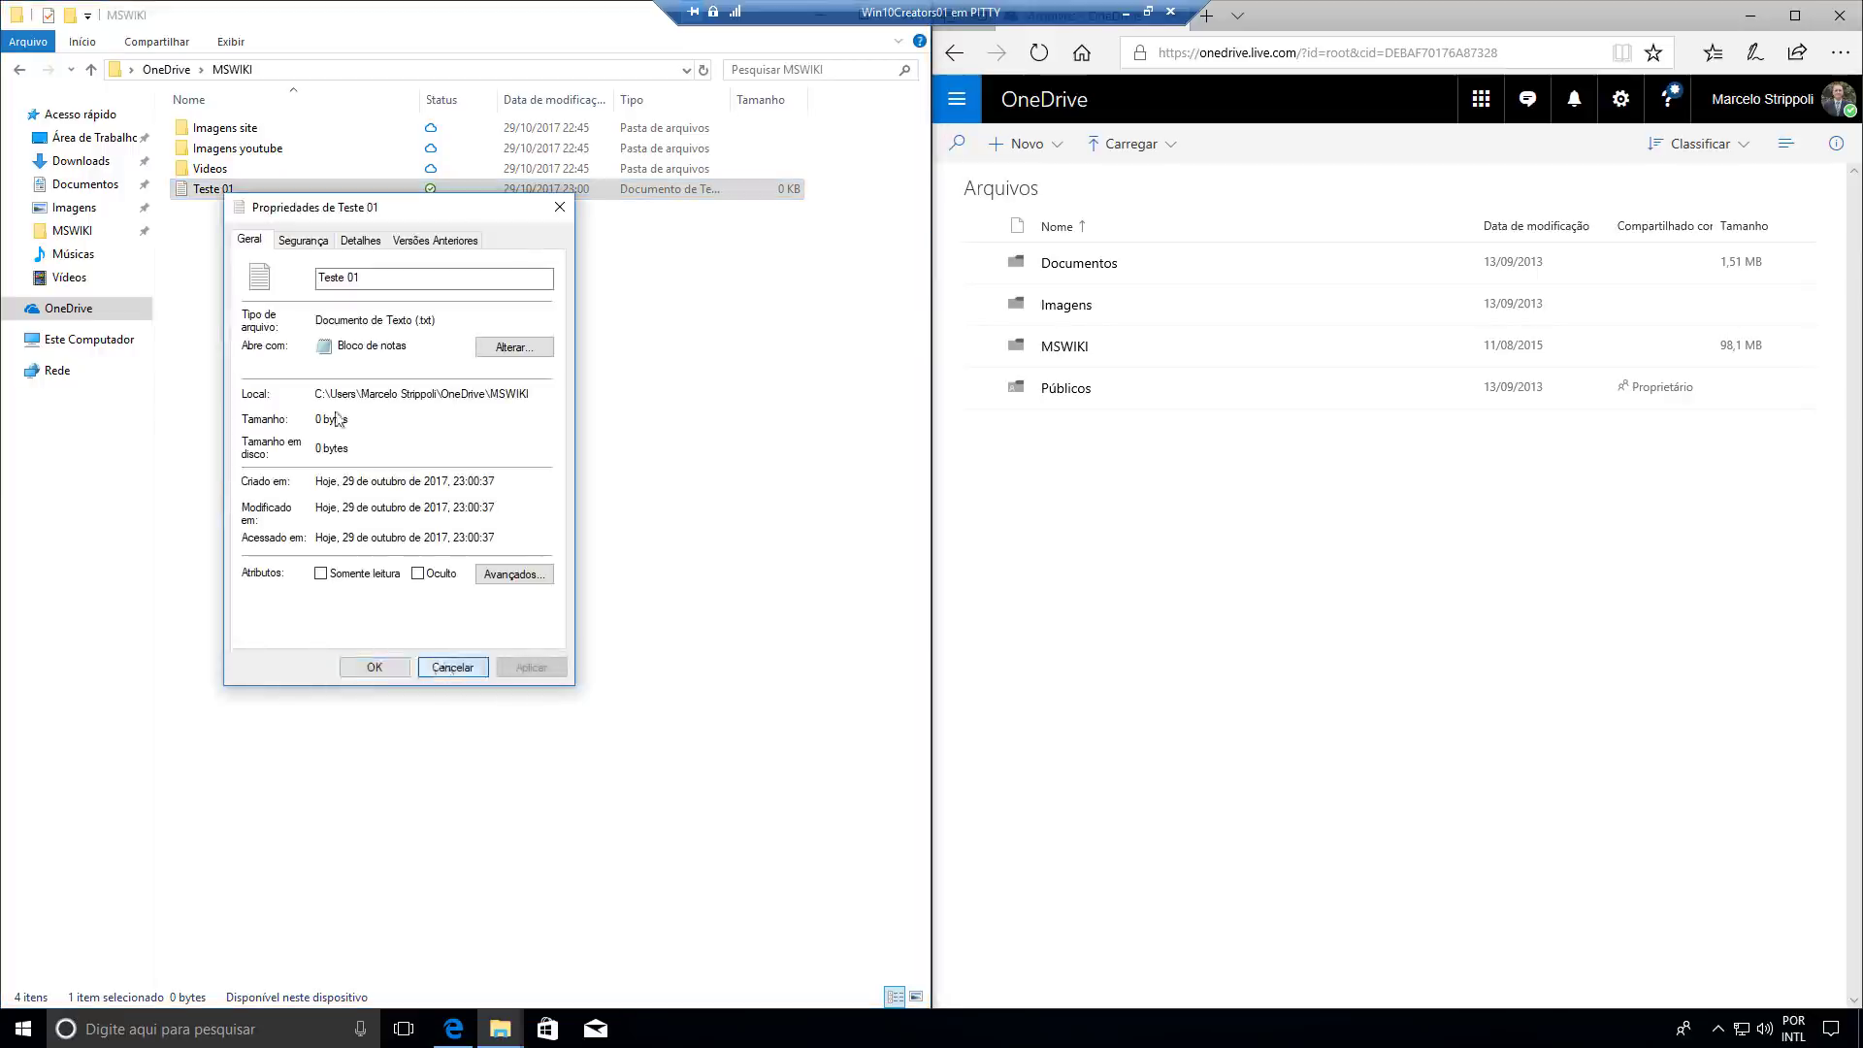
left_click(451, 668)
Fill the Teste 01 document with the random text "dfksfj;slfjsdkfsdfsklfskdlfjsdklfjsdklfjsaklfjsakl" and several pasted copies of it.
double_click(279, 198)
type("dfksfj;slfjsdkfsdfsklfskdlfjsdklfjsdklfjsaklfjsakl")
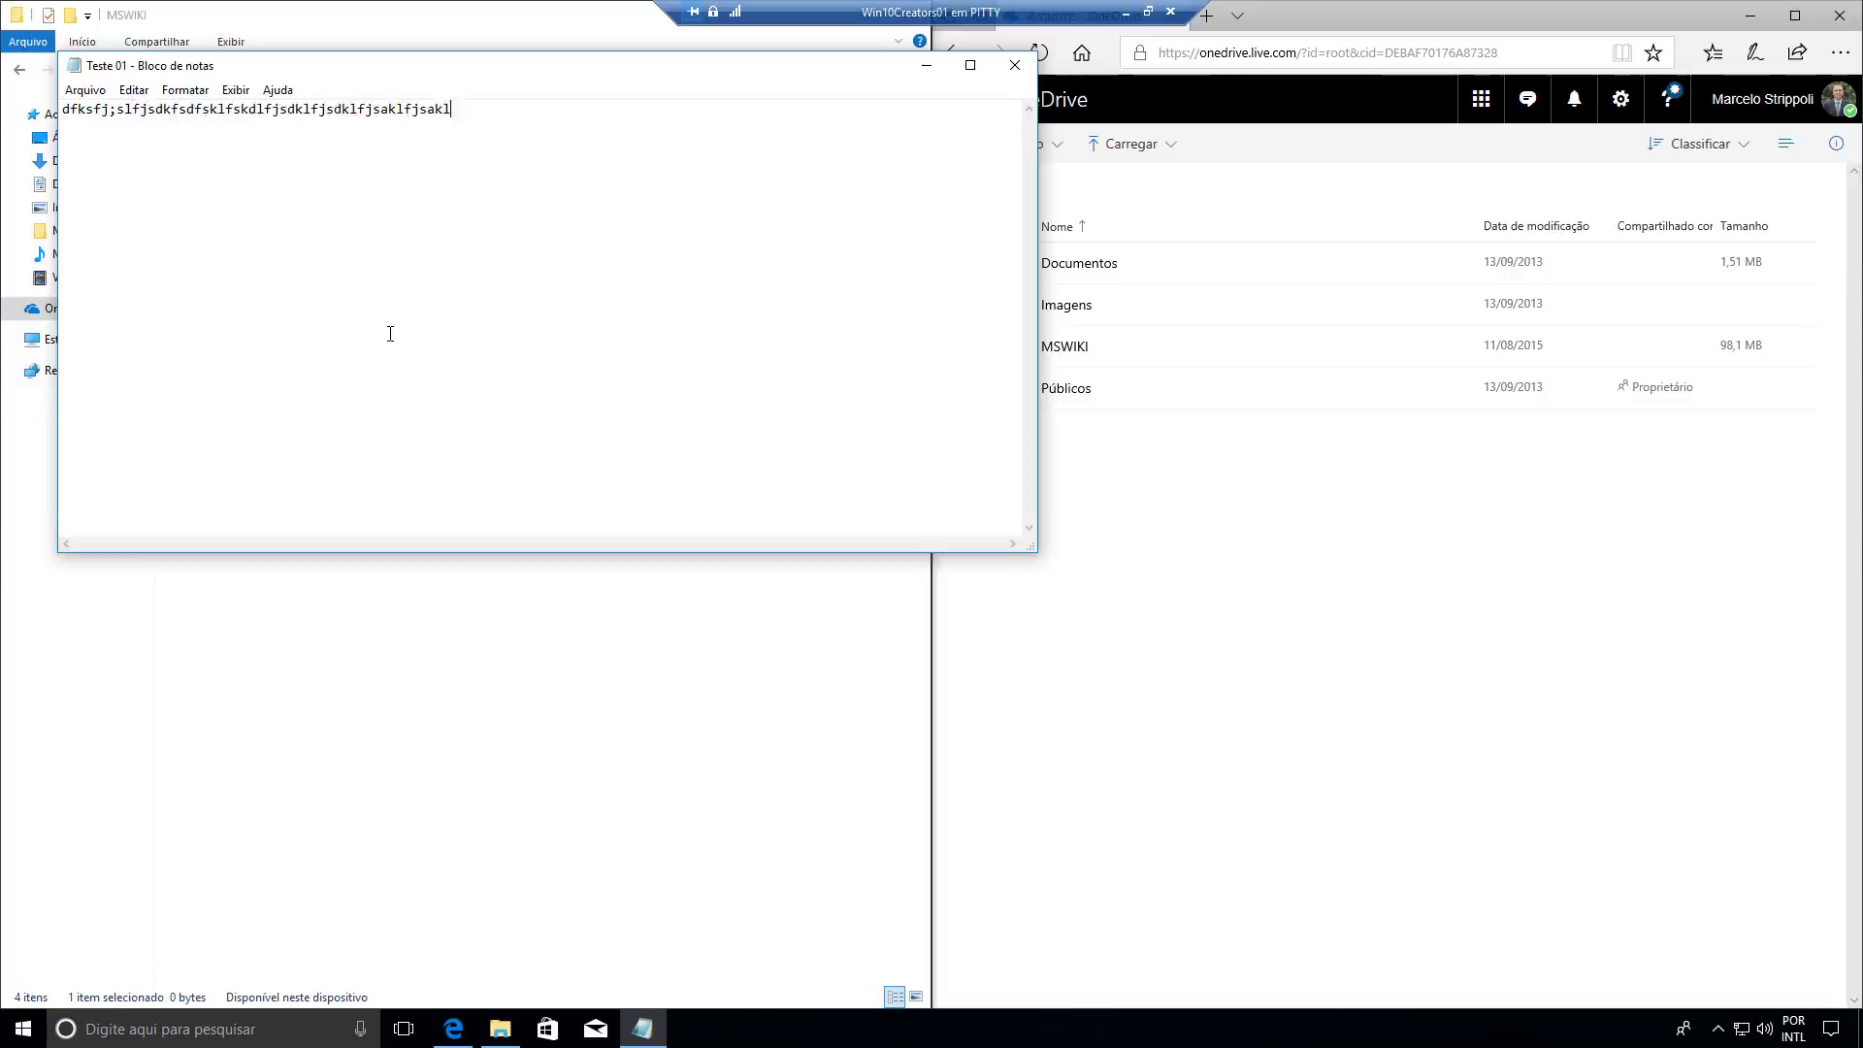
key("ctrl+a")
key("ctrl+c")
key("End")
key("ctrl+v")
key("ctrl+v")
key("Return")
key("ctrl+v")
key("ctrl+v")
Enlarge Teste 01 by repeatedly pasting copies of its entire text, and close it with the changes saved.
key("ctrl+a")
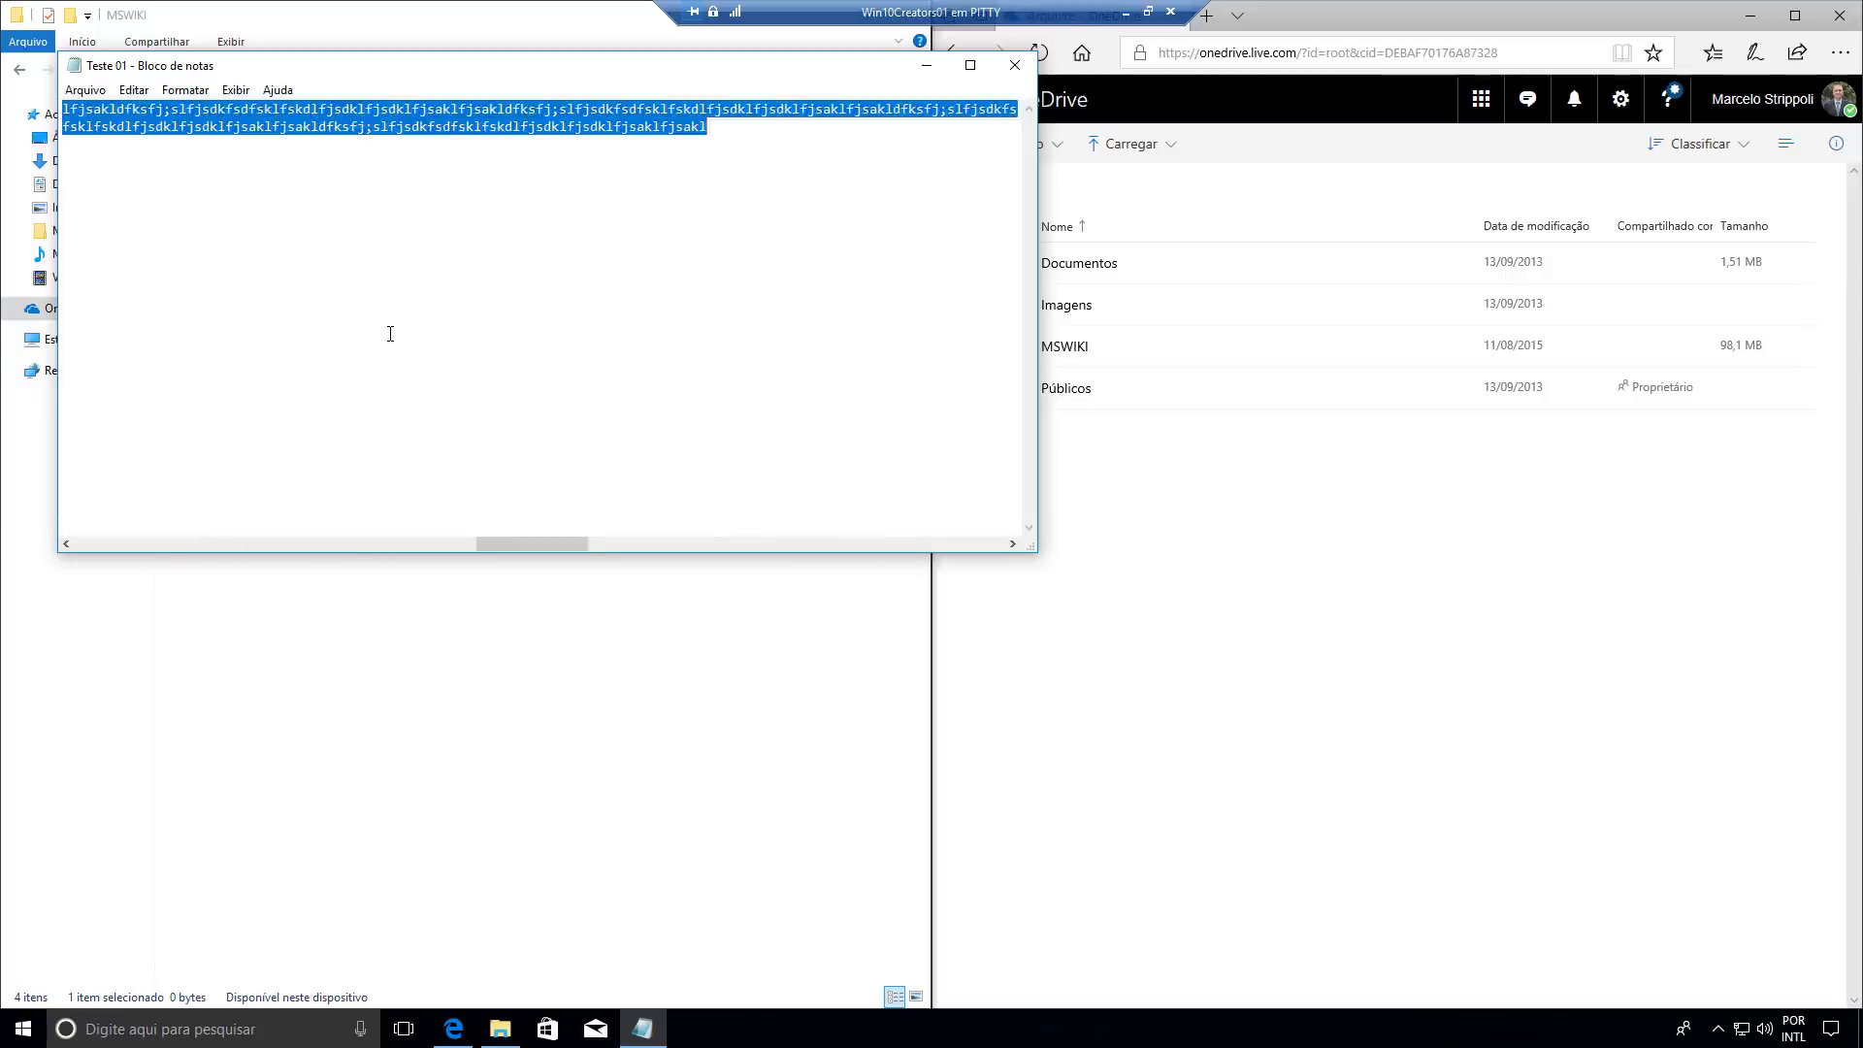
key("ctrl+c")
key("End")
key("ctrl+v")
key("ctrl+v")
key("ctrl+v")
key("ctrl+v")
key("ctrl+v")
key("ctrl+v")
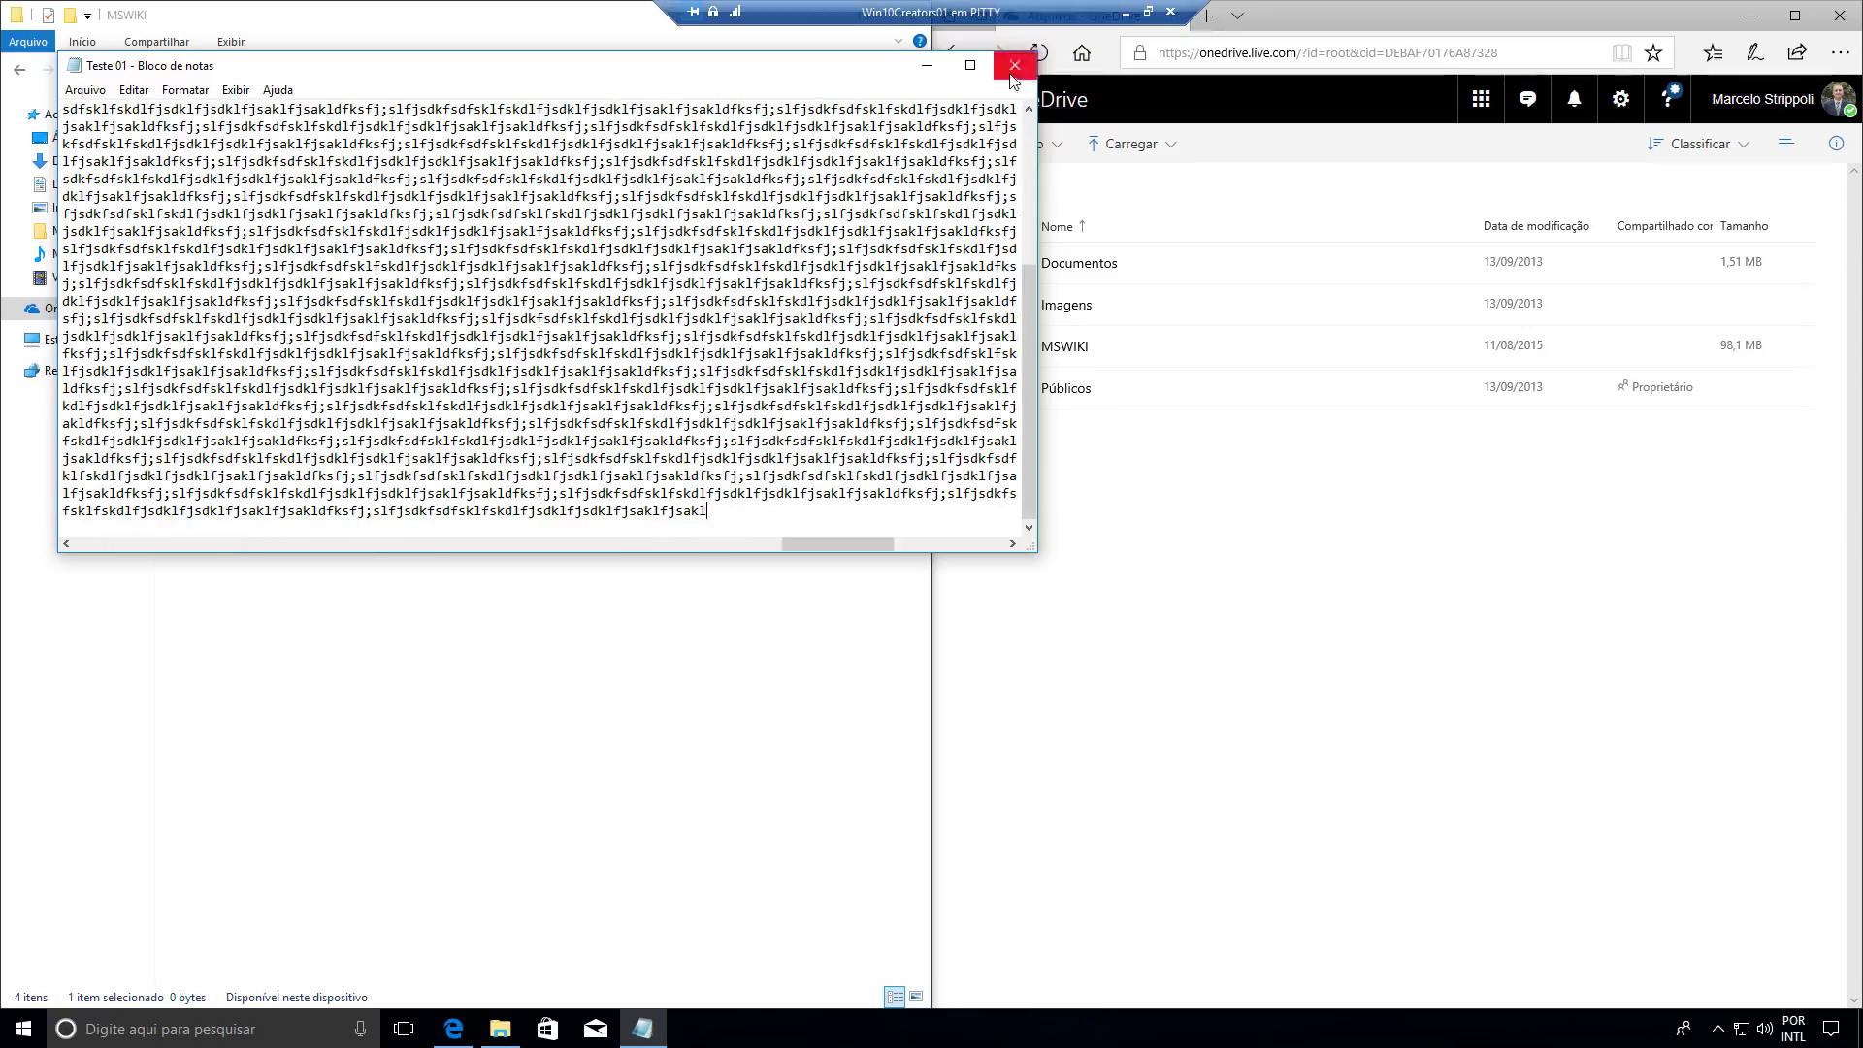
left_click(1014, 66)
left_click(860, 534)
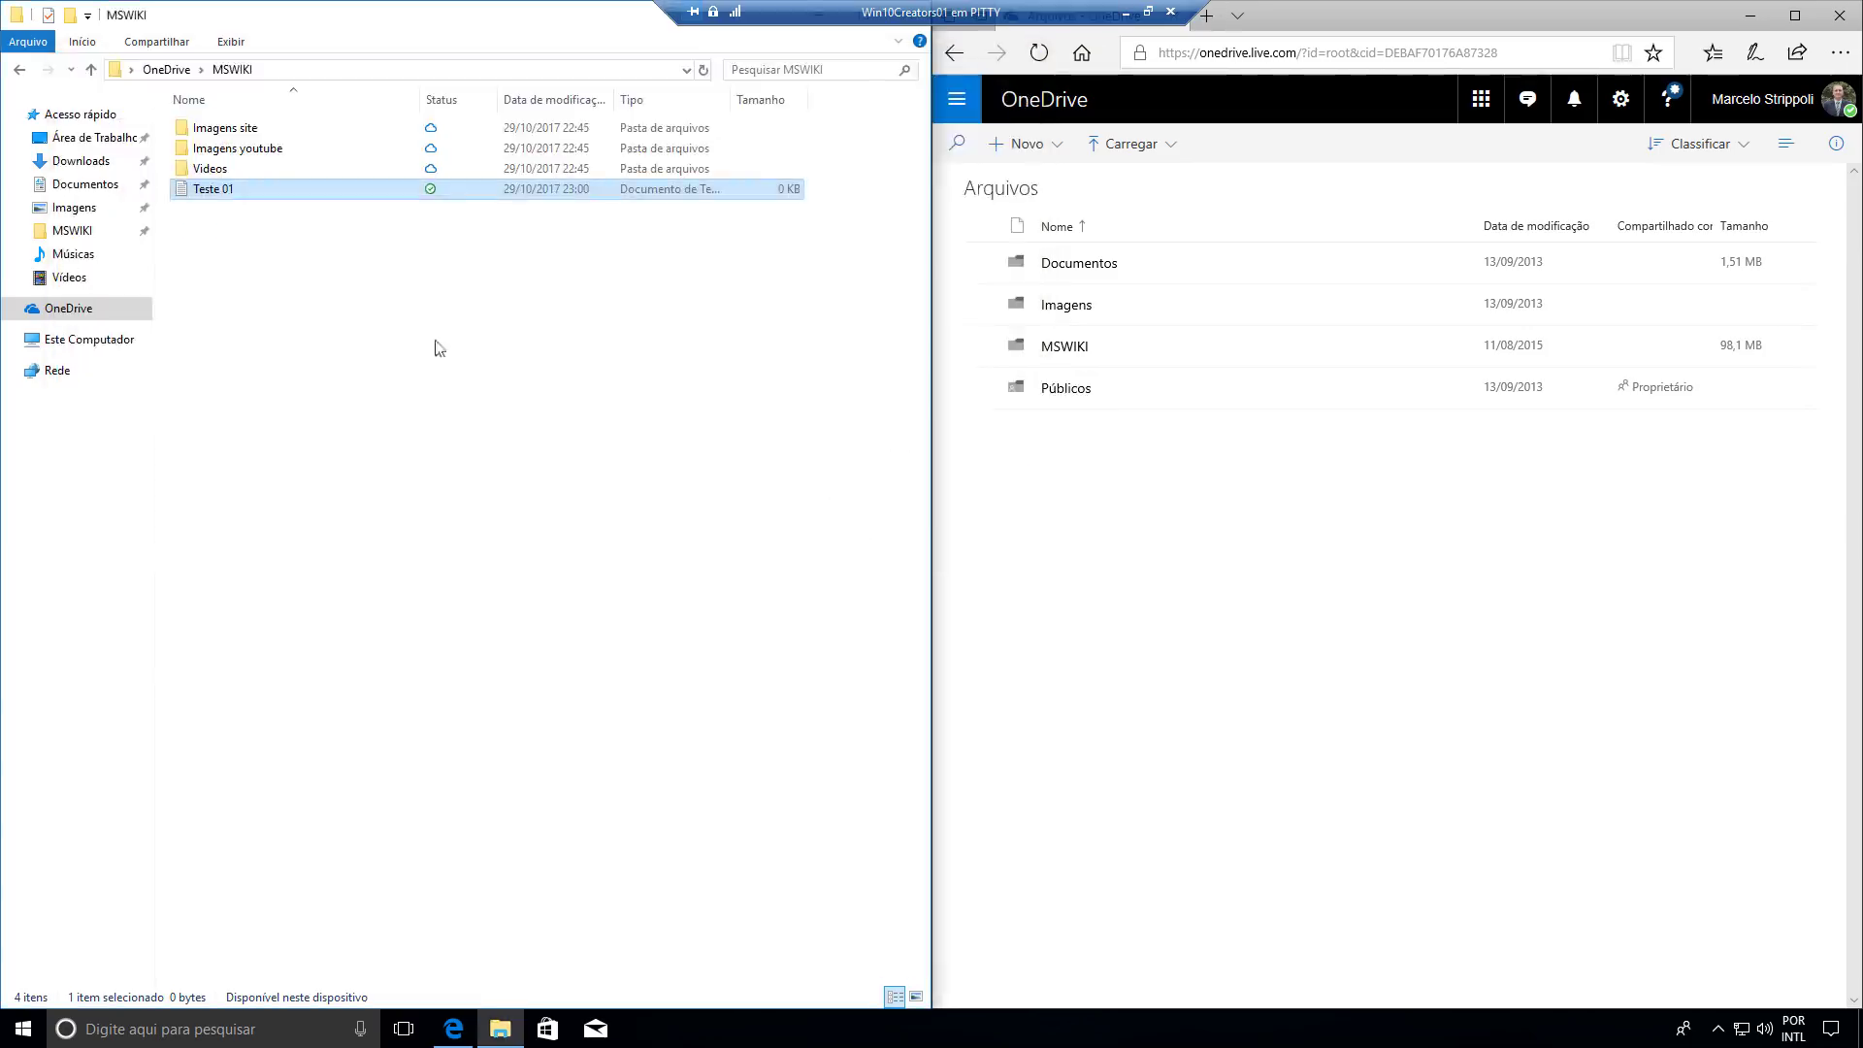
Recheck the size and size on disk of the edited Teste 01 document in its properties.
right_click(254, 198)
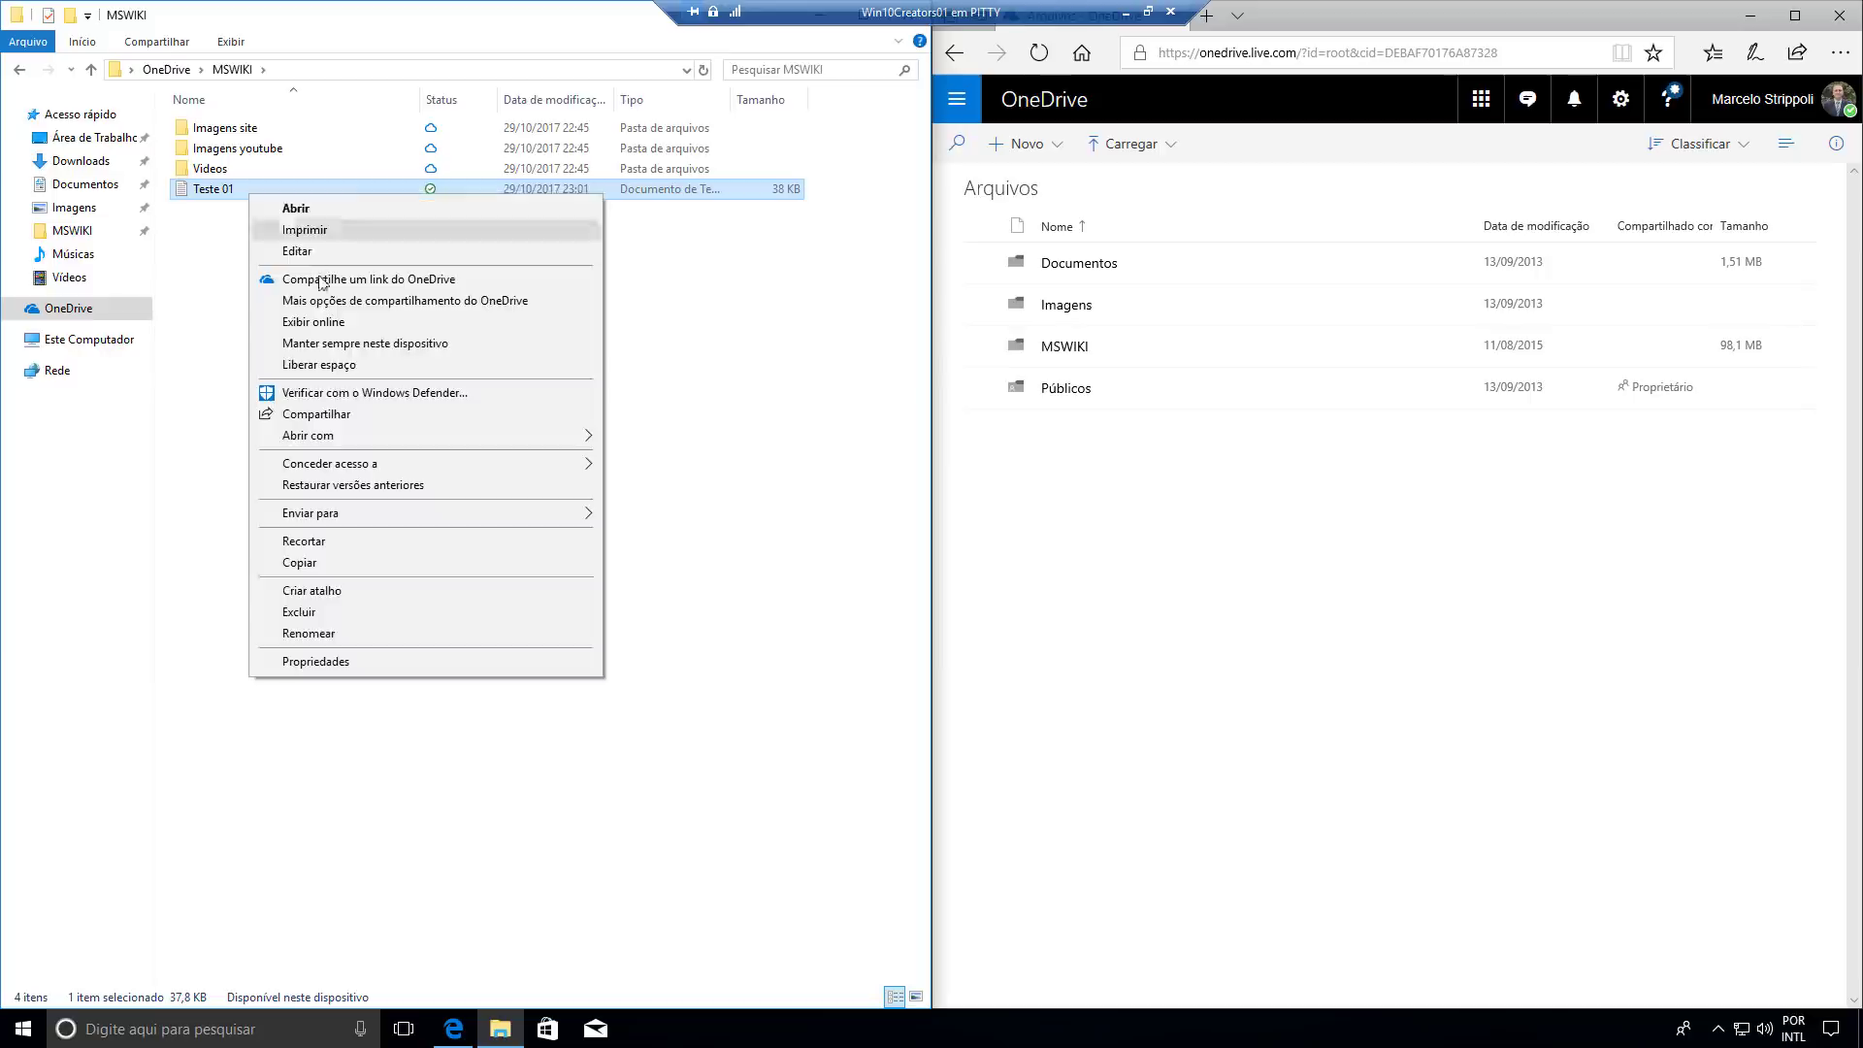
left_click(403, 664)
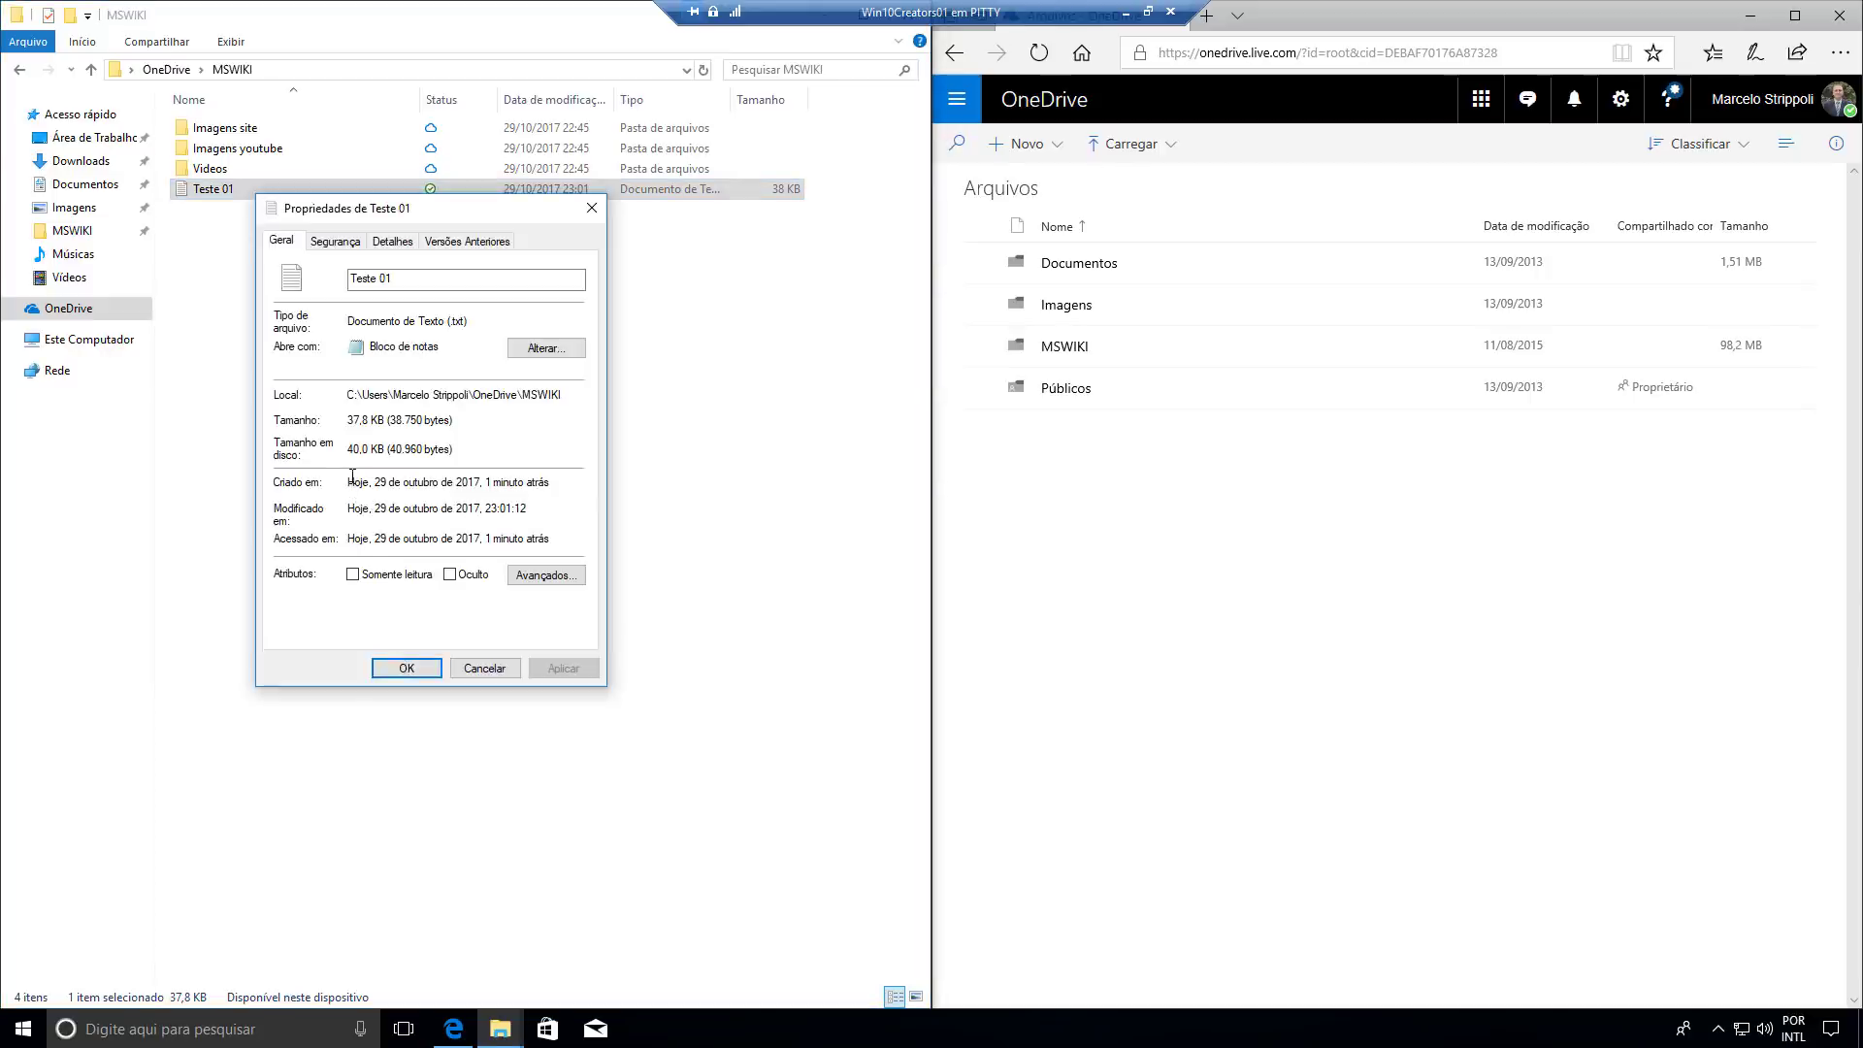
mouse_move(179, 339)
left_mouse_down()
mouse_move(623, 453)
mouse_move(590, 453)
left_mouse_up()
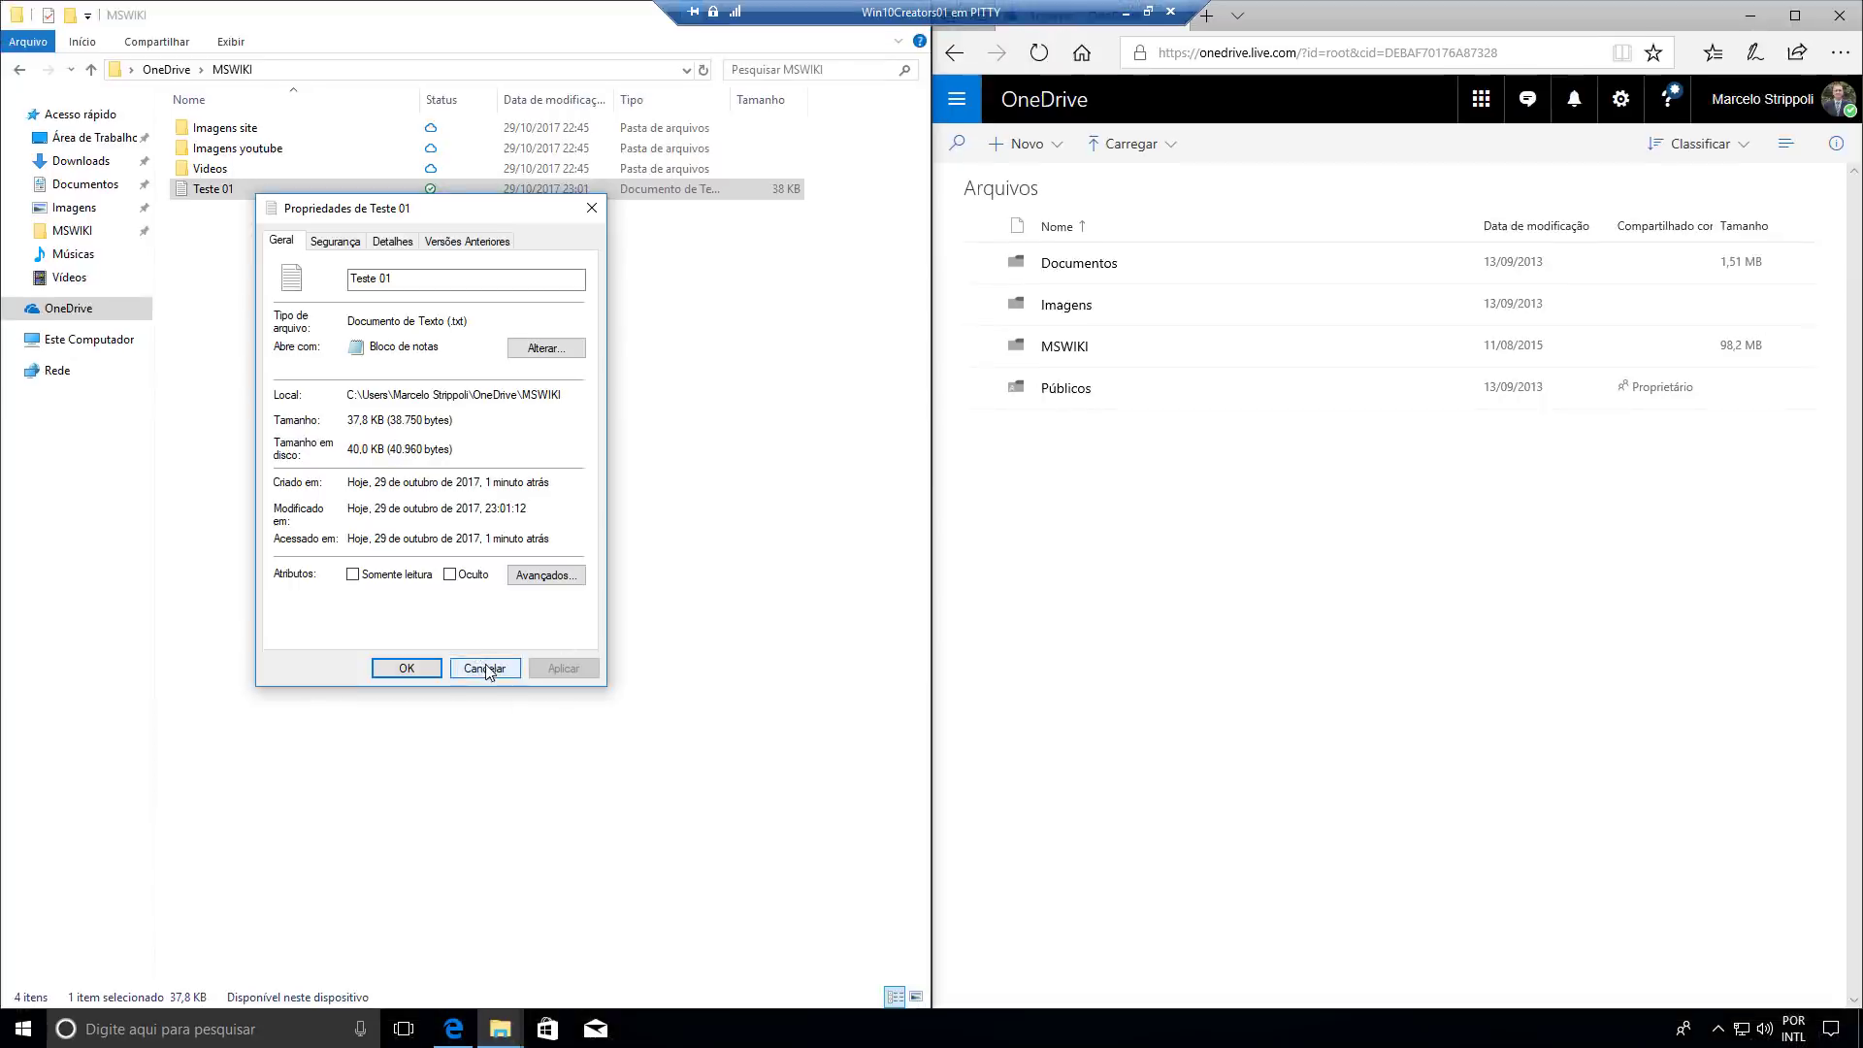
left_click(486, 669)
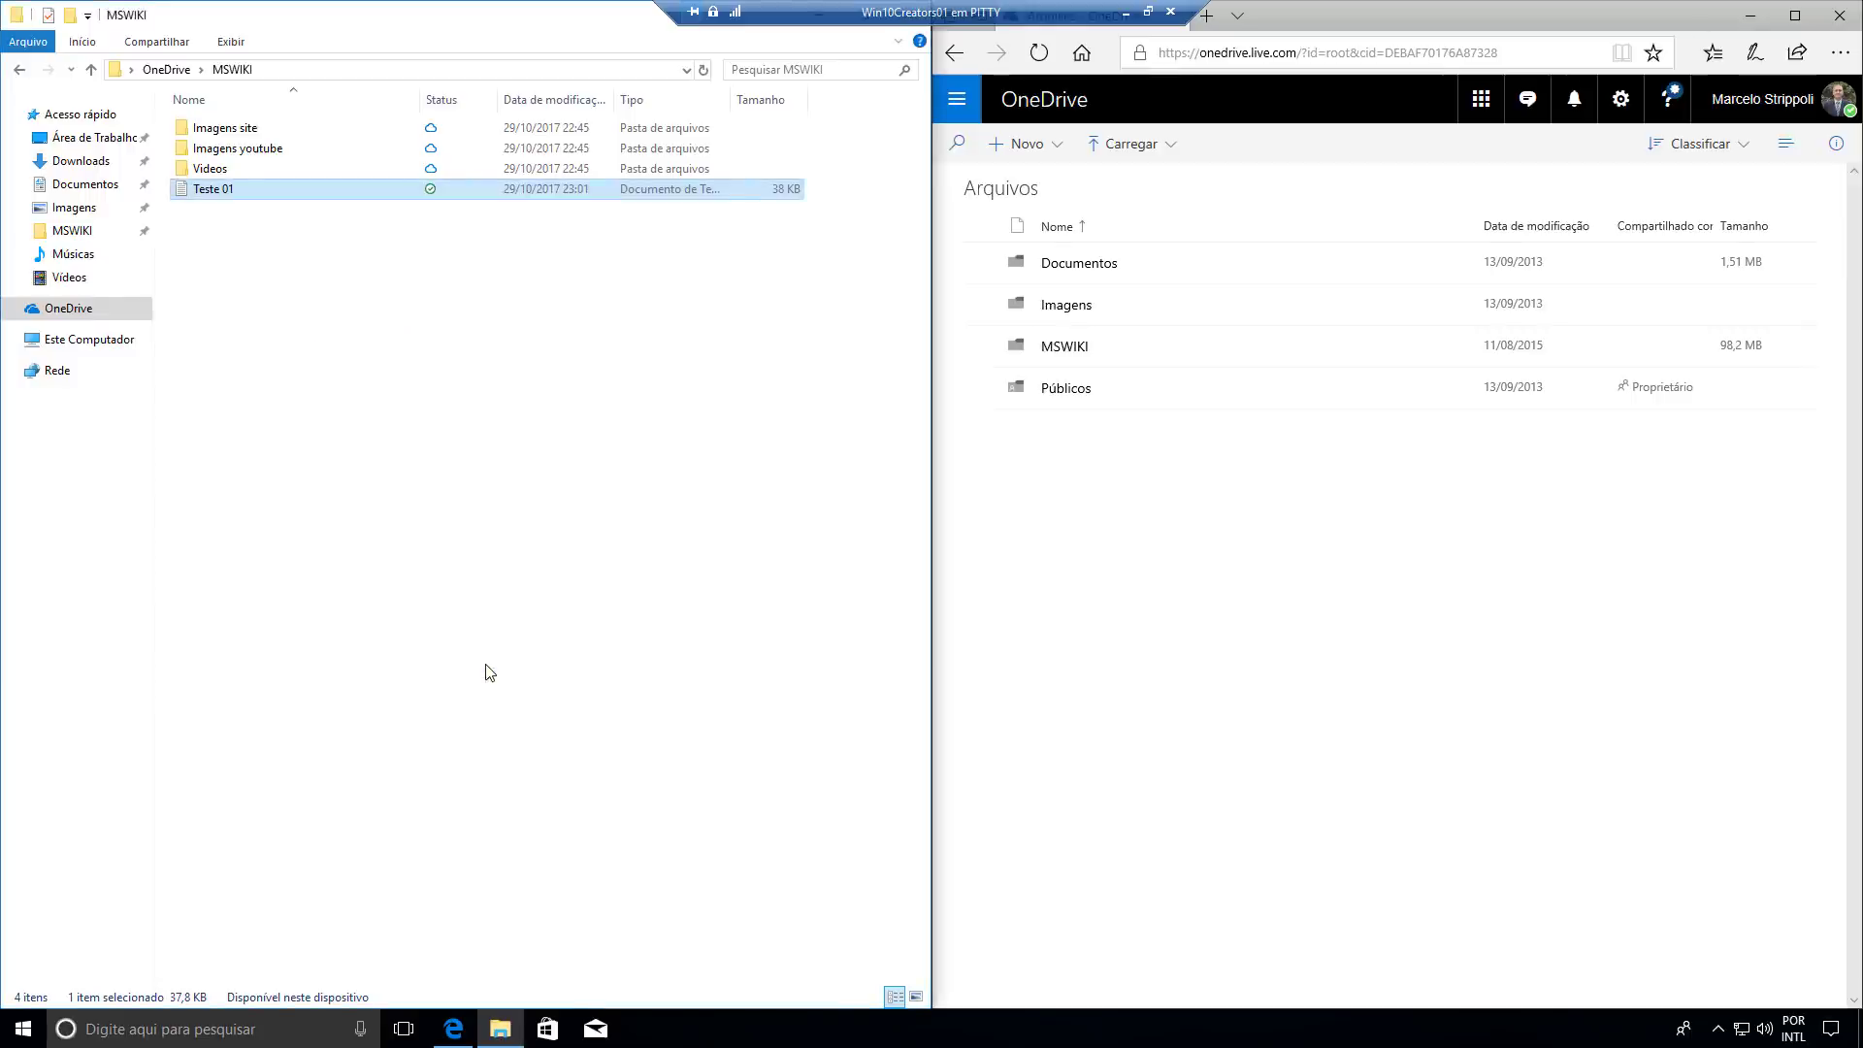
Open the MSWIKI folder on the OneDrive website to look for the synchronized Teste 01.txt file.
left_click(1068, 347)
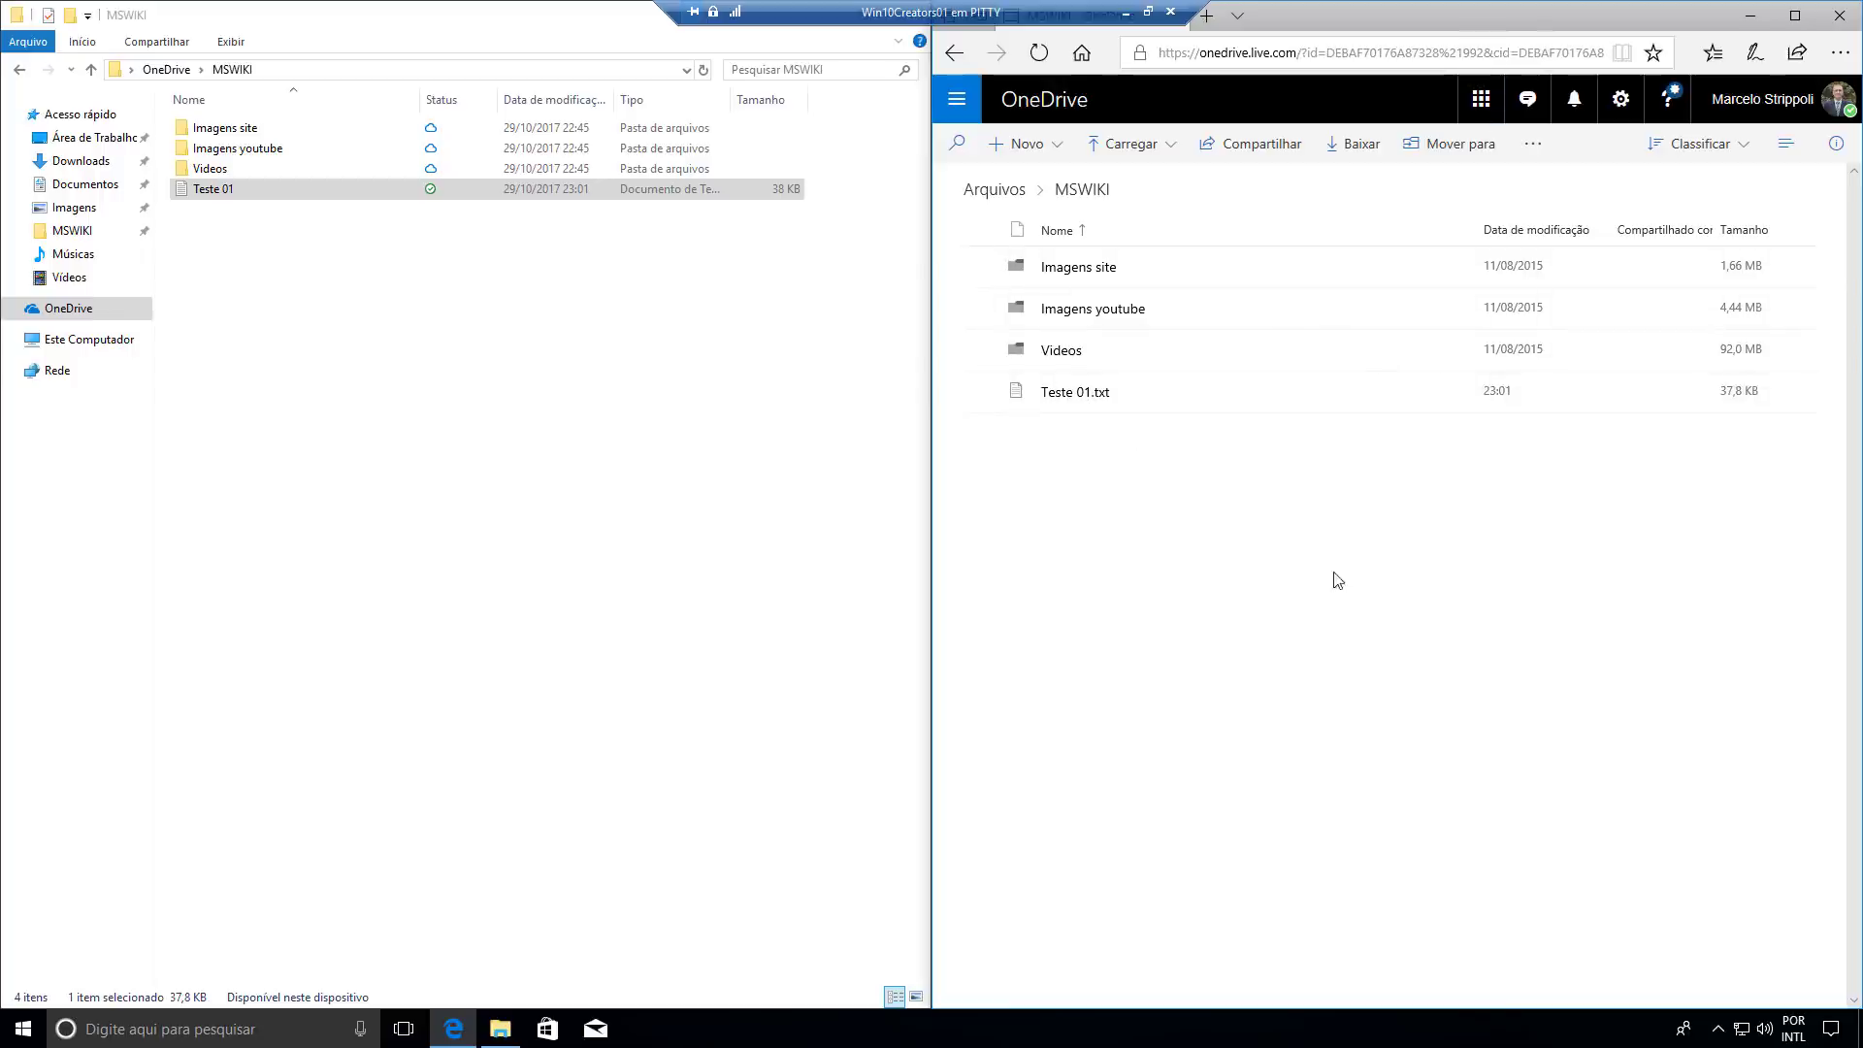
Create a plain text document named Teste 02 in the MSWIKI folder on the OneDrive website.
left_click(1062, 152)
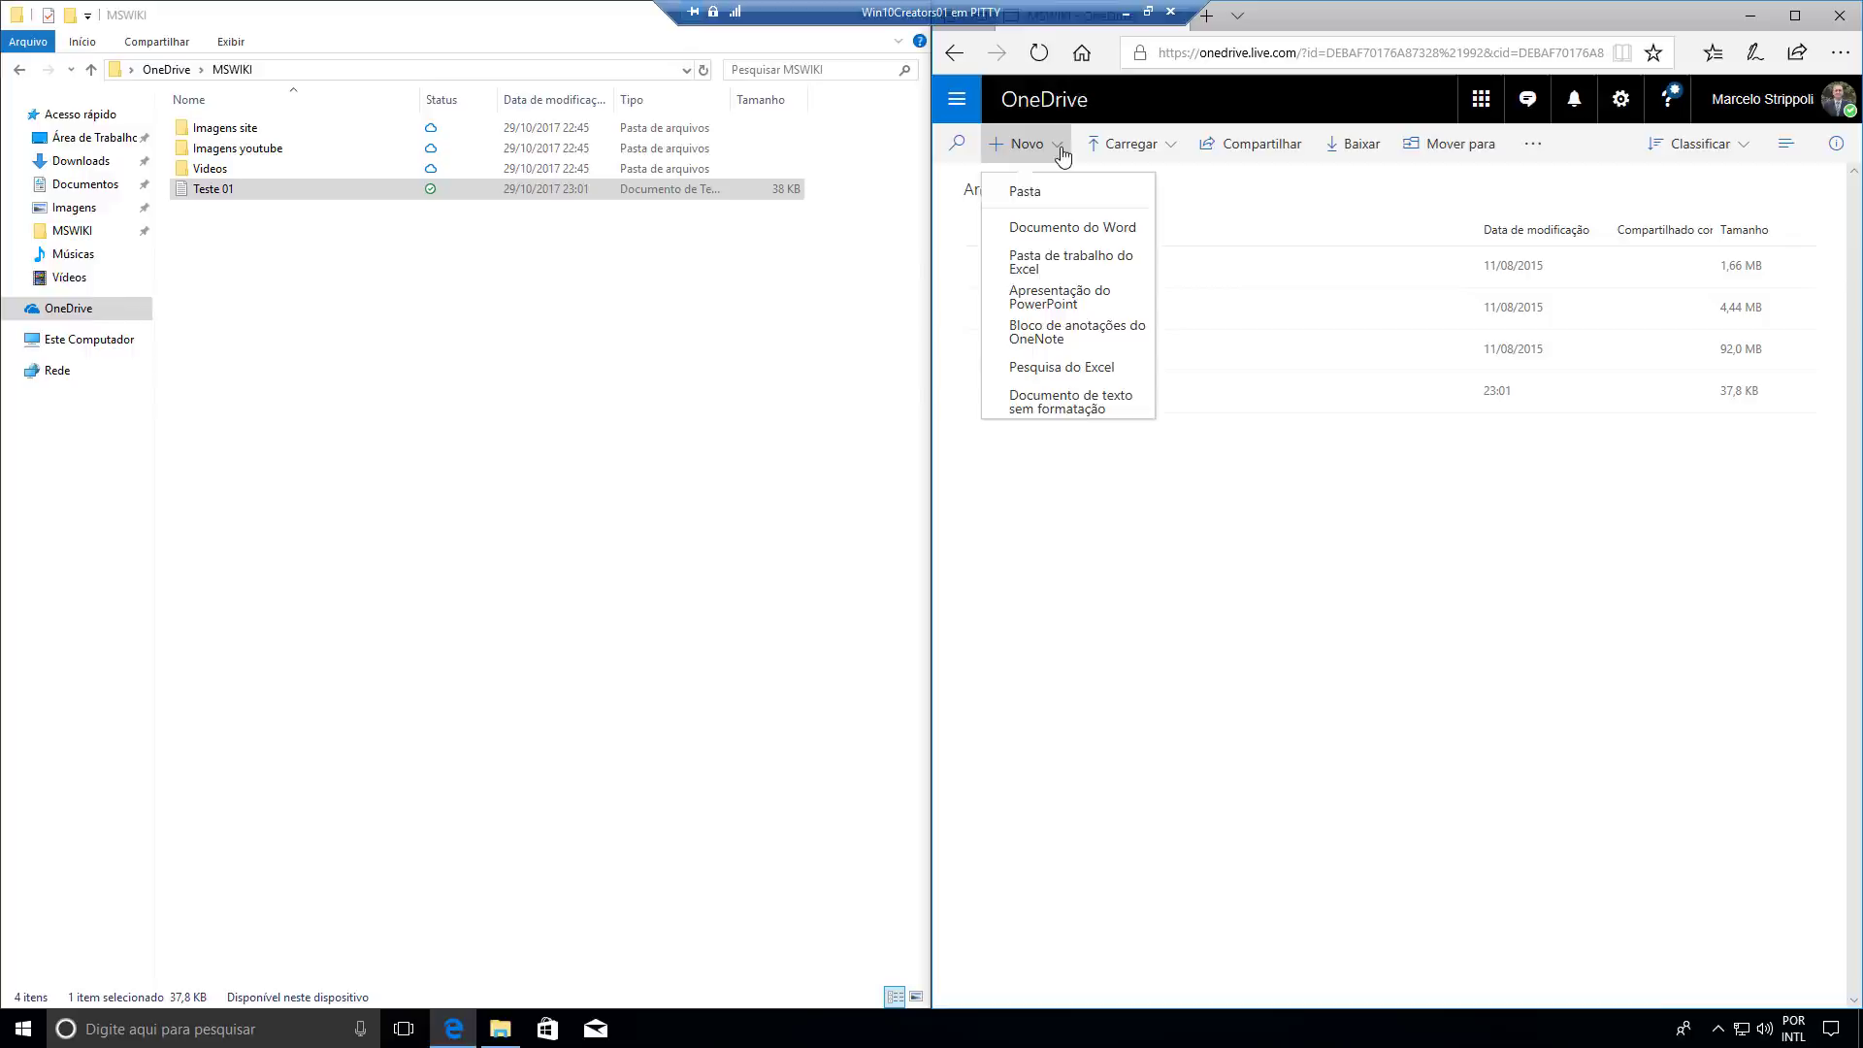
left_click(1067, 415)
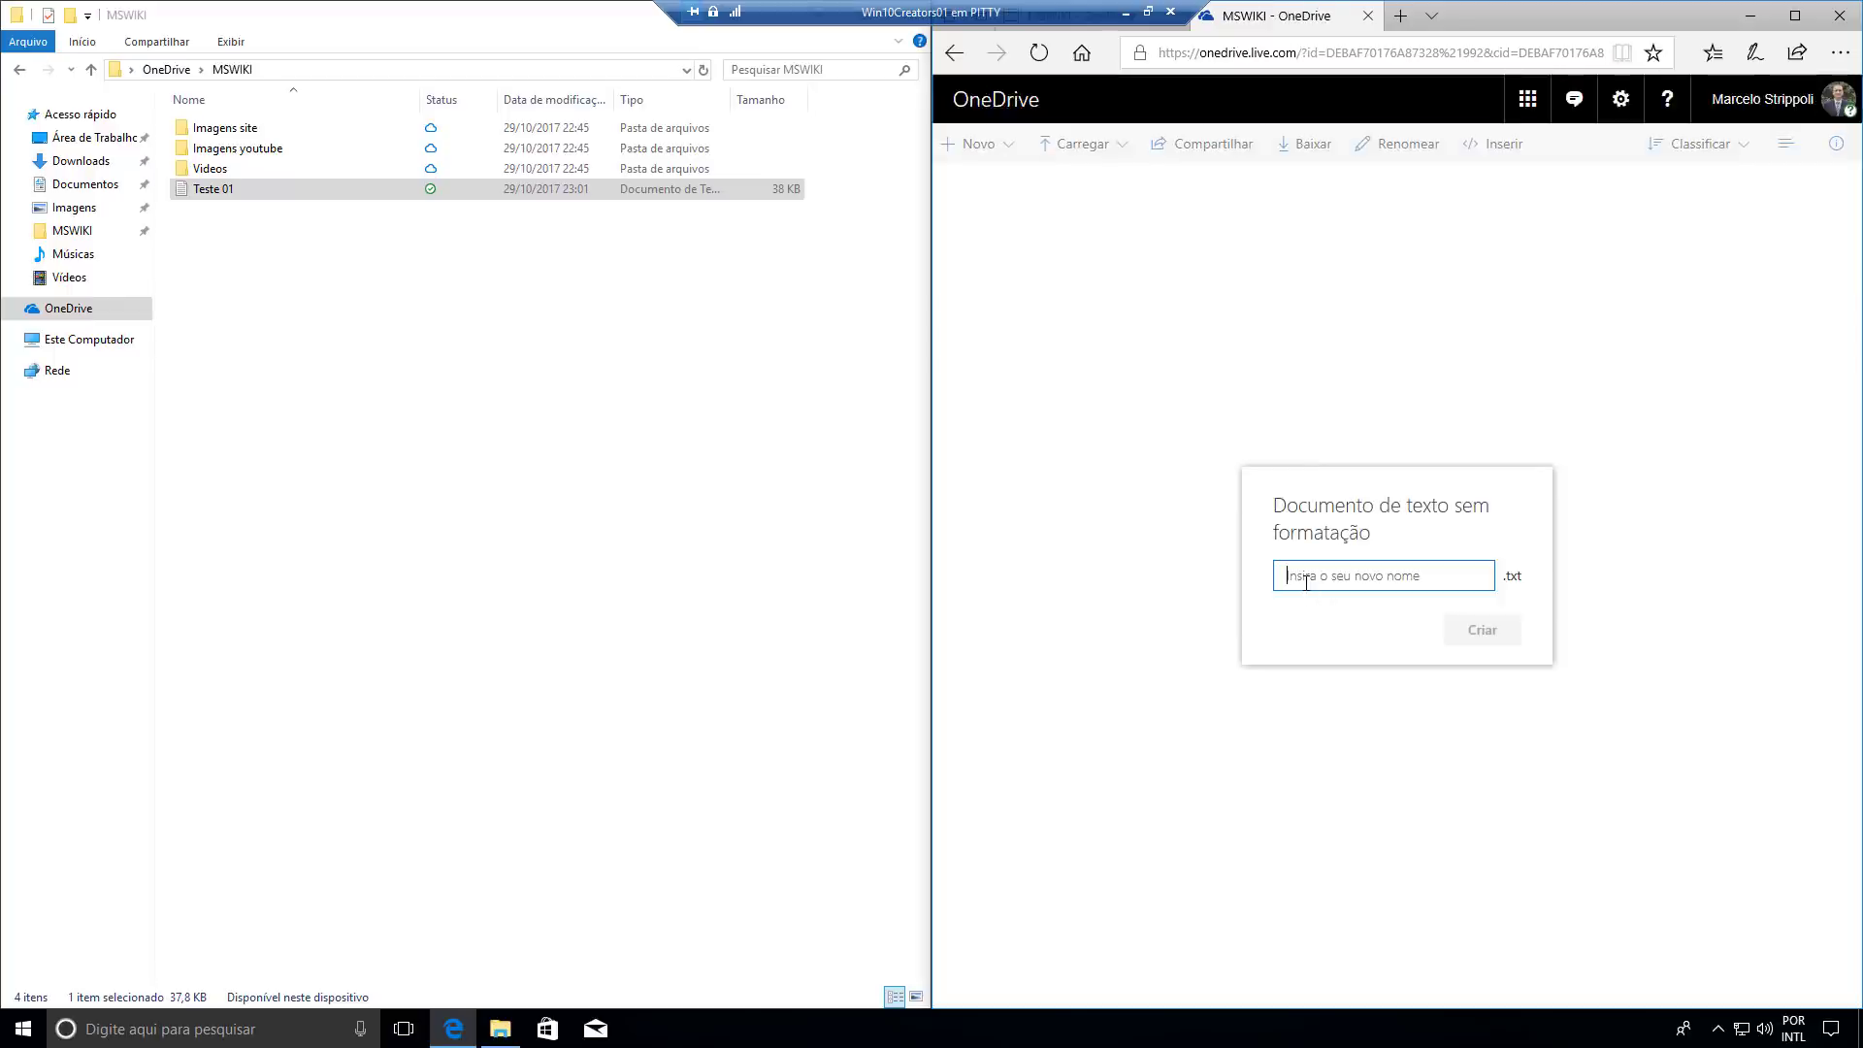
type("Teste 02")
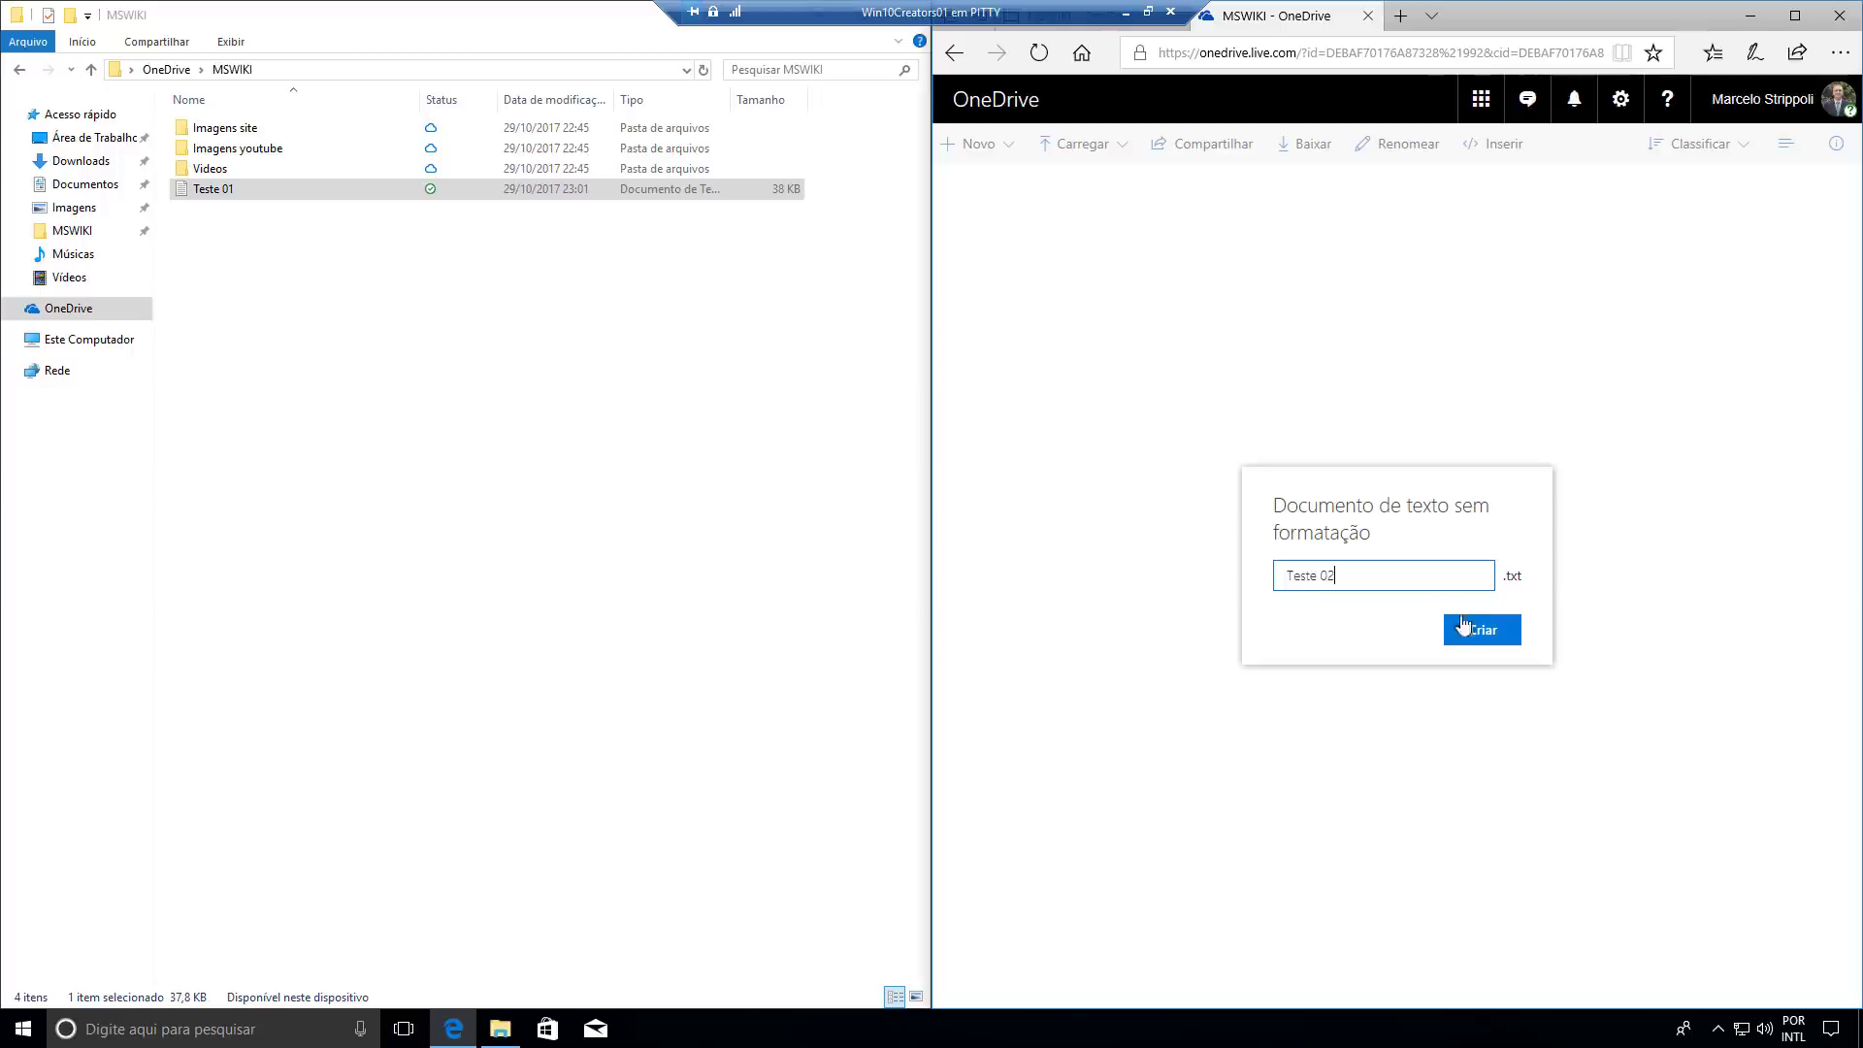
left_click(1466, 624)
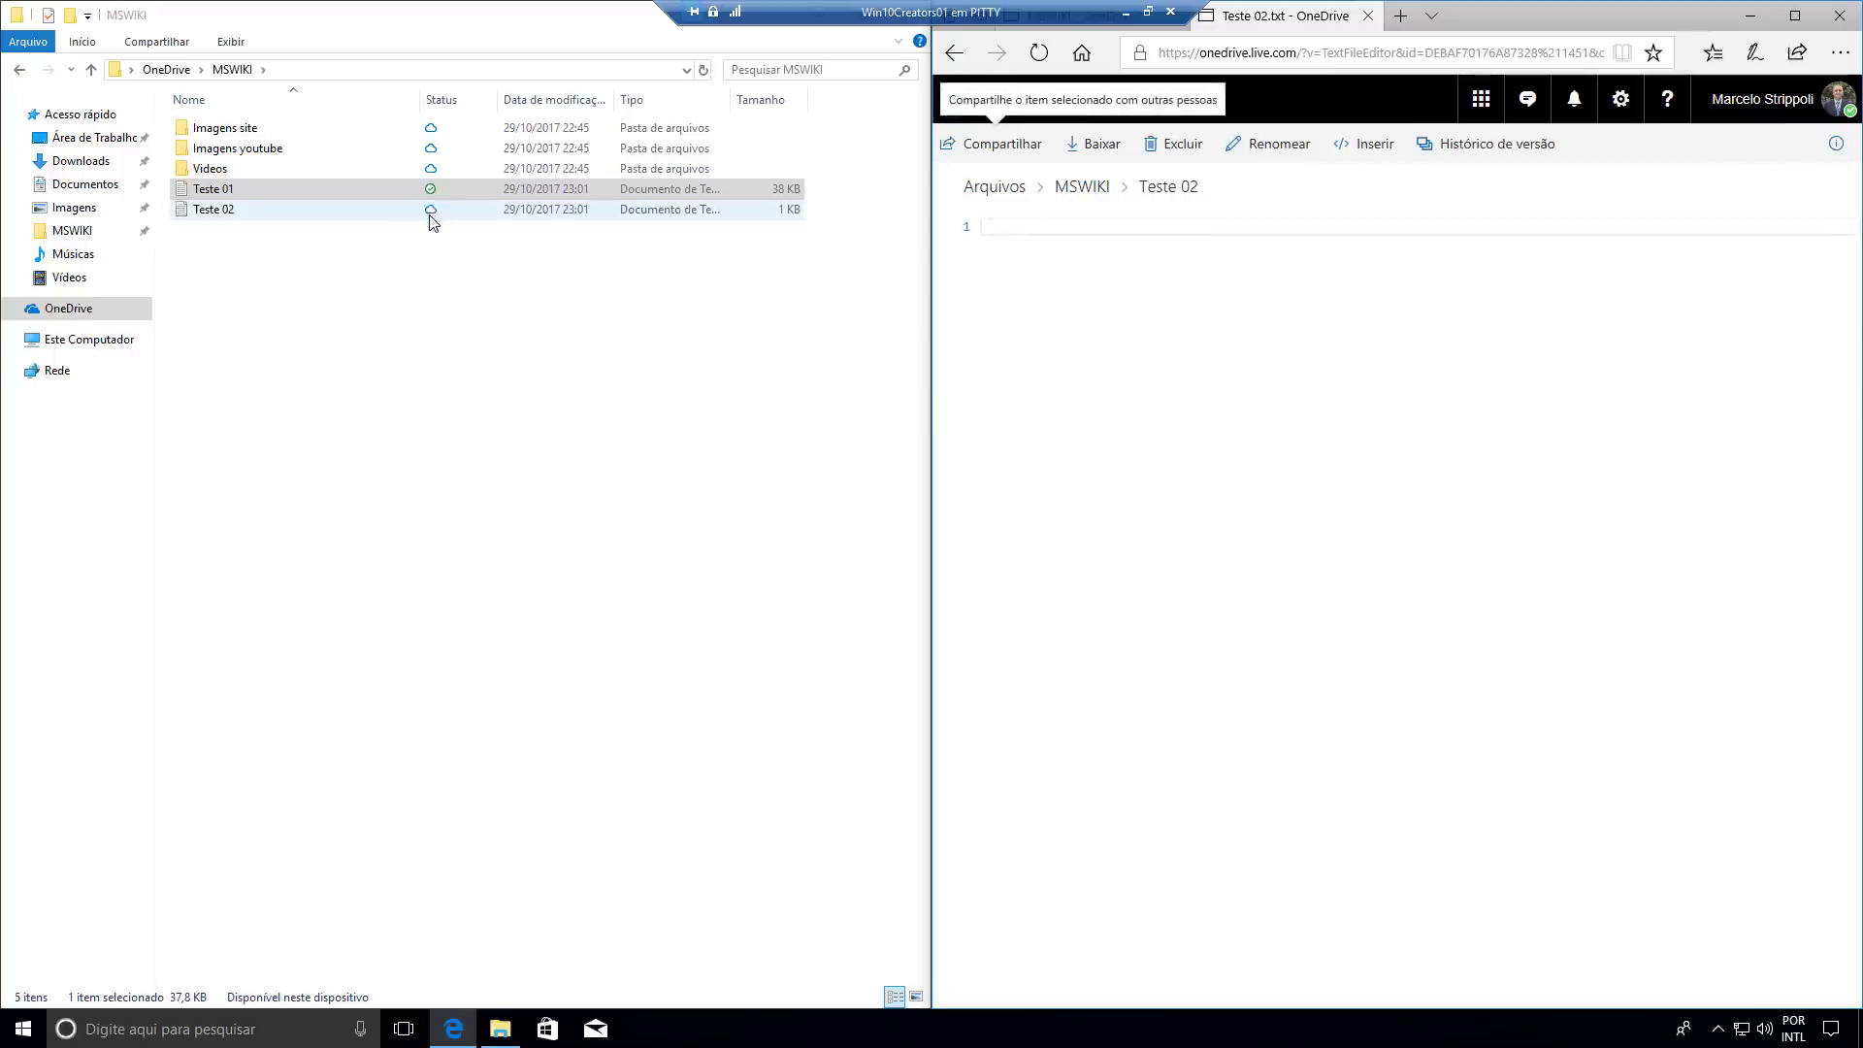
Fill Teste 02 with "TESTE TESTE" and many pasted copies of it, save the document and return to the MSWIKI folder.
left_click(1058, 228)
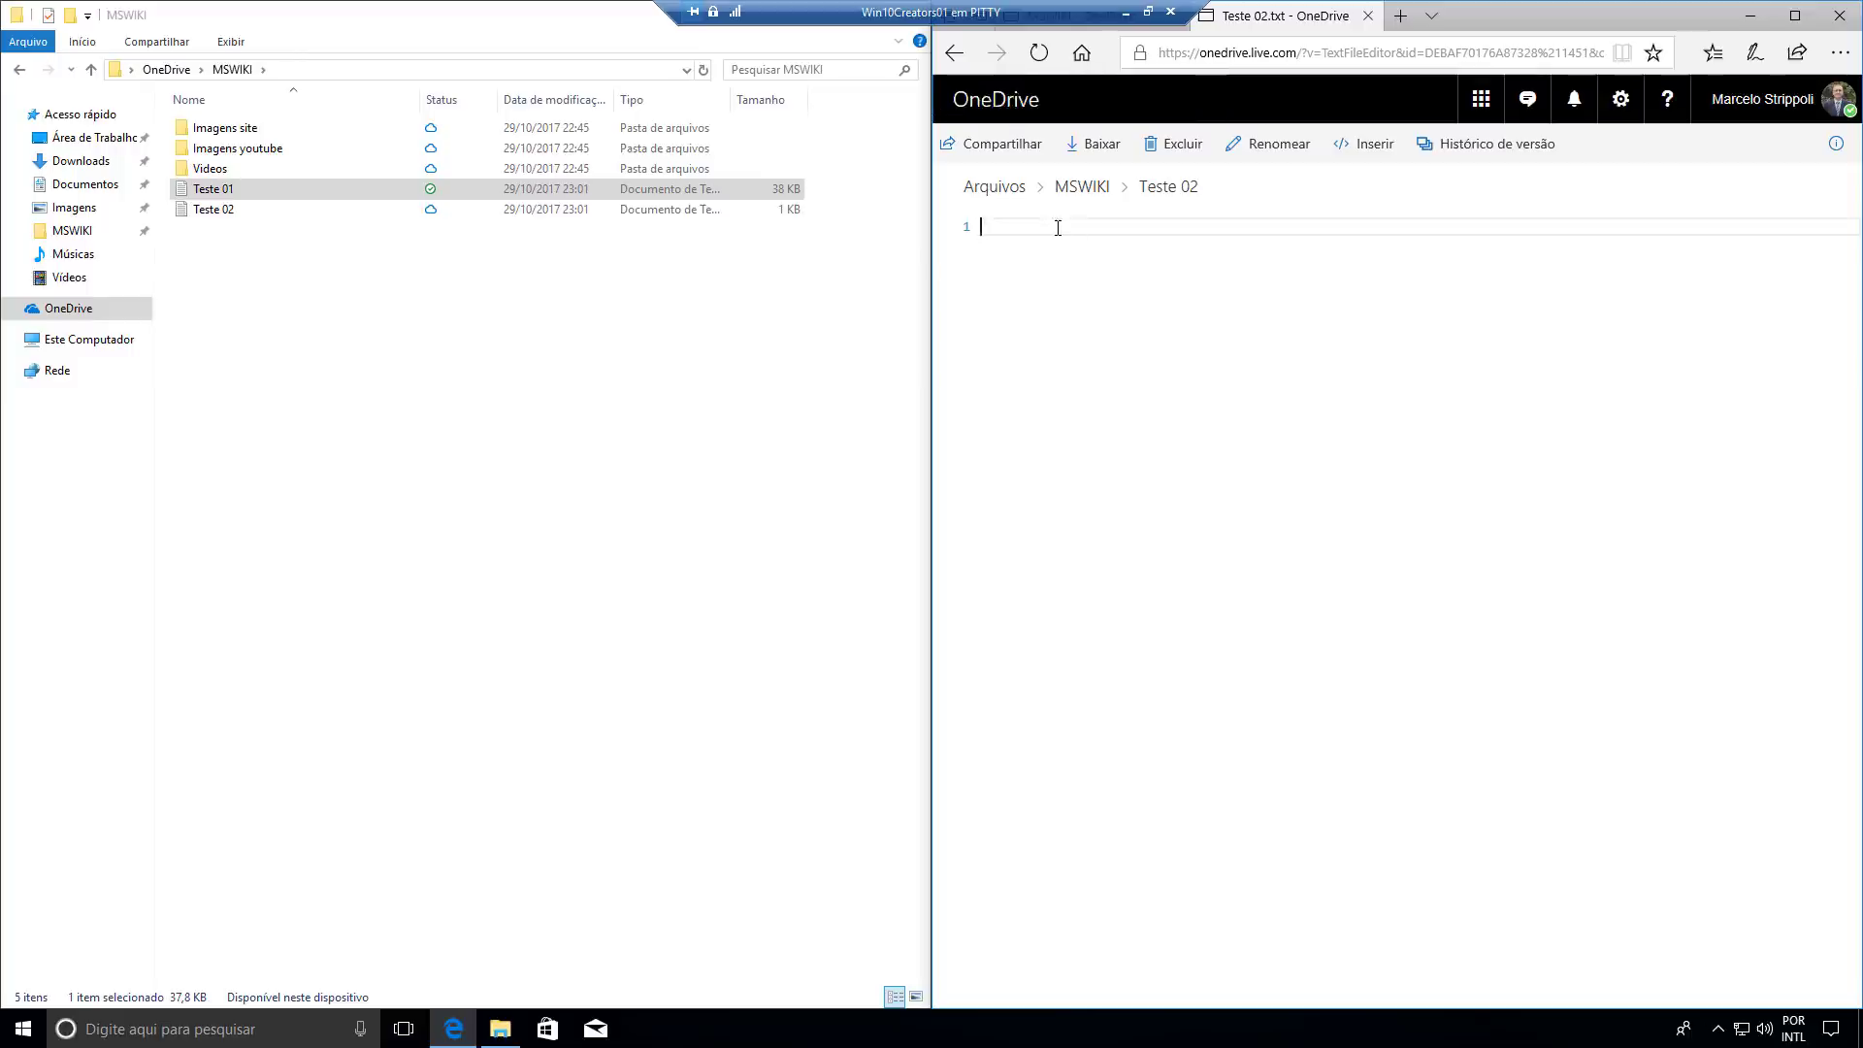
type("TESTE TESTE")
key("ctrl+a")
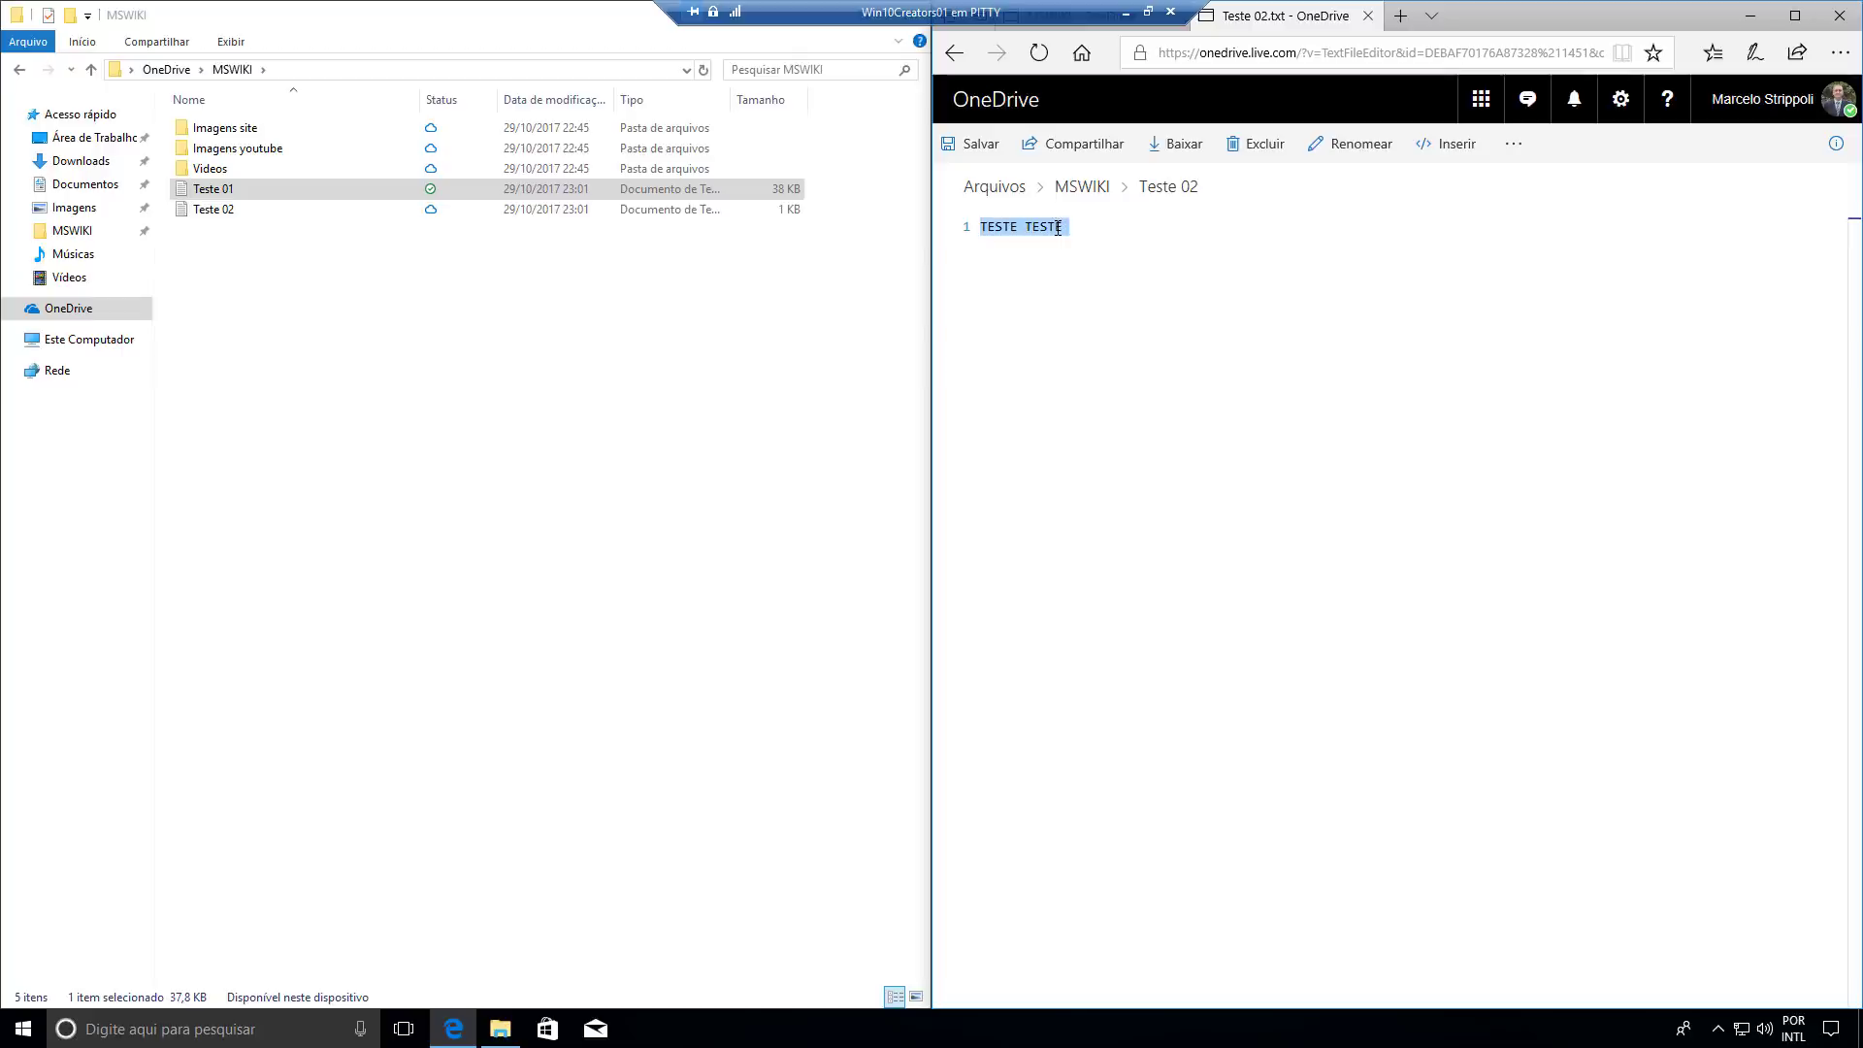
key("ctrl+c")
key("End")
key("ctrl+v")
key("ctrl+v")
key("ctrl+v")
key("ctrl+v")
key("ctrl+v")
key("ctrl+v")
key("ctrl+v")
key("ctrl+v")
key("ctrl+v")
key("ctrl+v")
key("ctrl+v")
key("ctrl+v")
key("ctrl+v")
key("ctrl+v")
key("ctrl+v")
key("ctrl+v")
key("ctrl+v")
key("ctrl+v")
key("ctrl+v")
key("ctrl+v")
key("ctrl+v")
key("ctrl+v")
key("ctrl+v")
key("ctrl+v")
key("ctrl+v")
key("ctrl+v")
key("ctrl+v")
key("ctrl+v")
key("ctrl+v")
key("ctrl+v")
key("ctrl+v")
key("ctrl+v")
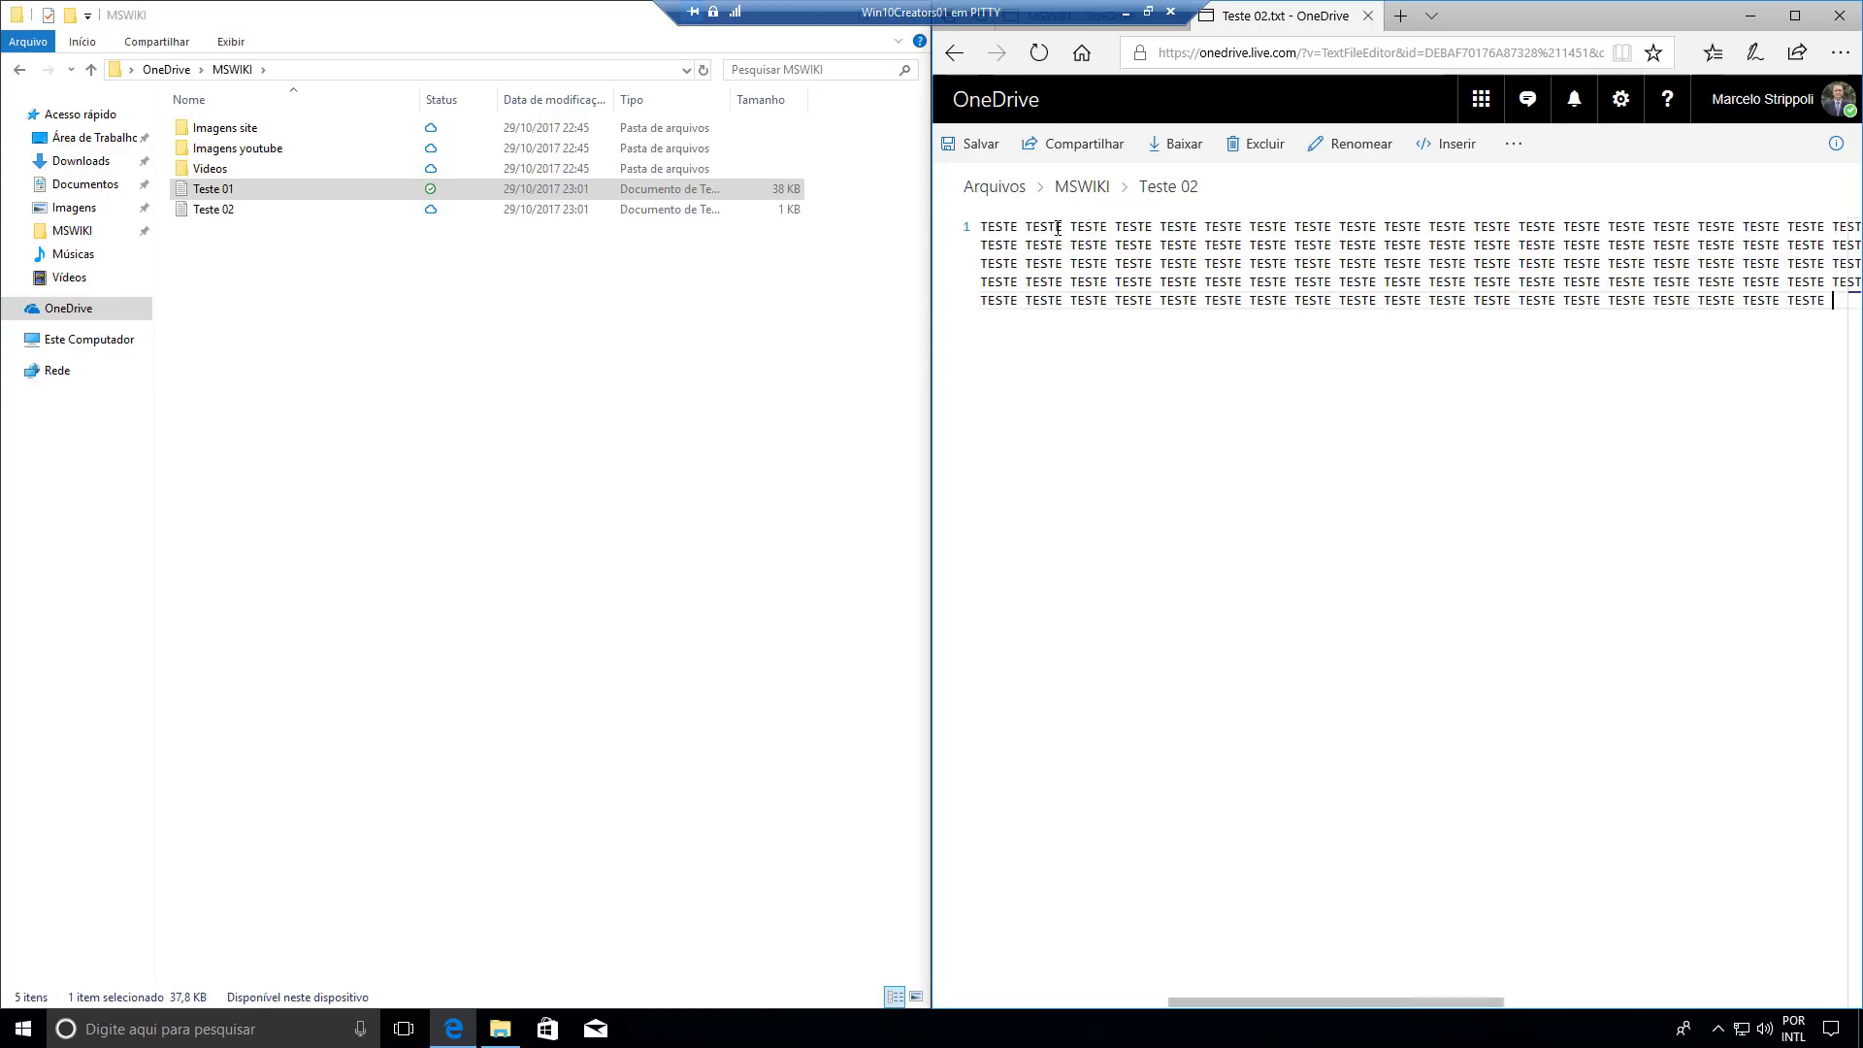
left_click(969, 148)
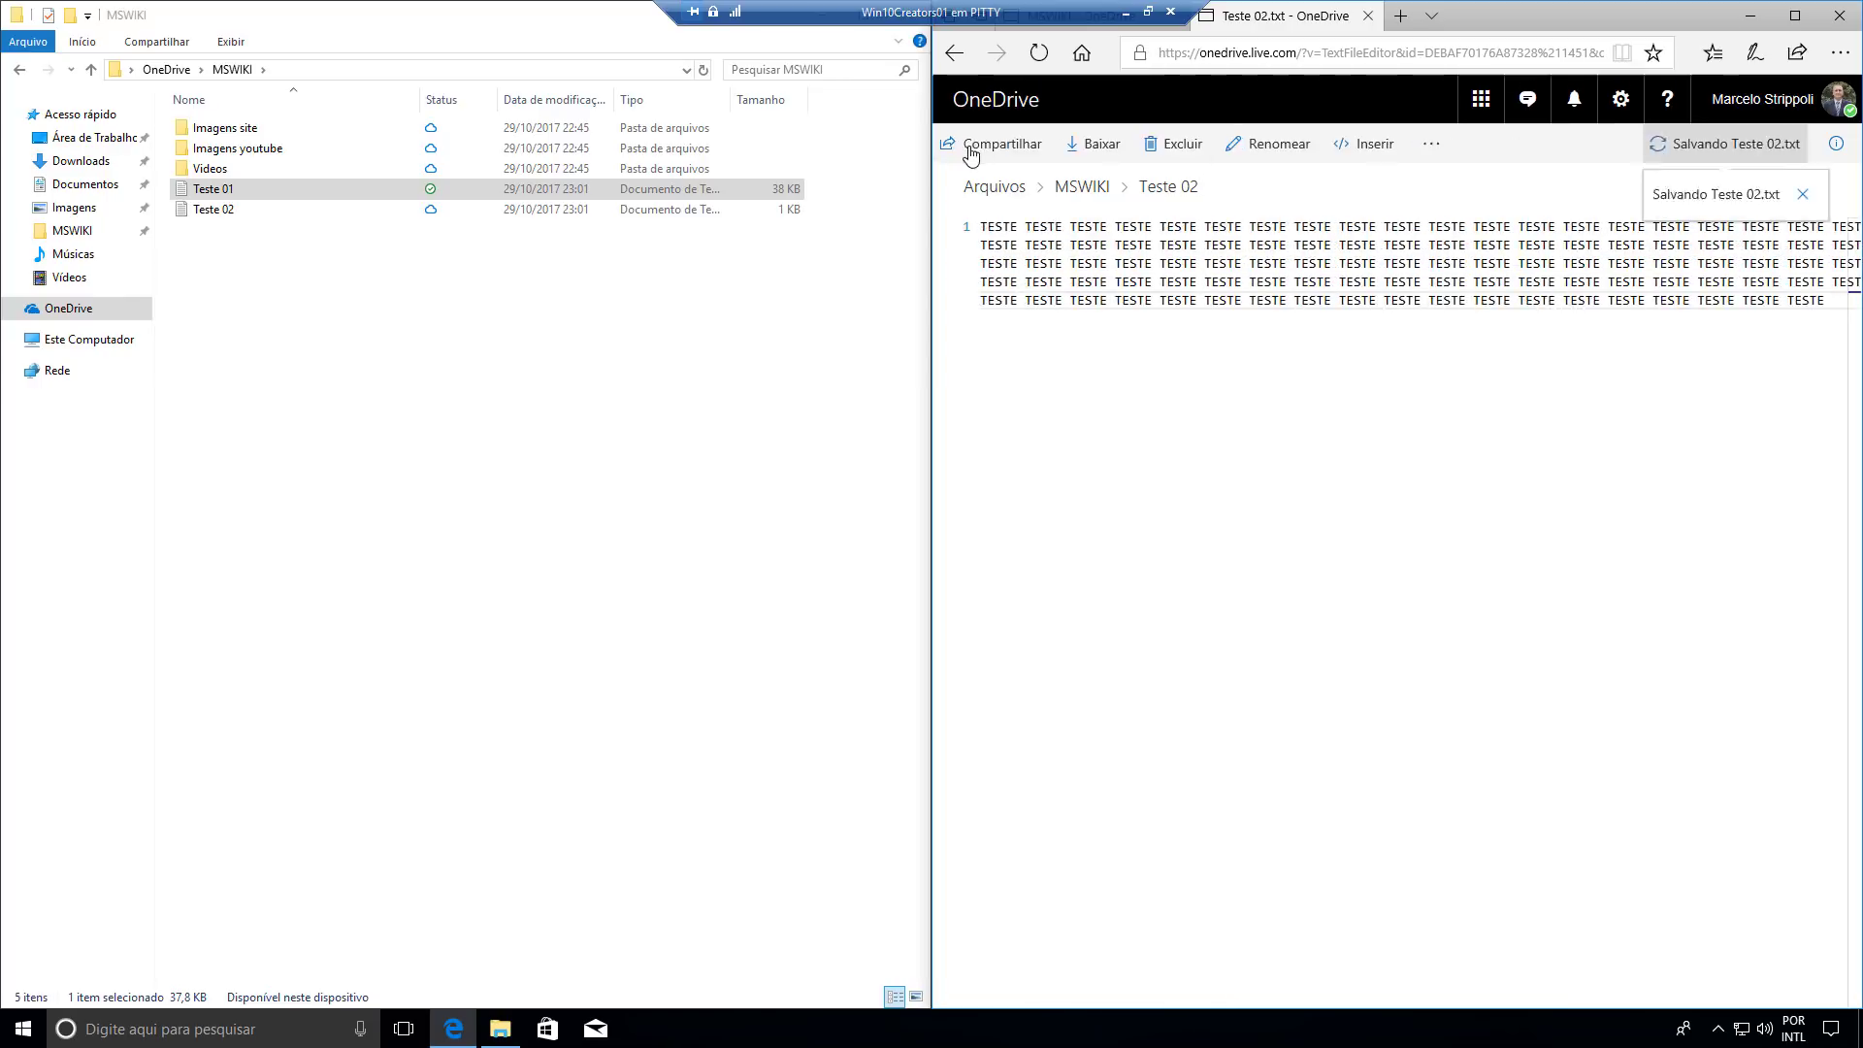
left_click(1096, 321)
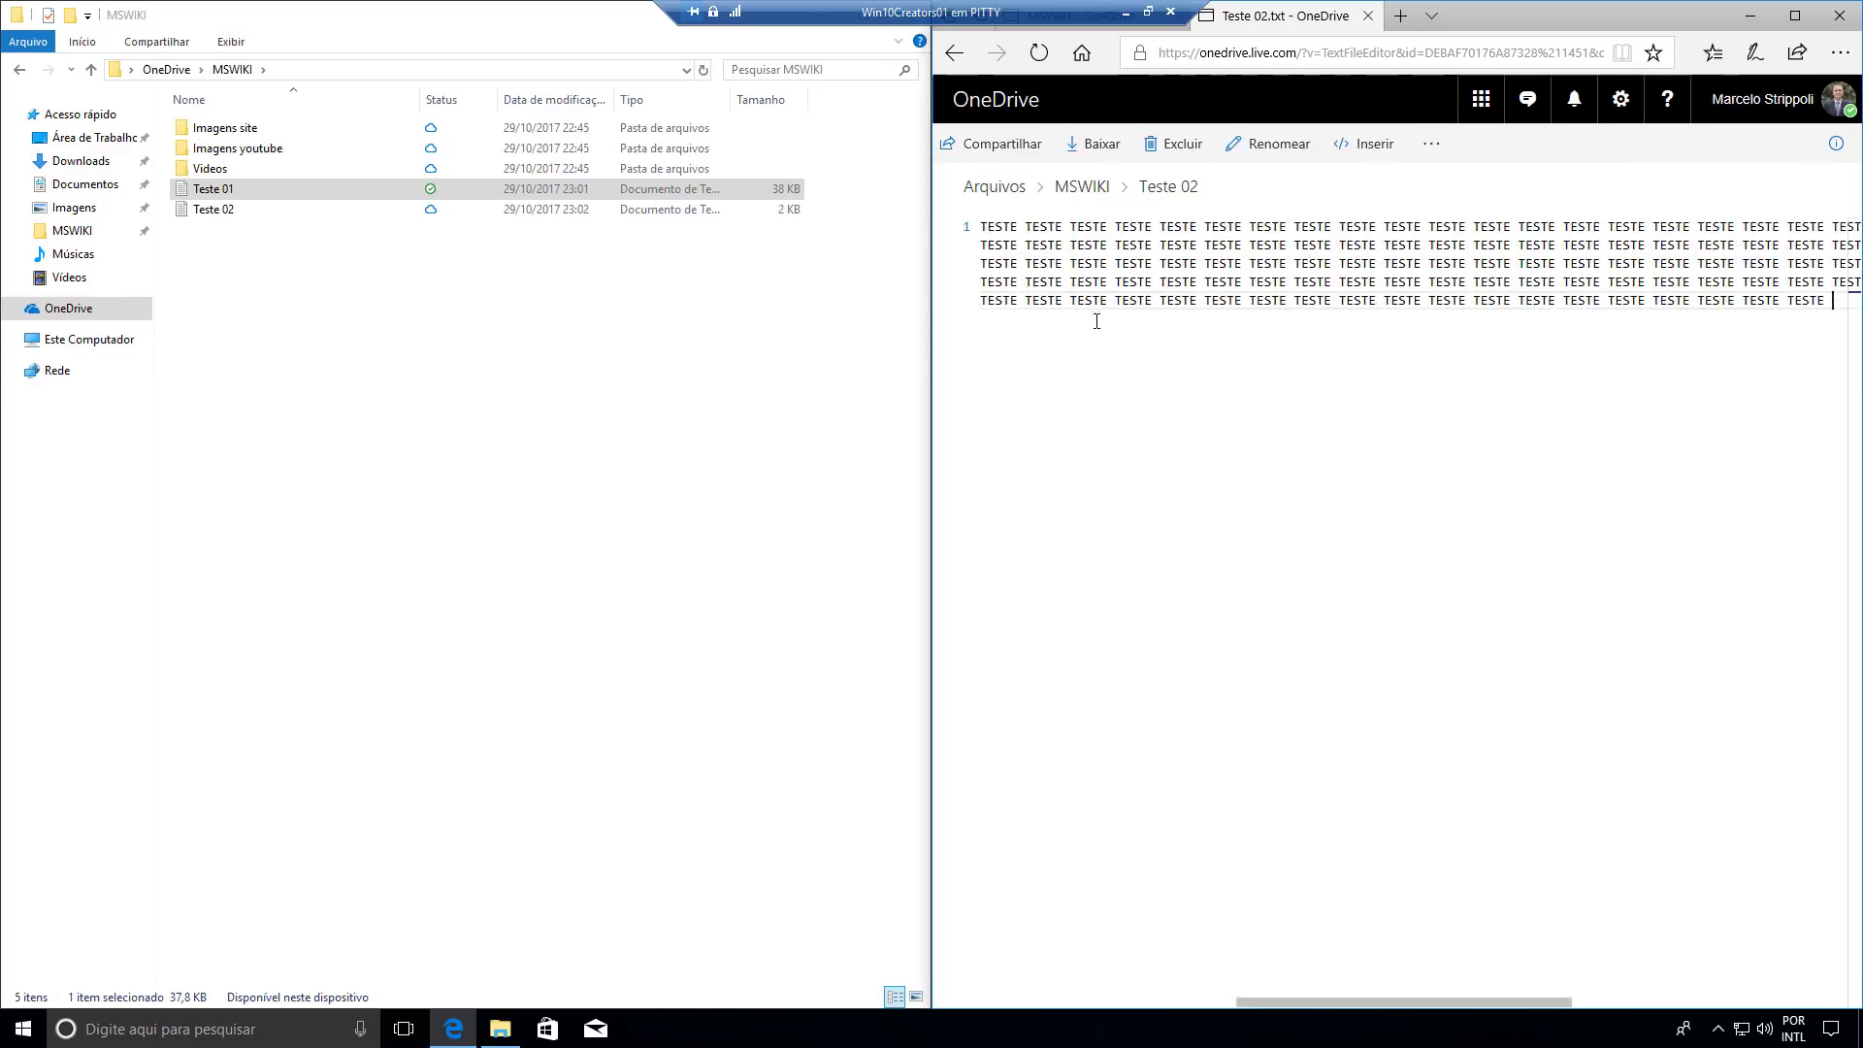
left_click(1094, 190)
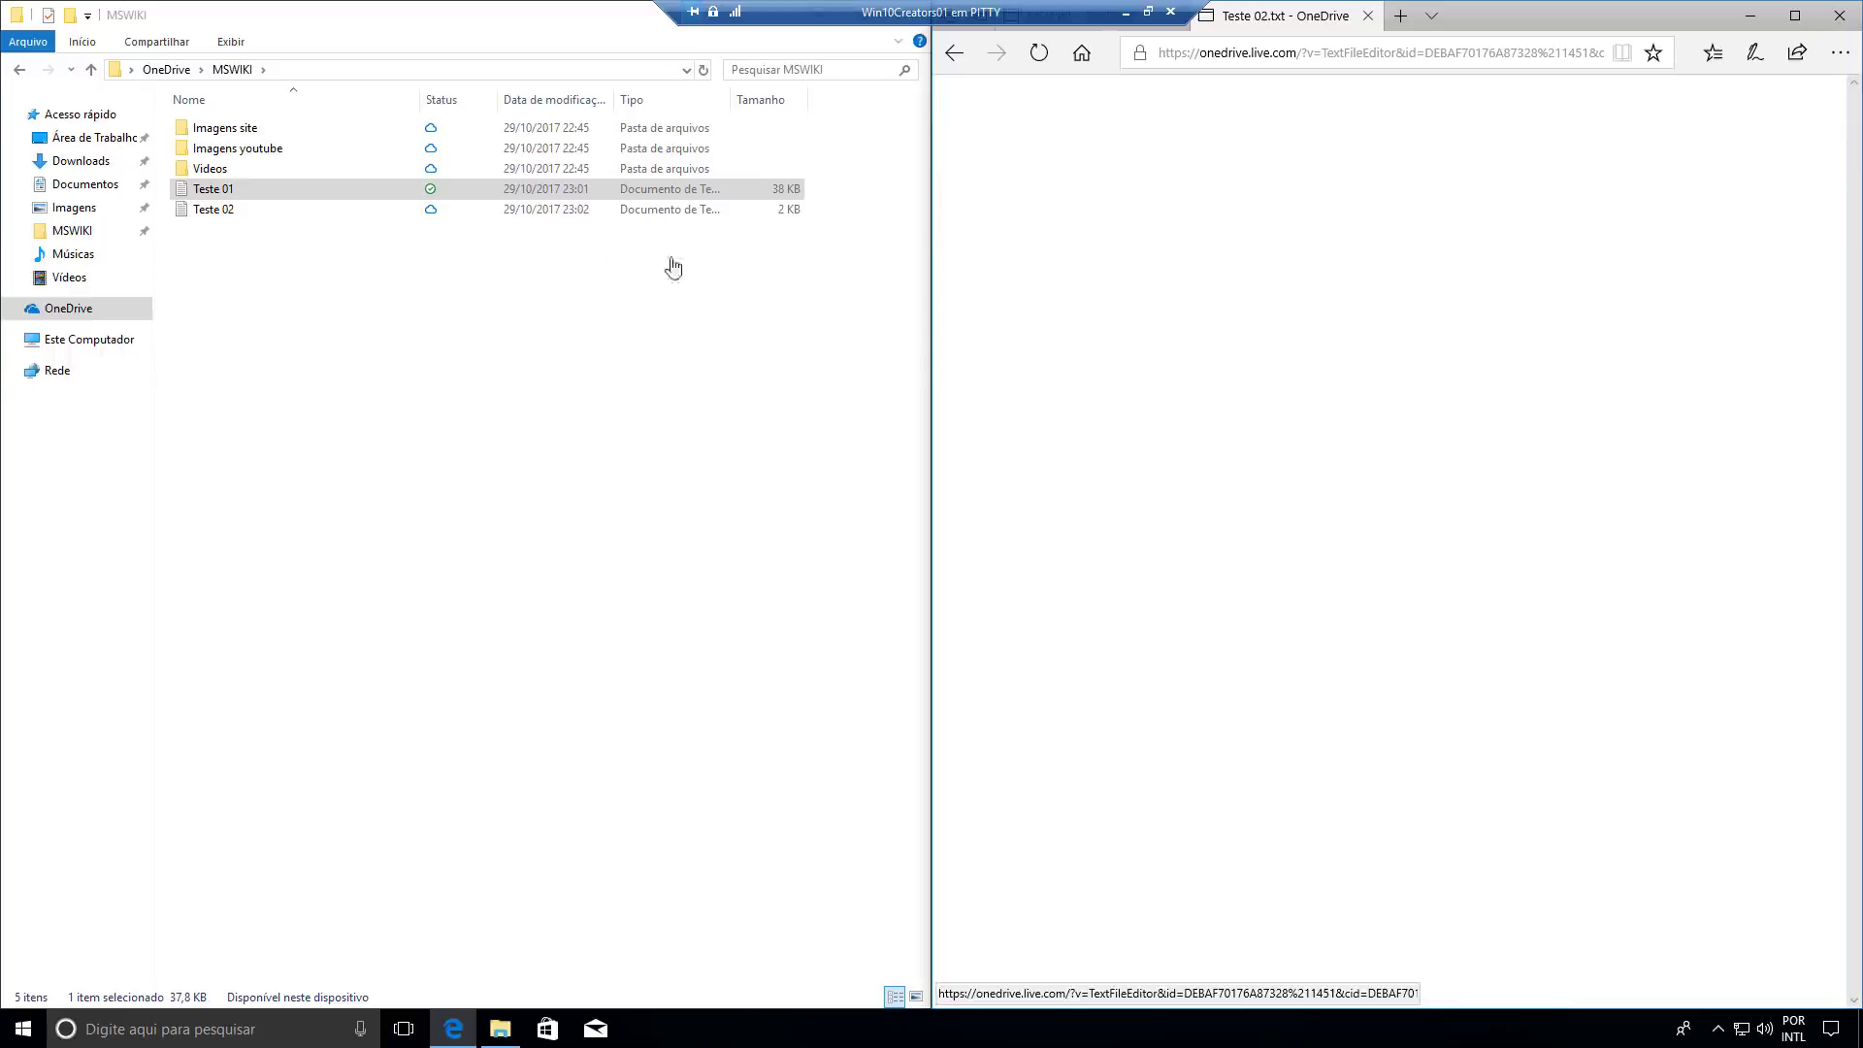
Check the size and size on disk of Teste 02 in its File Explorer properties.
left_click(297, 214)
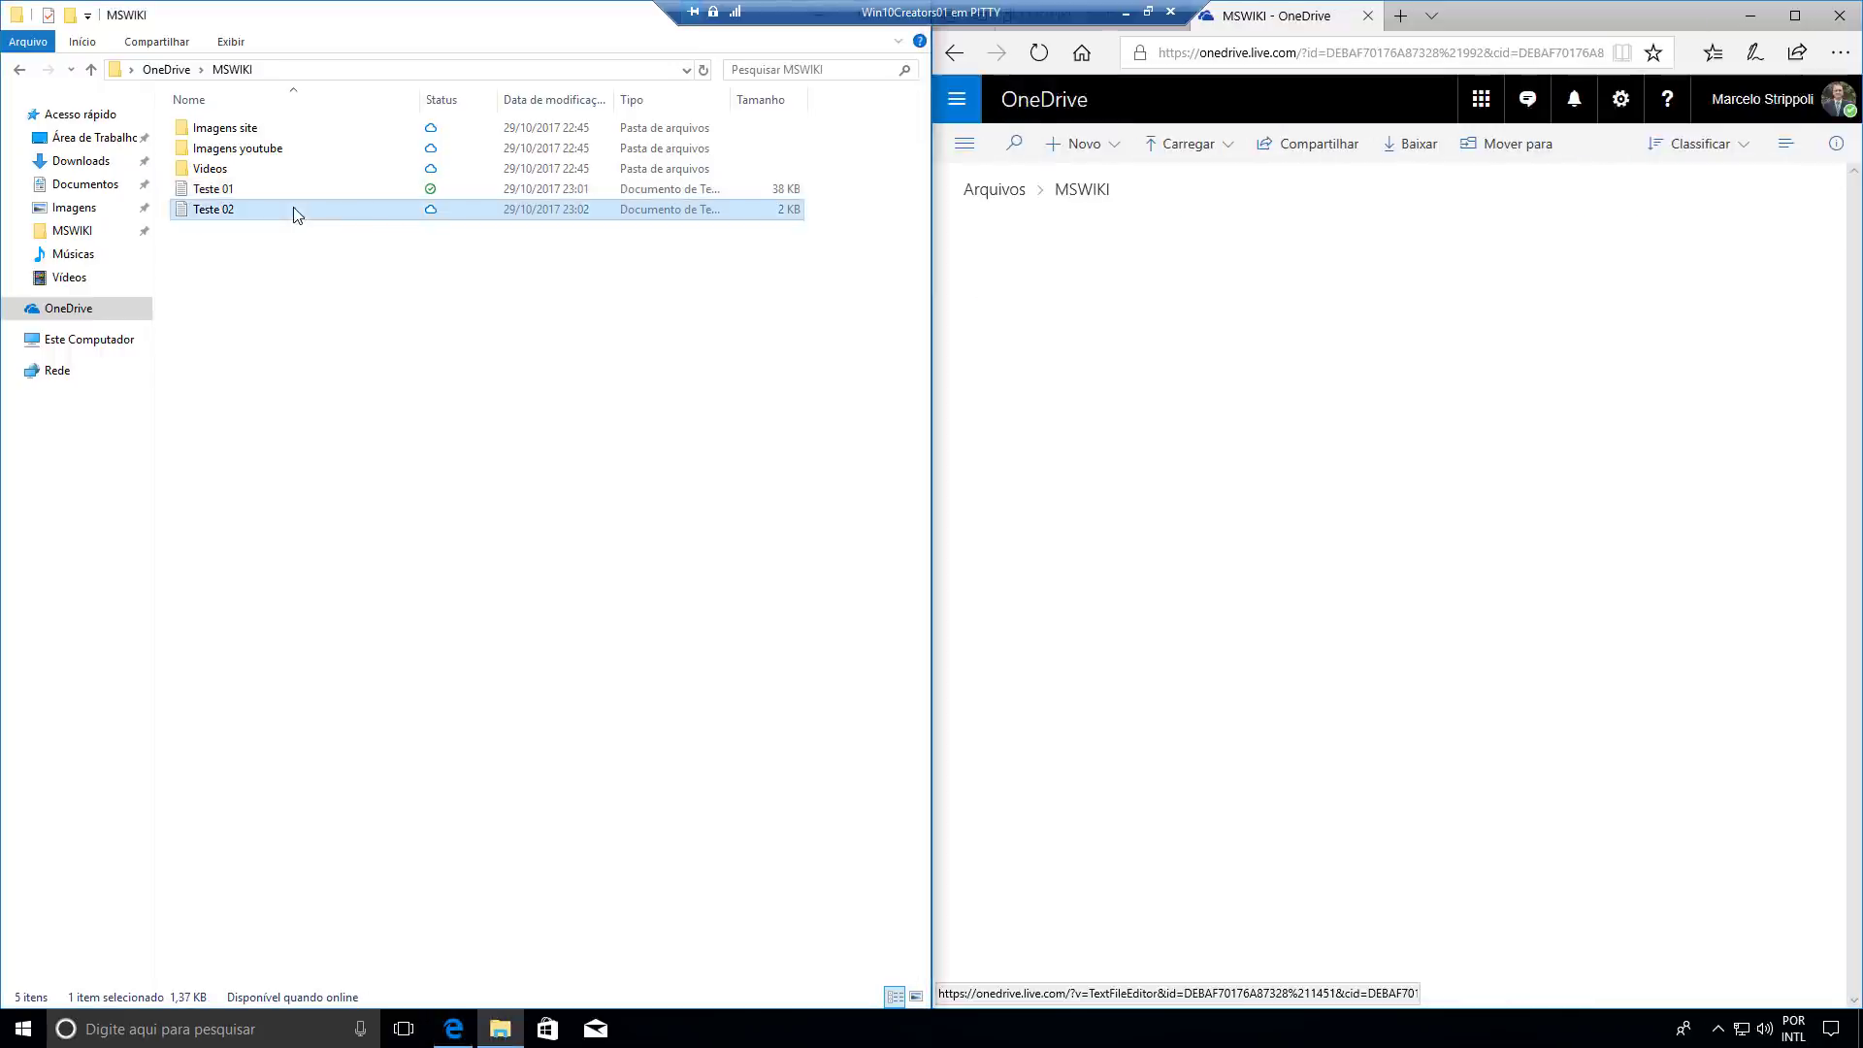
right_click(301, 215)
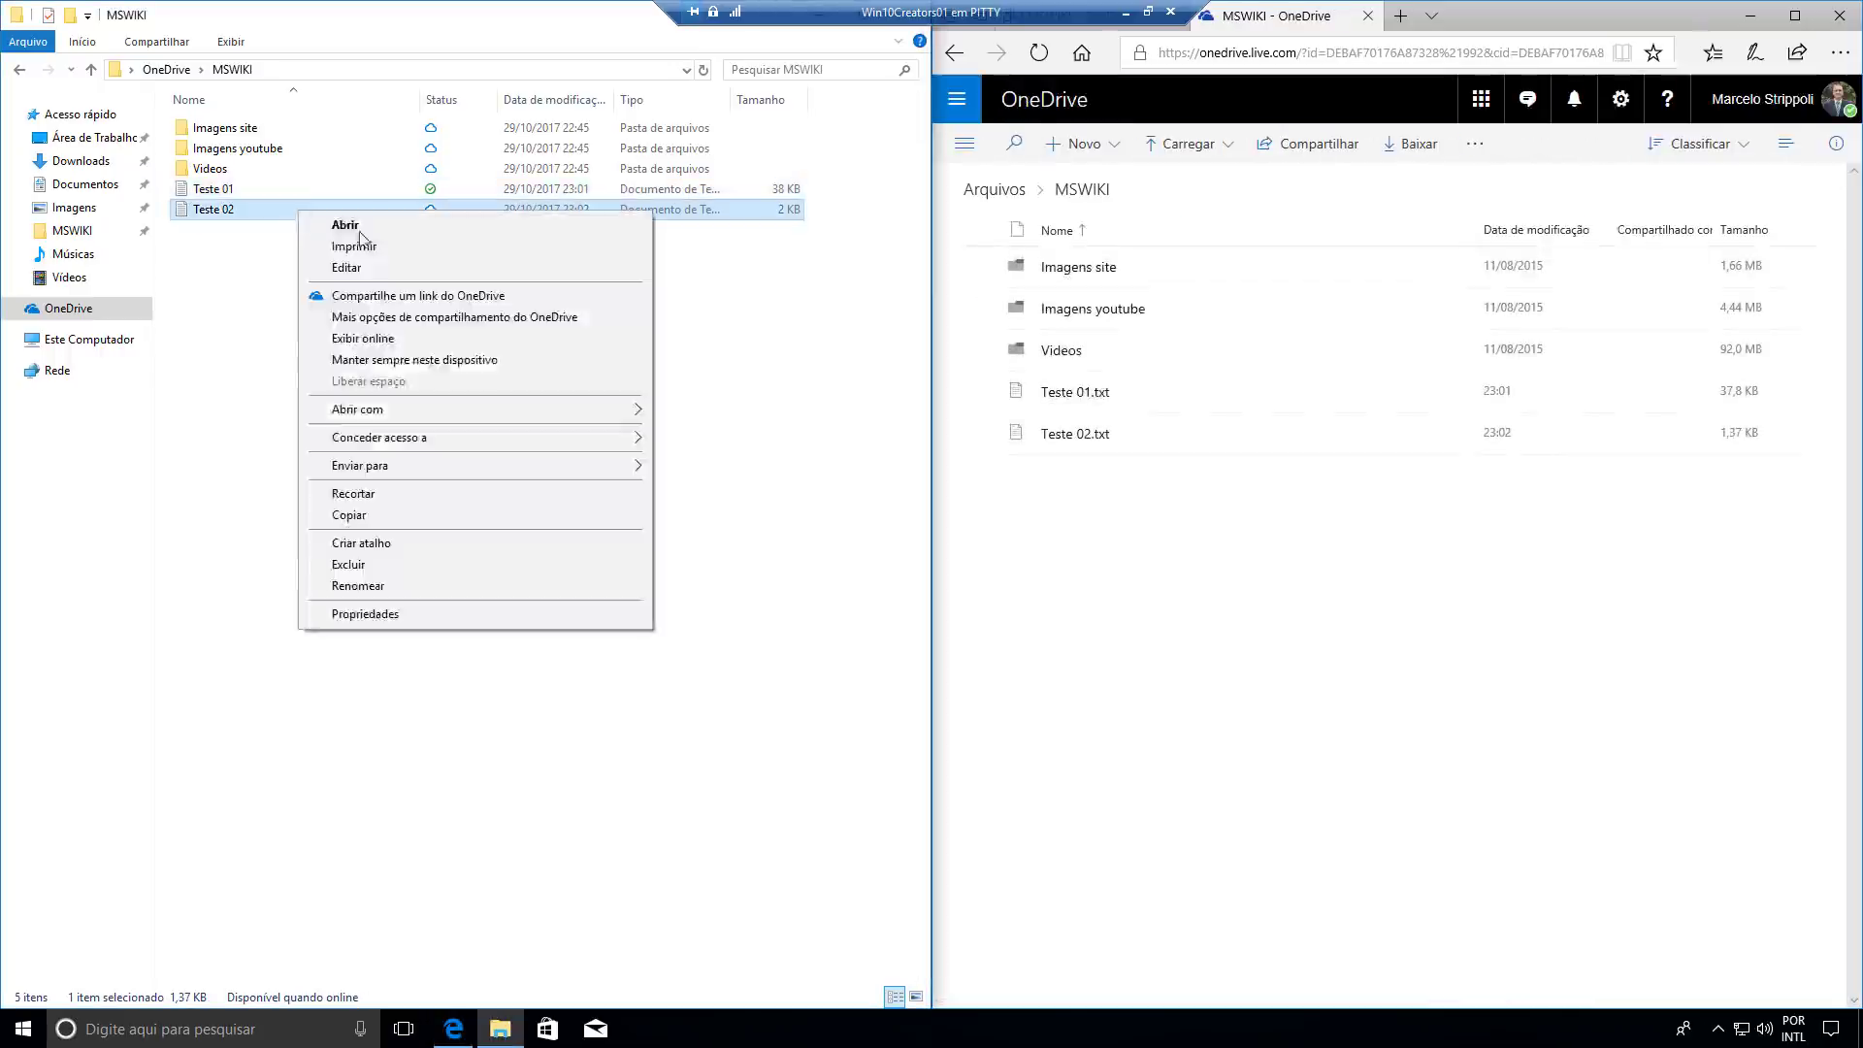
left_click(398, 621)
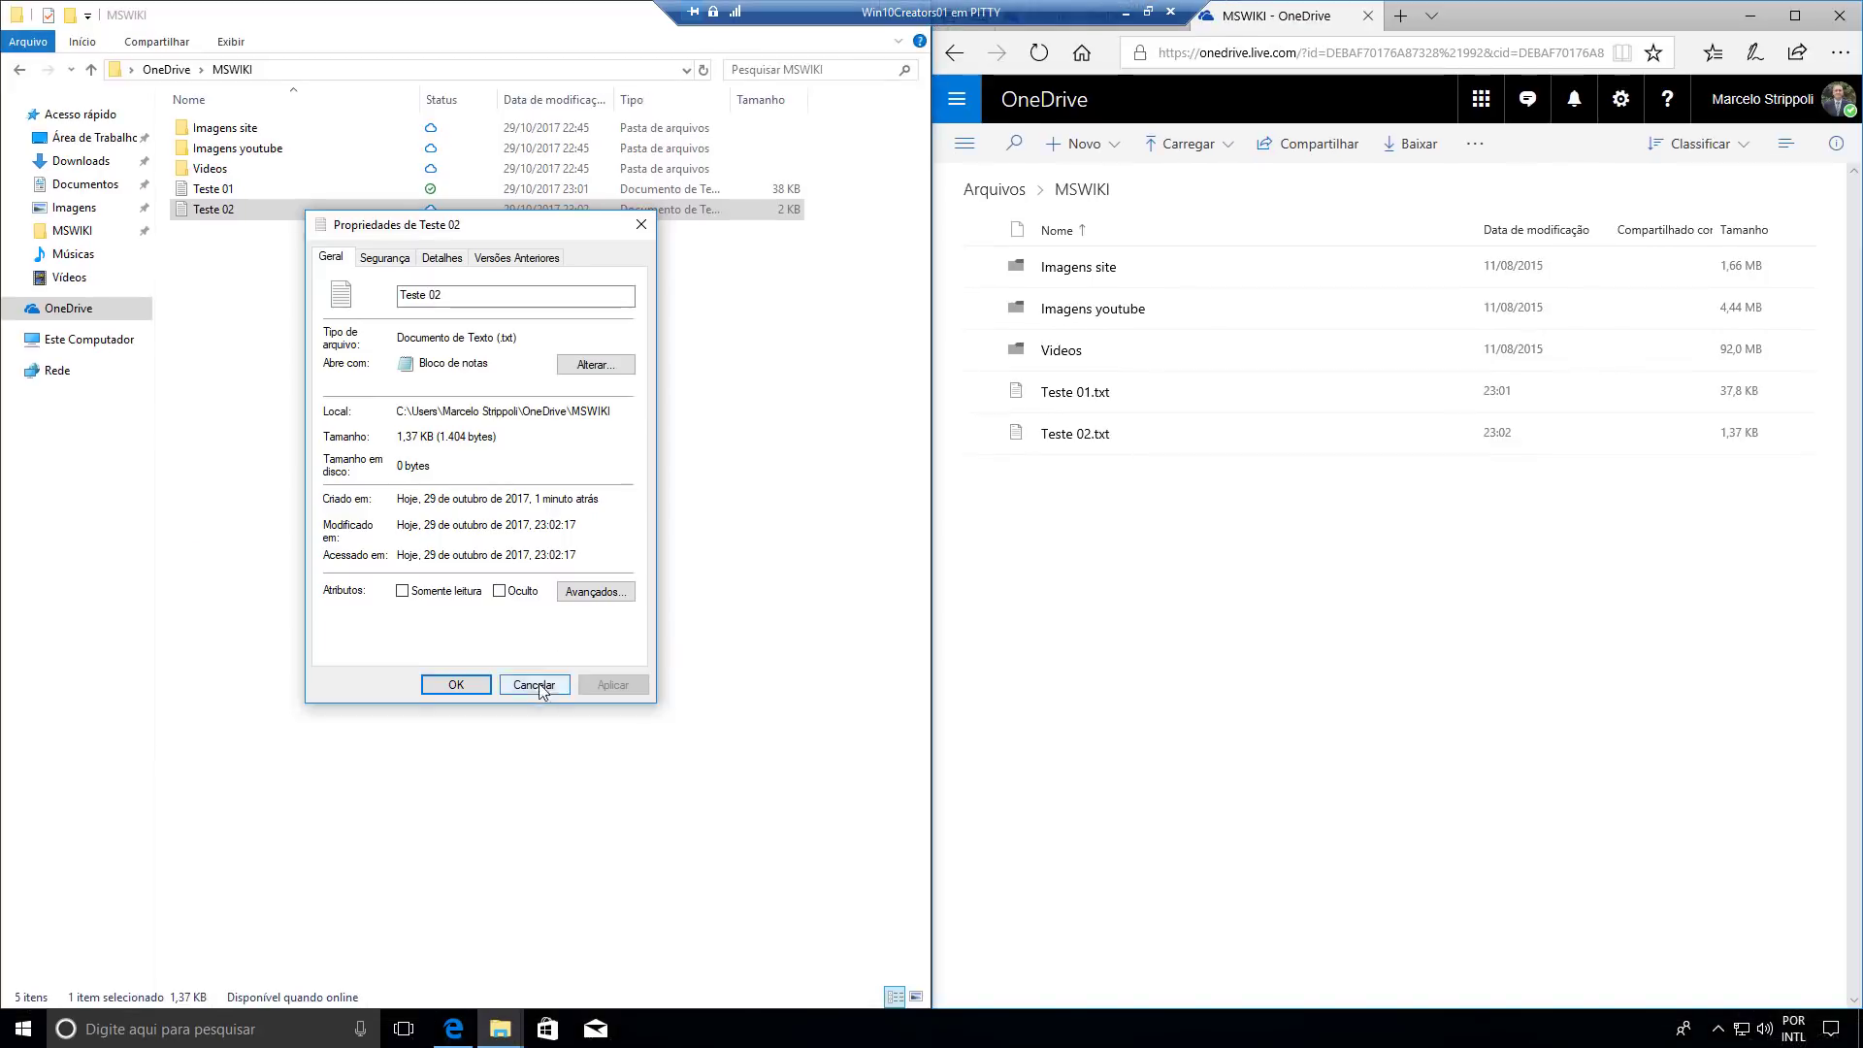
left_click(663, 893)
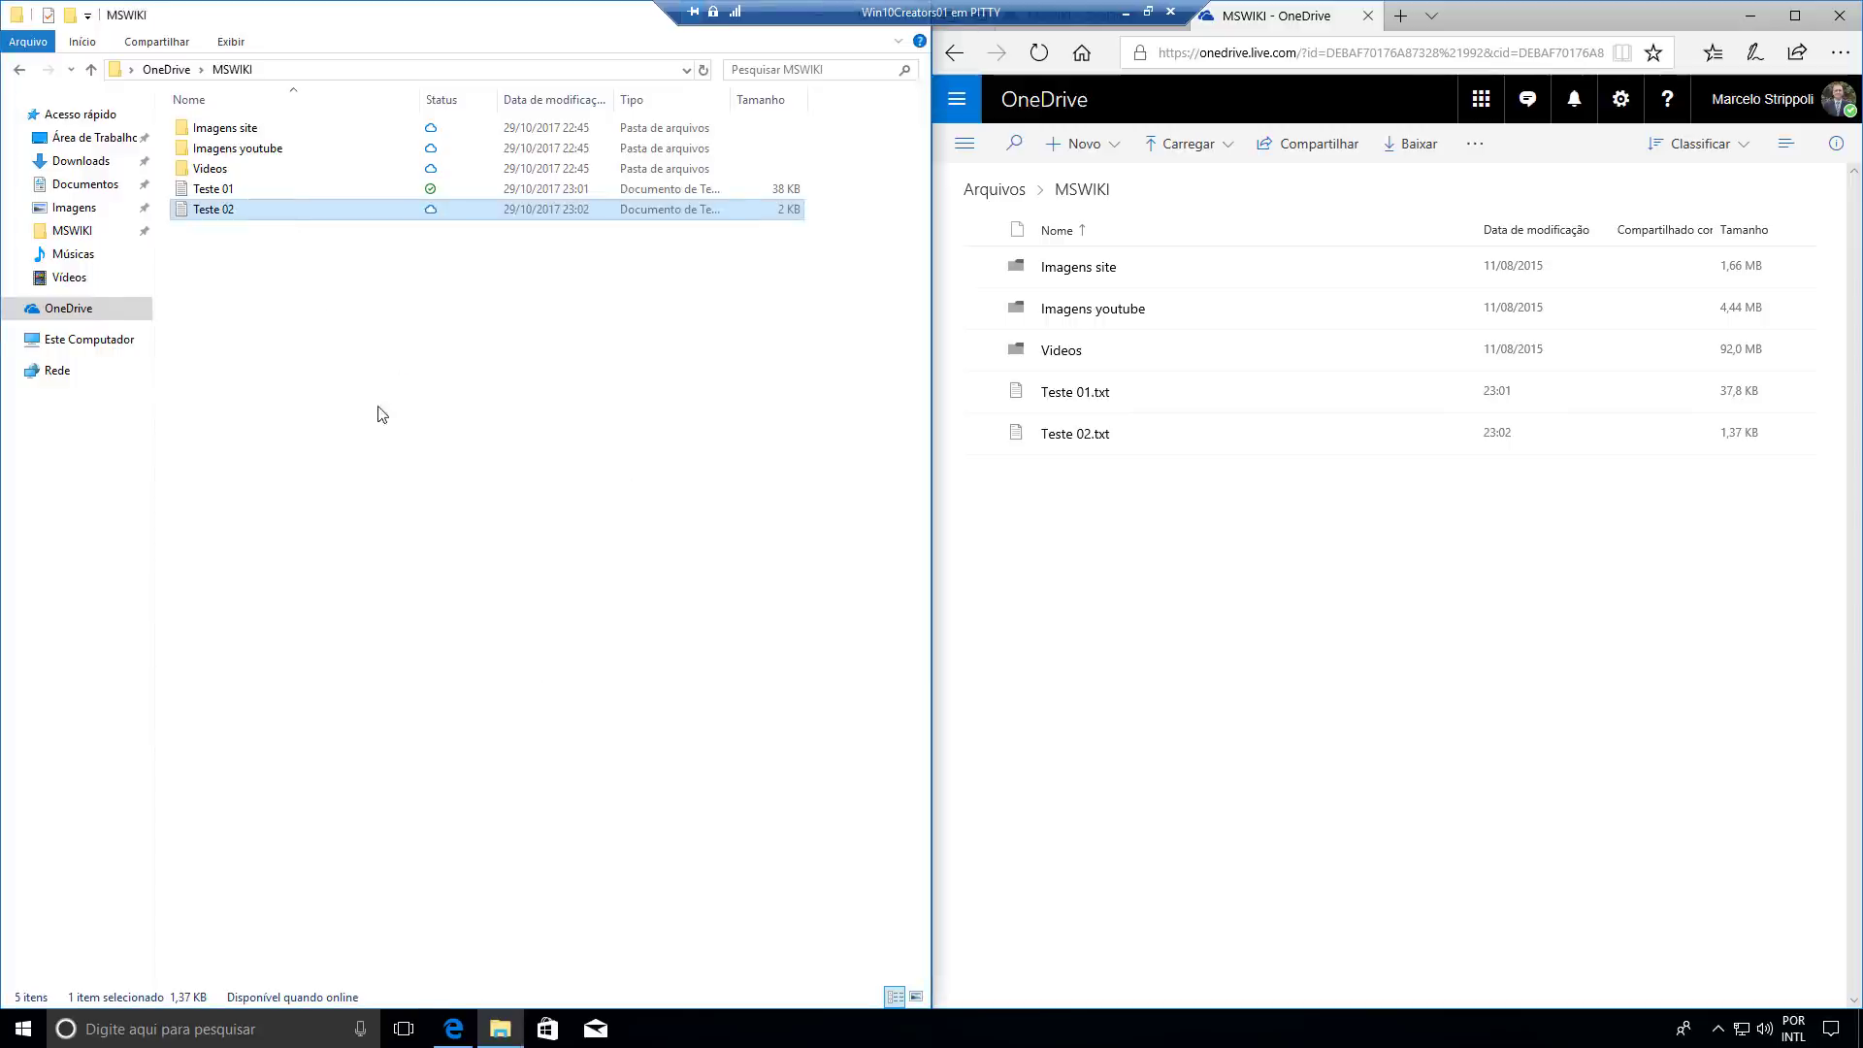
Run ncpa.cpl to open the network connections and disable the Ethernet adapter.
right_click(31, 1019)
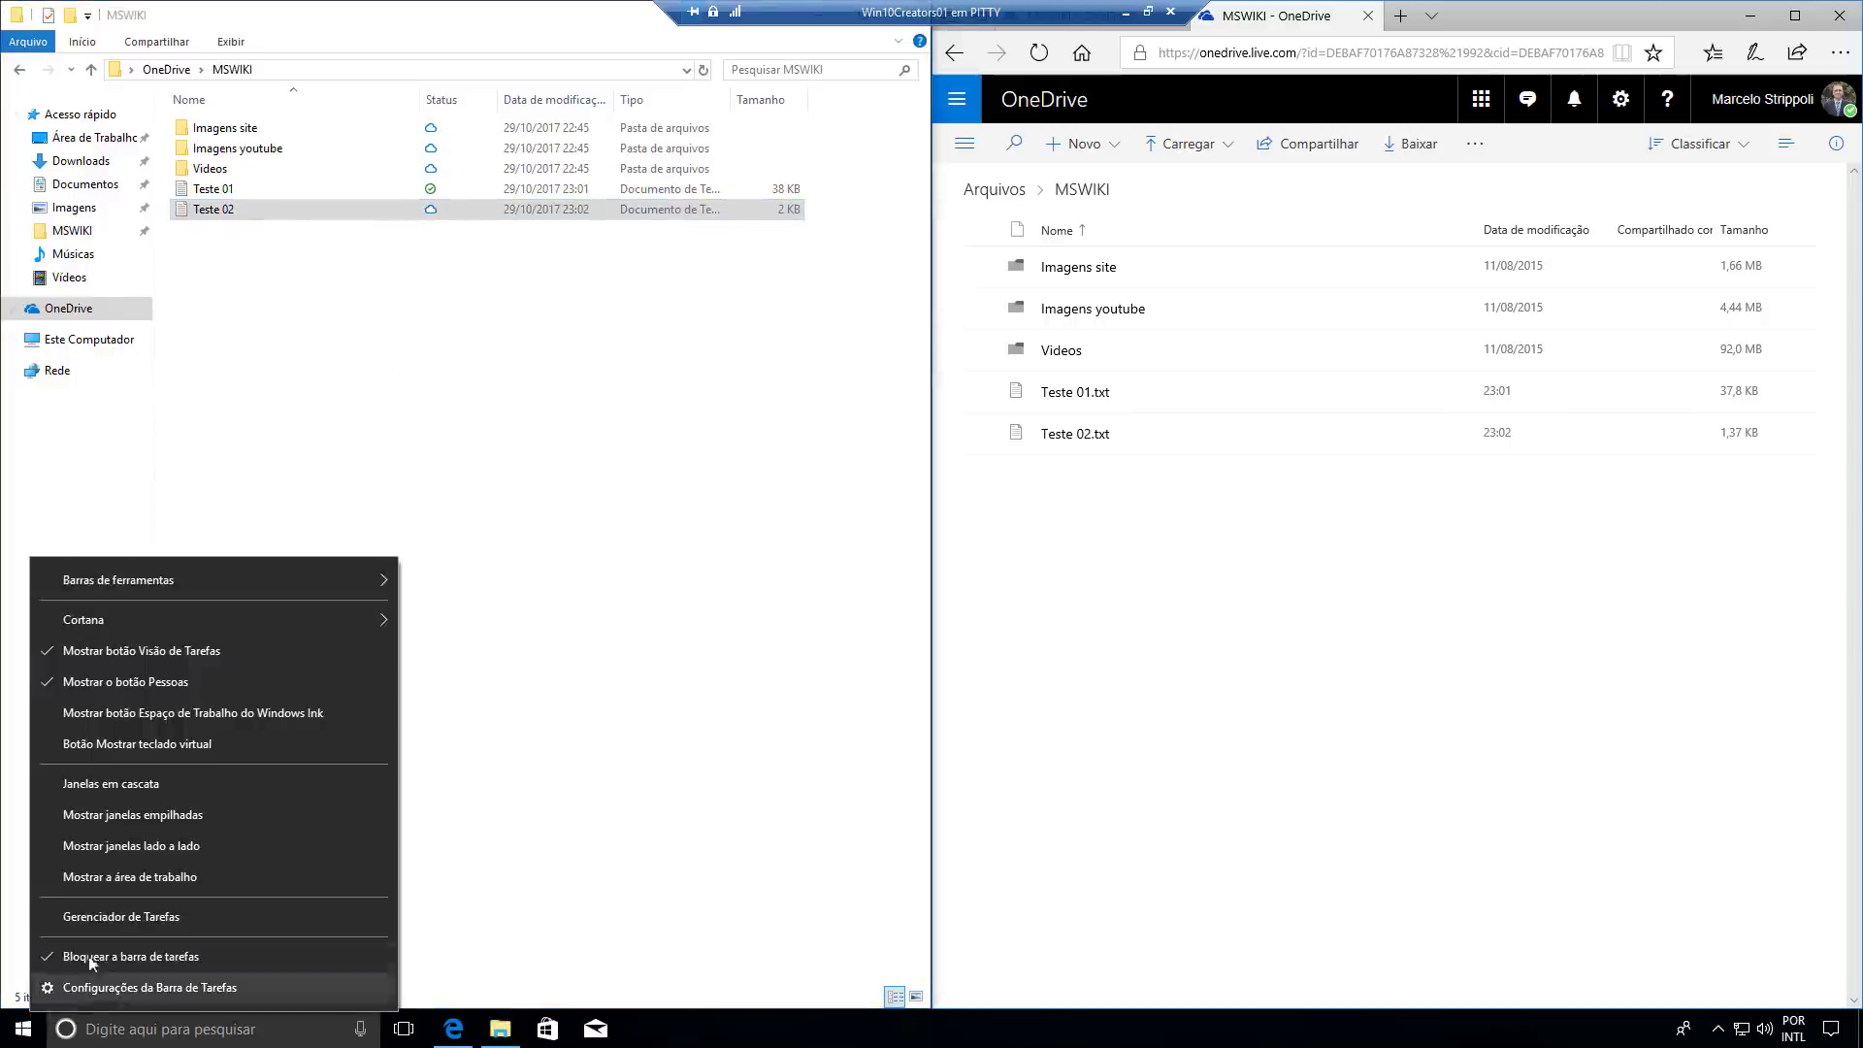
right_click(28, 1035)
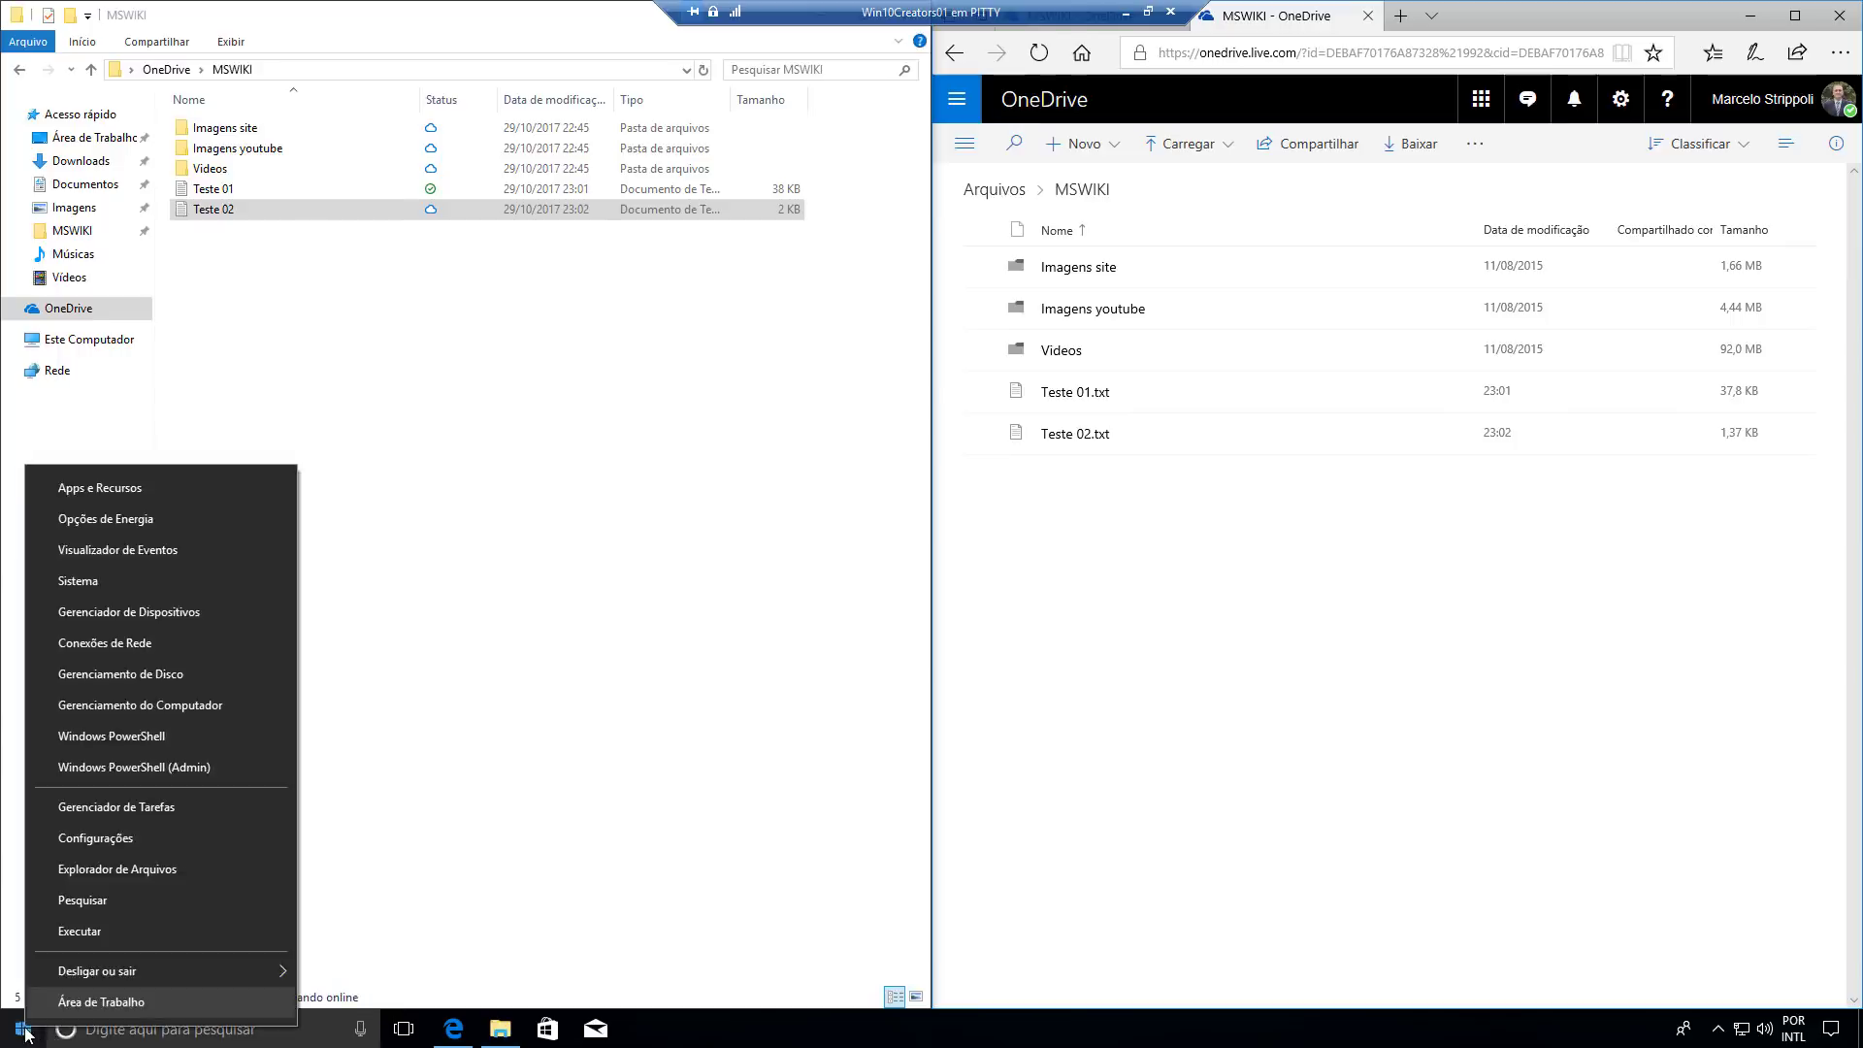
left_click(80, 934)
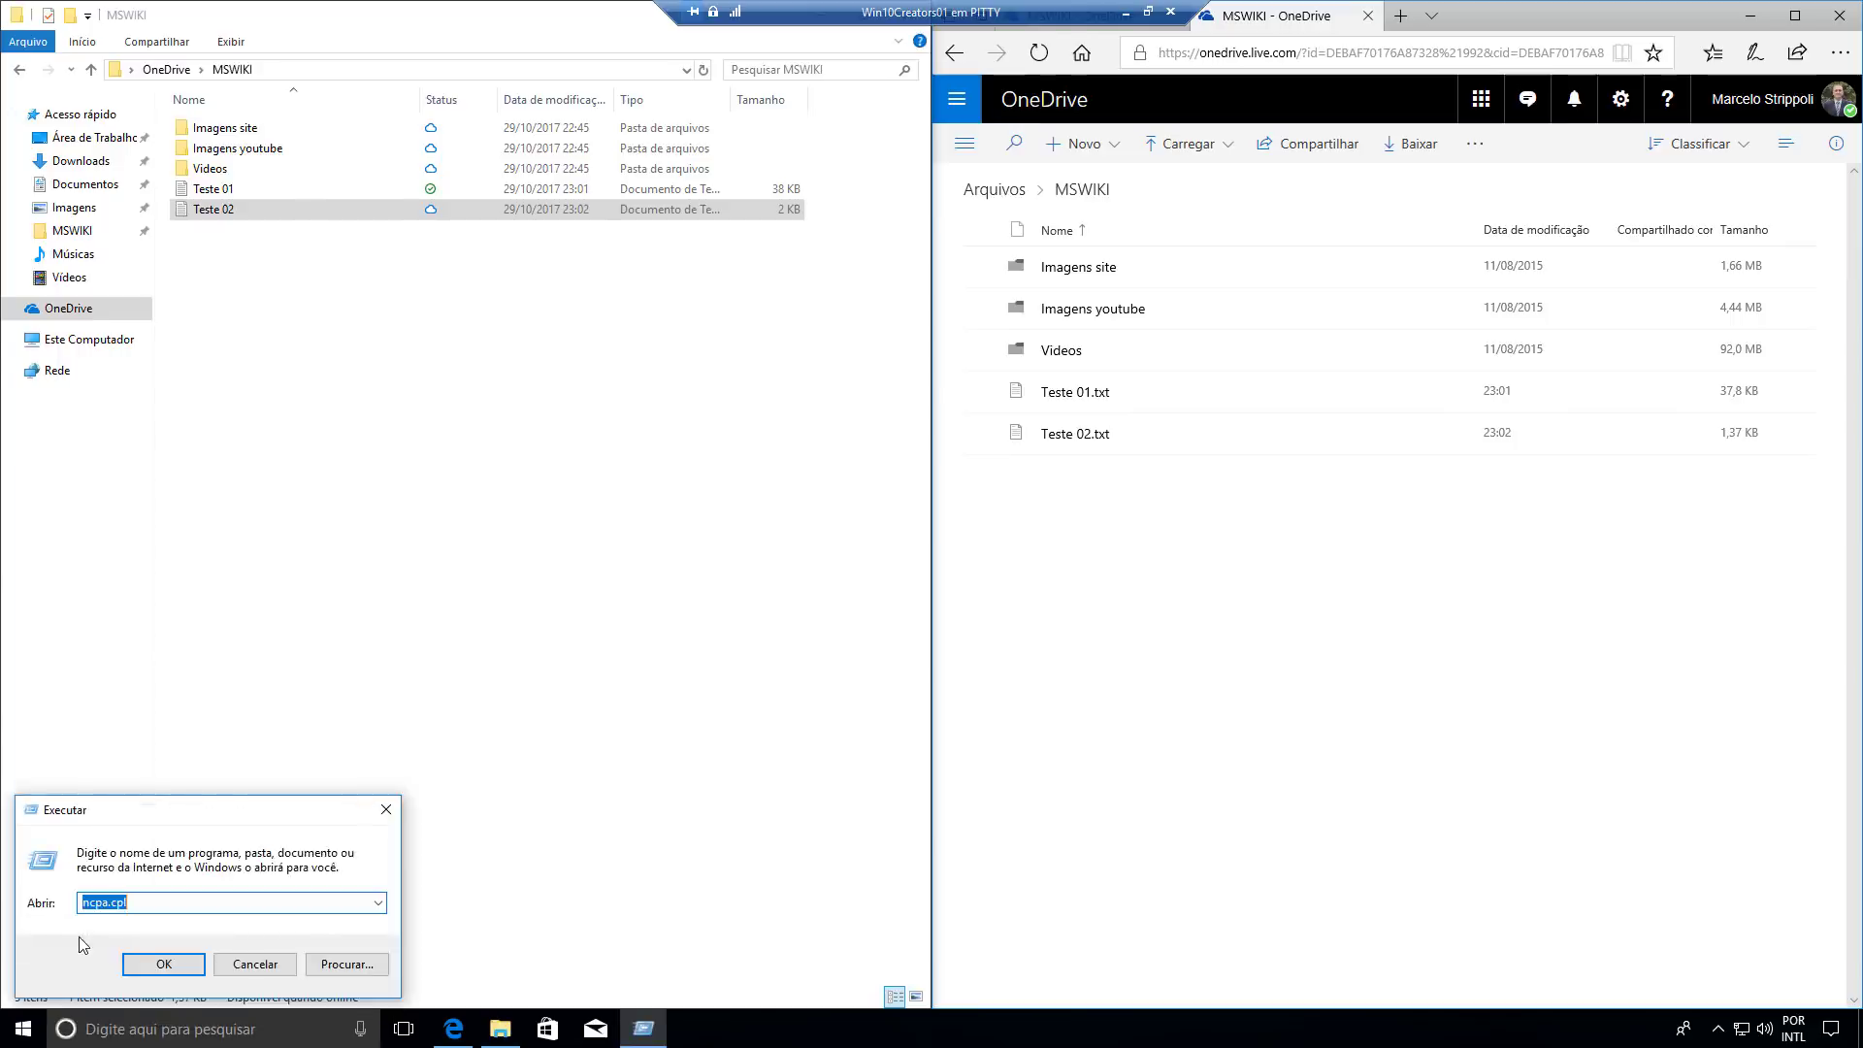
key("Return")
left_click_drag(878, 260, 886, 381)
left_click(585, 475)
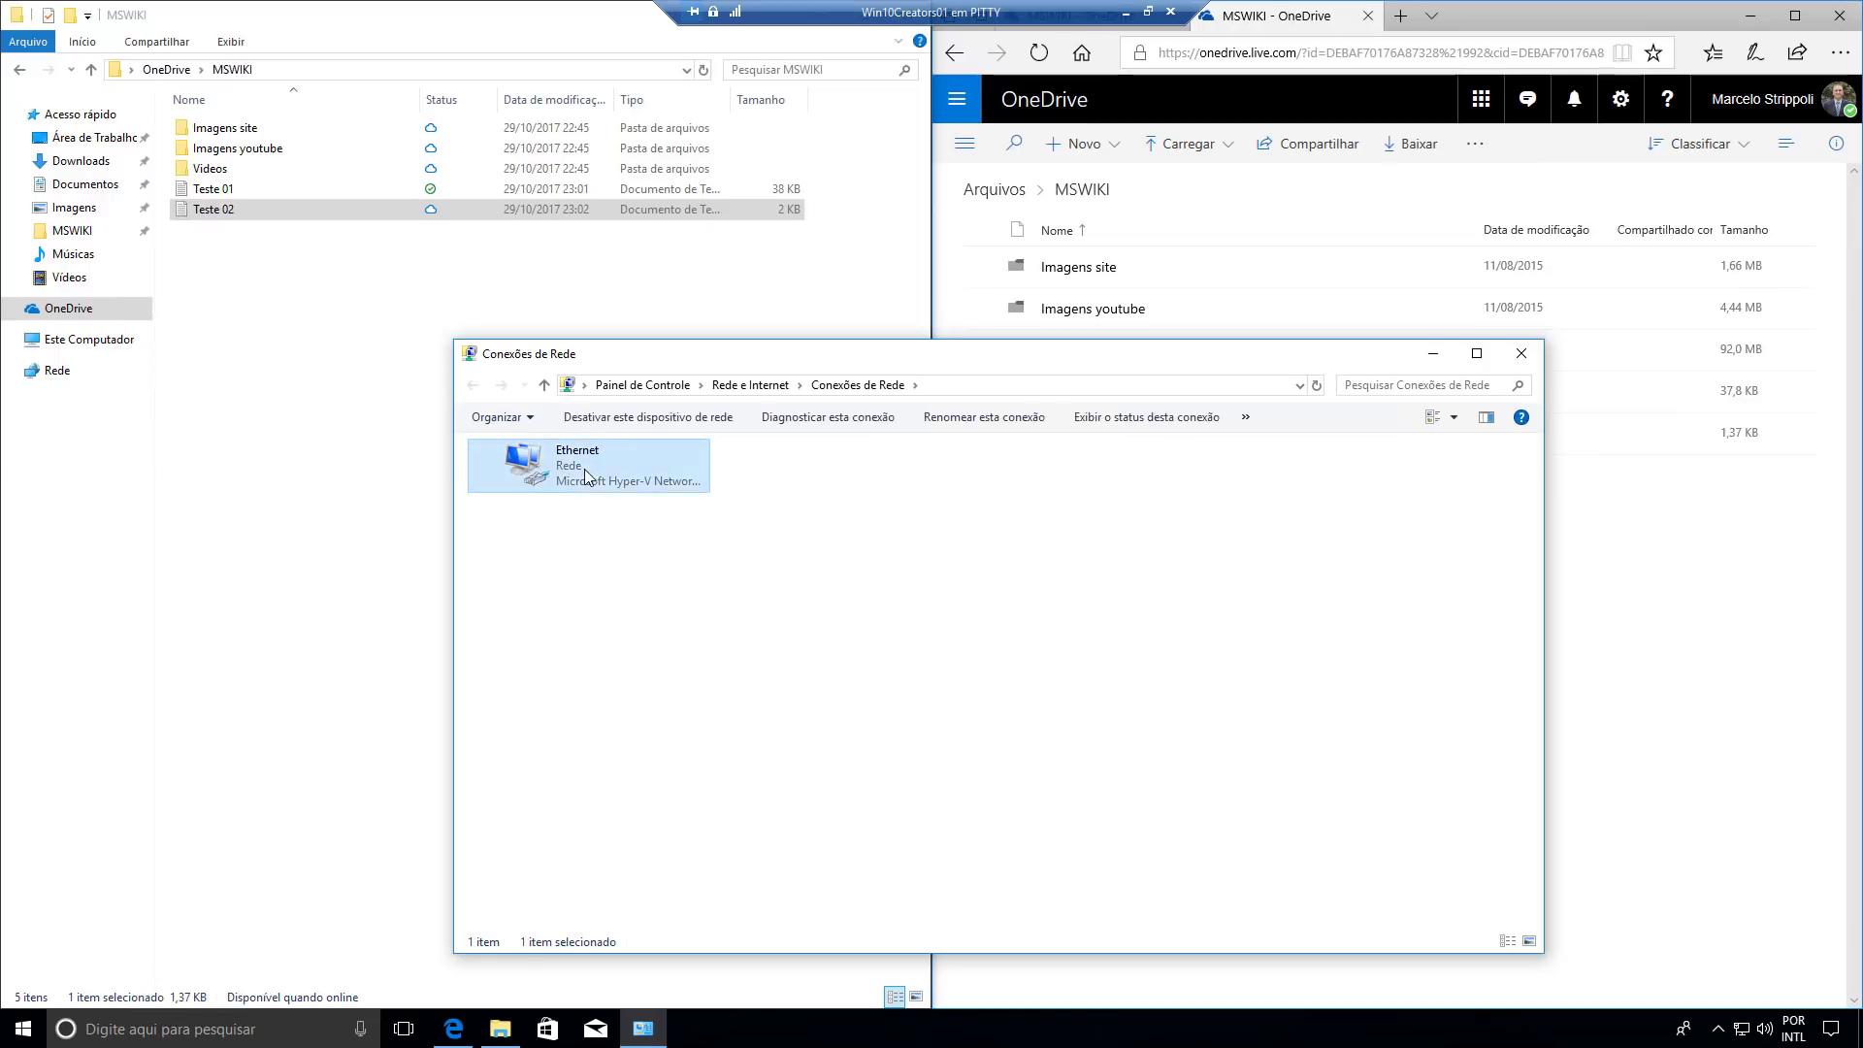
right_click(585, 475)
left_click(636, 483)
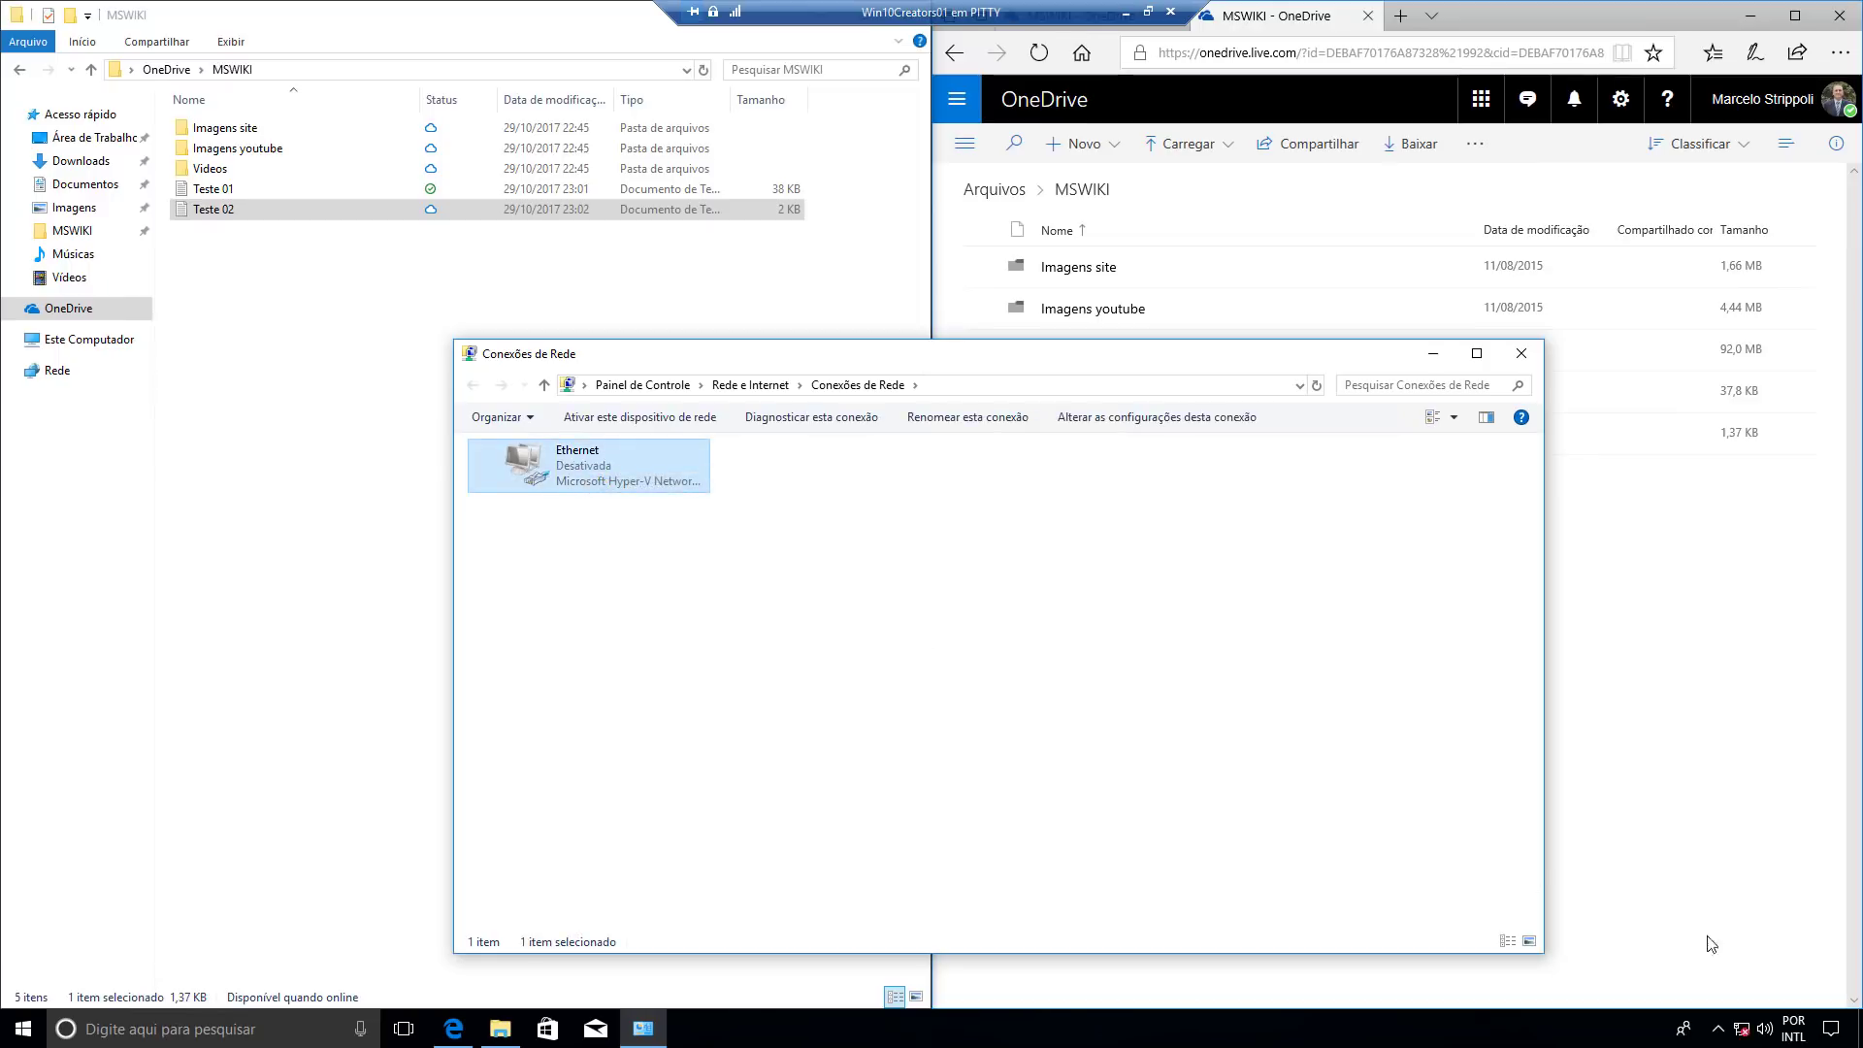
mouse_move(1744, 1041)
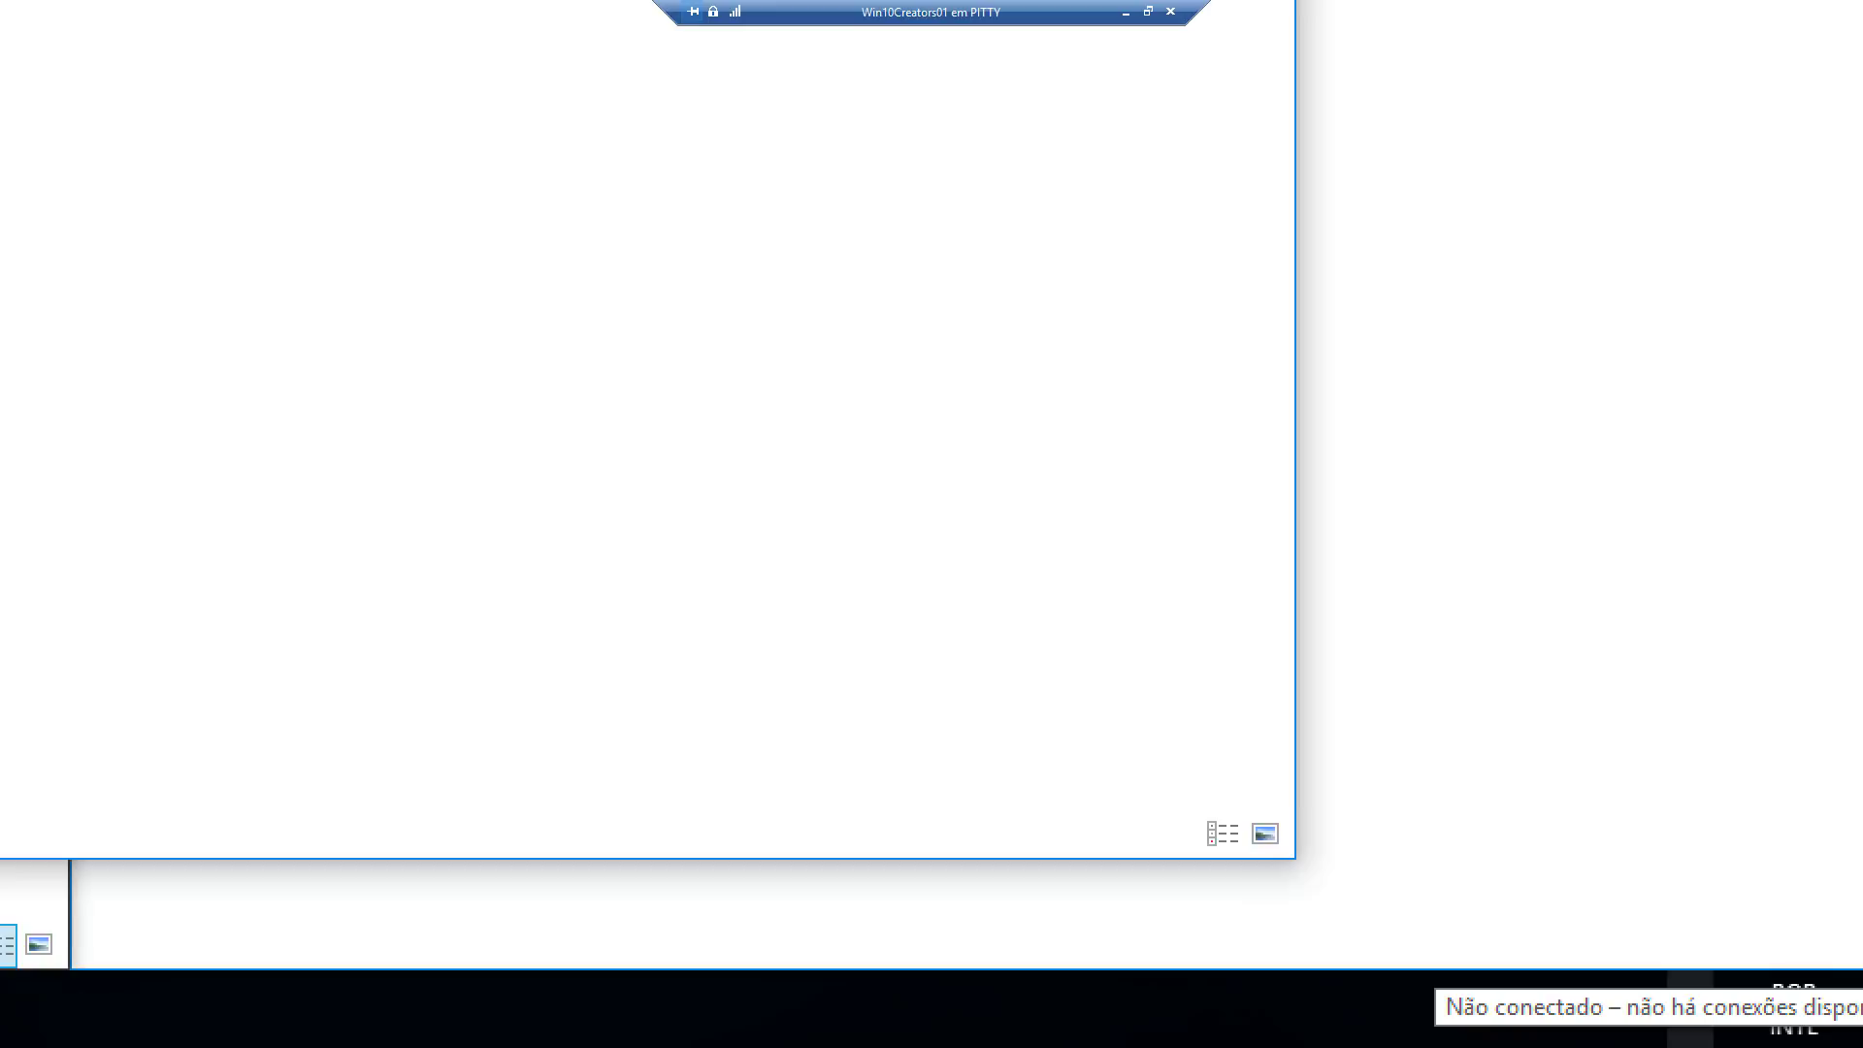
left_click(805, 628)
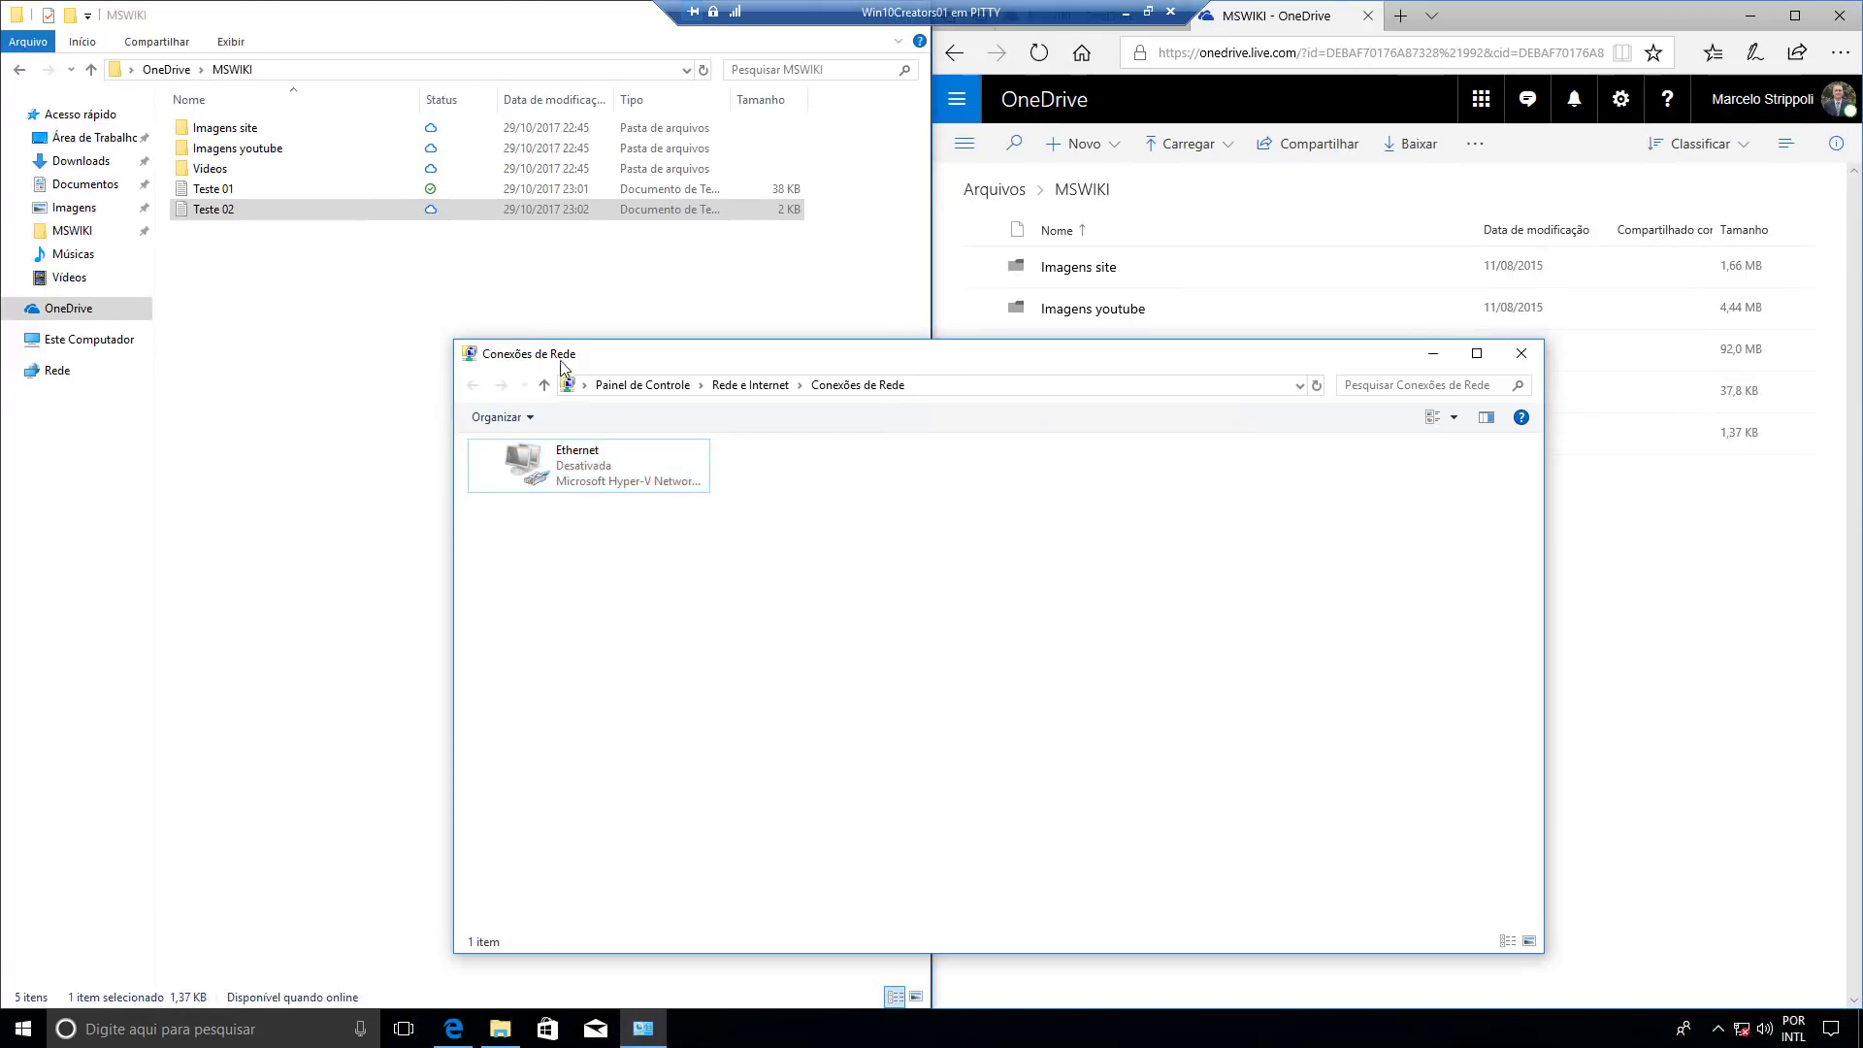
Test offline access by opening Teste 01 and then Teste 02 from the local MSWIKI folder, without scheduling a download.
left_click(359, 291)
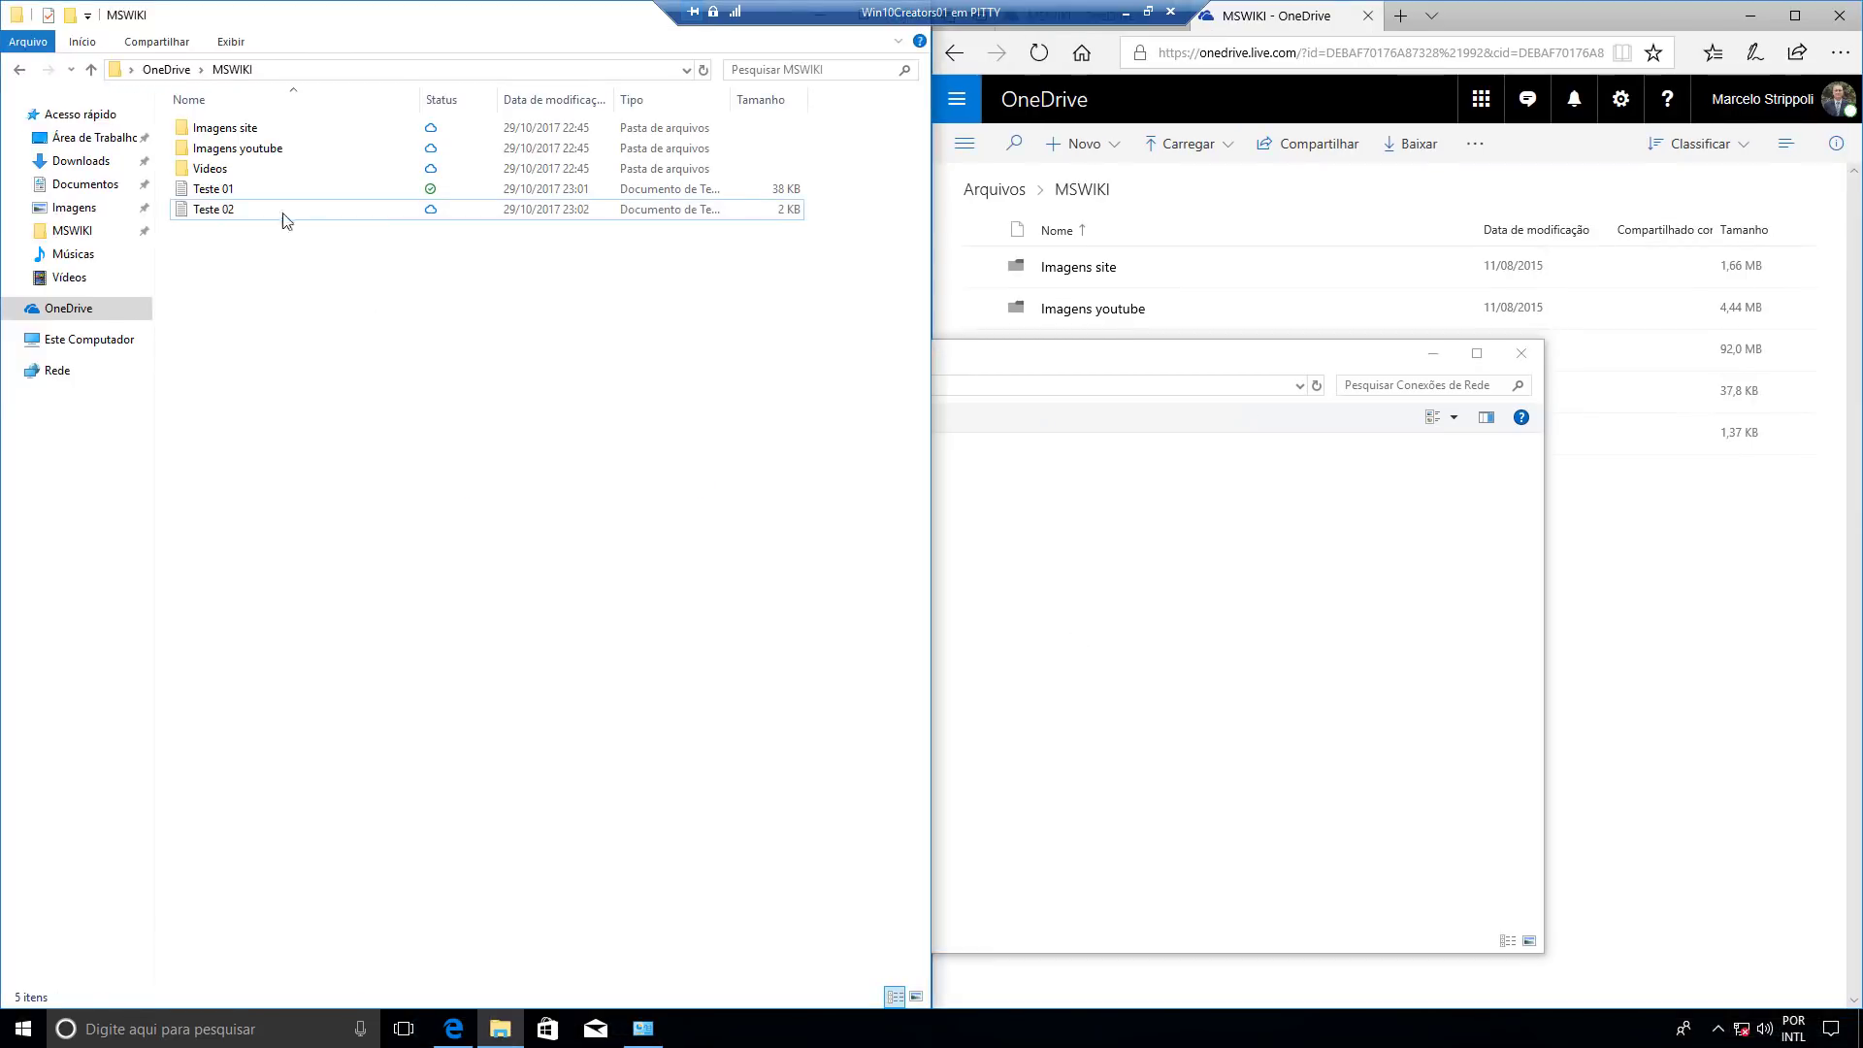
left_click(231, 189)
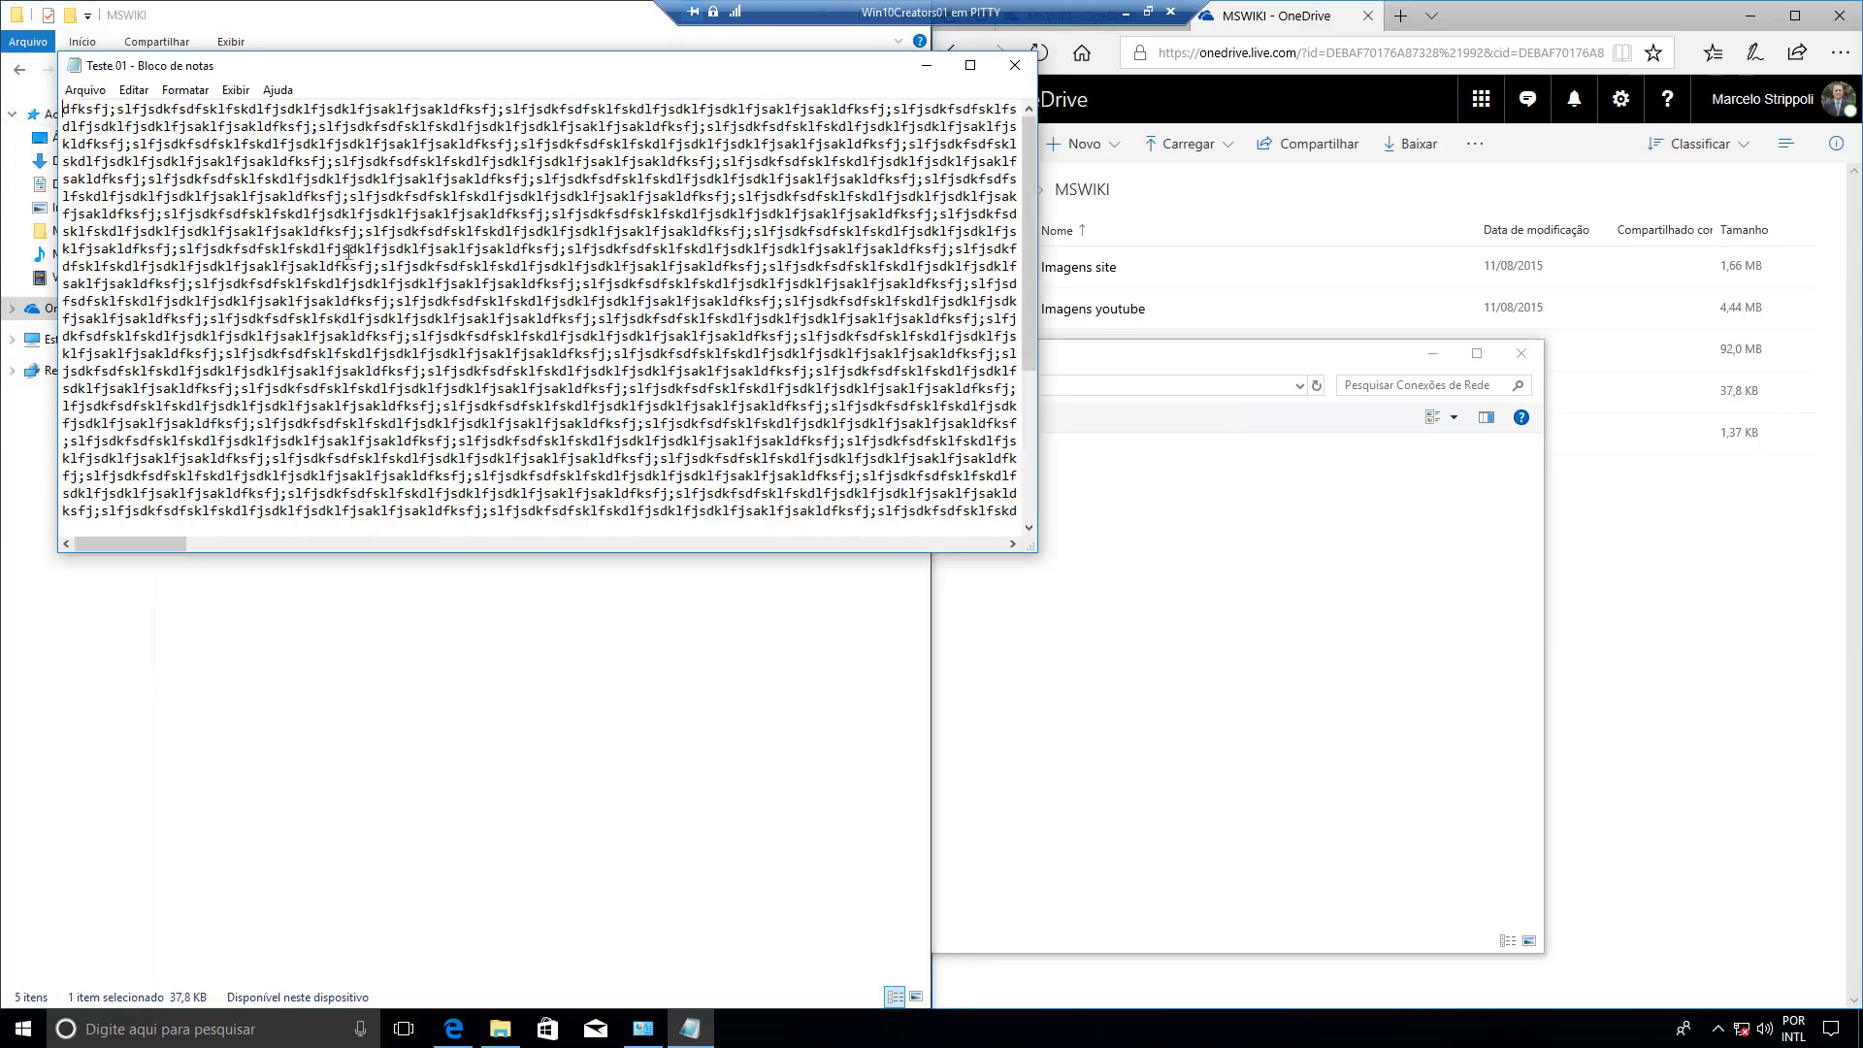
left_click(1016, 65)
double_click(216, 210)
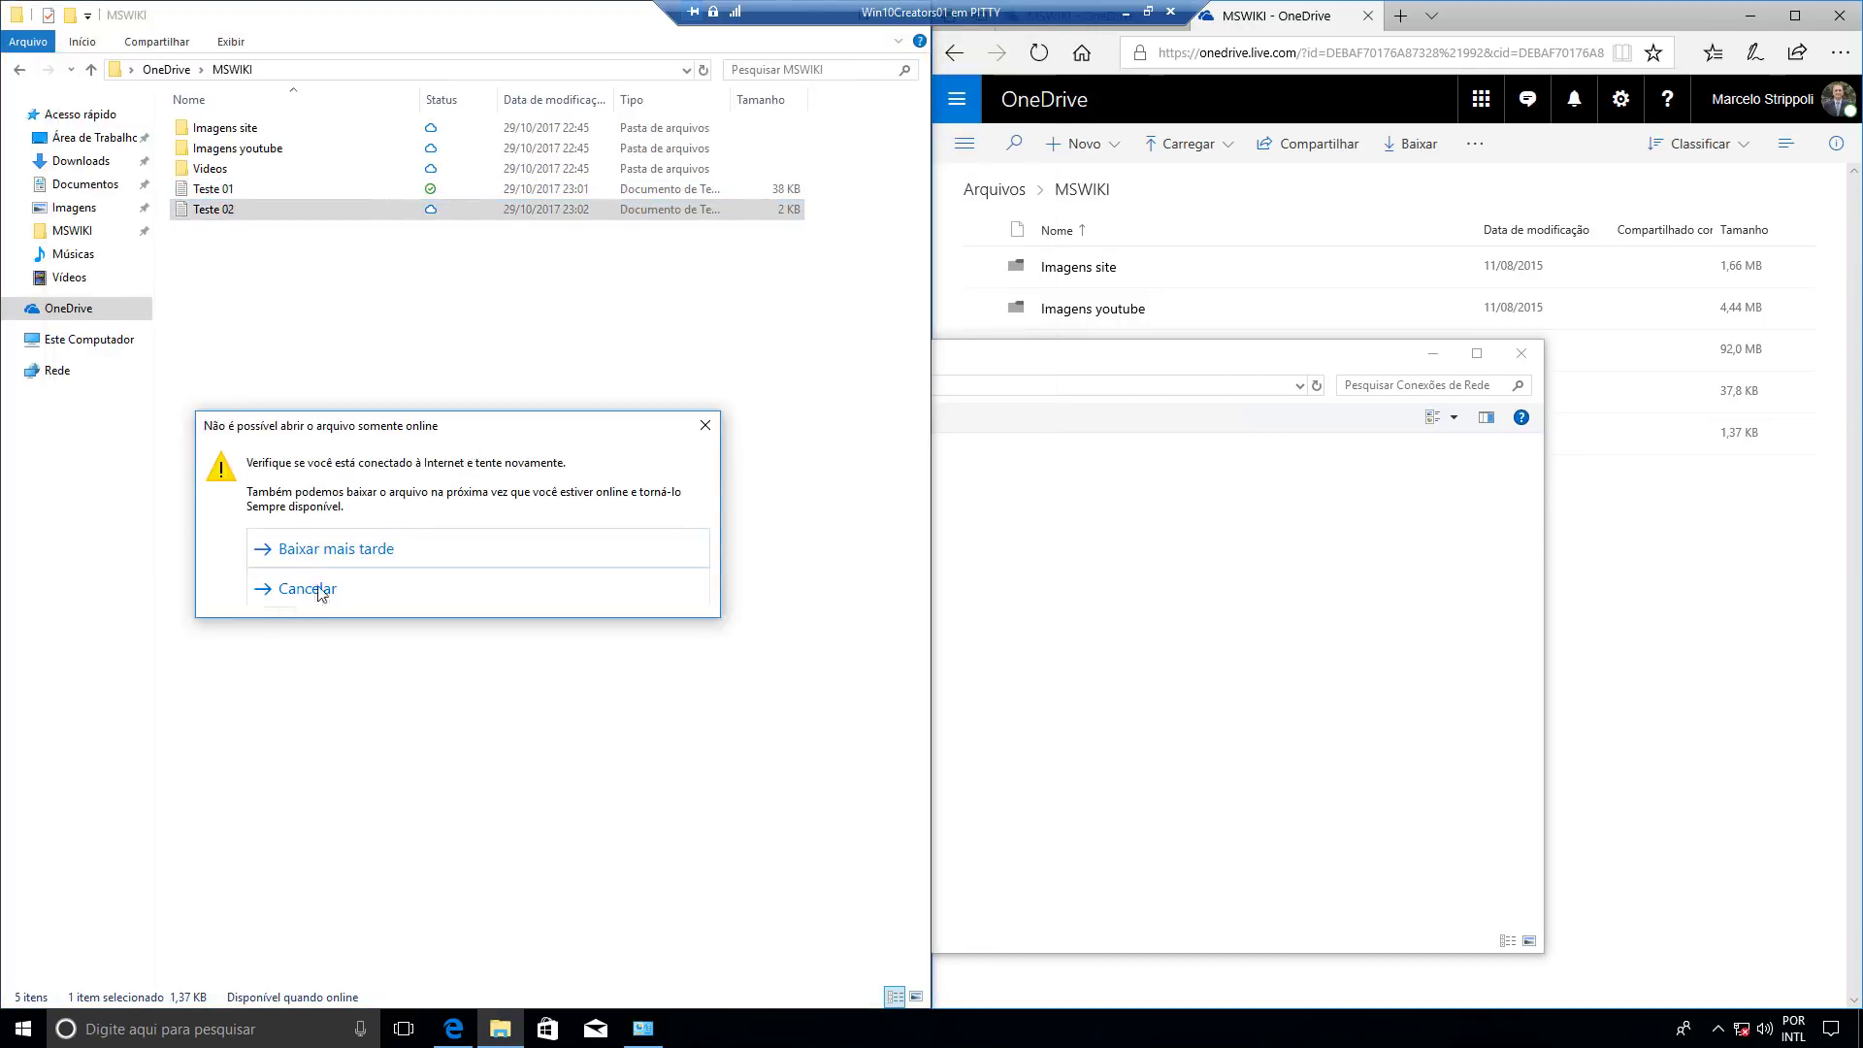
left_click(705, 427)
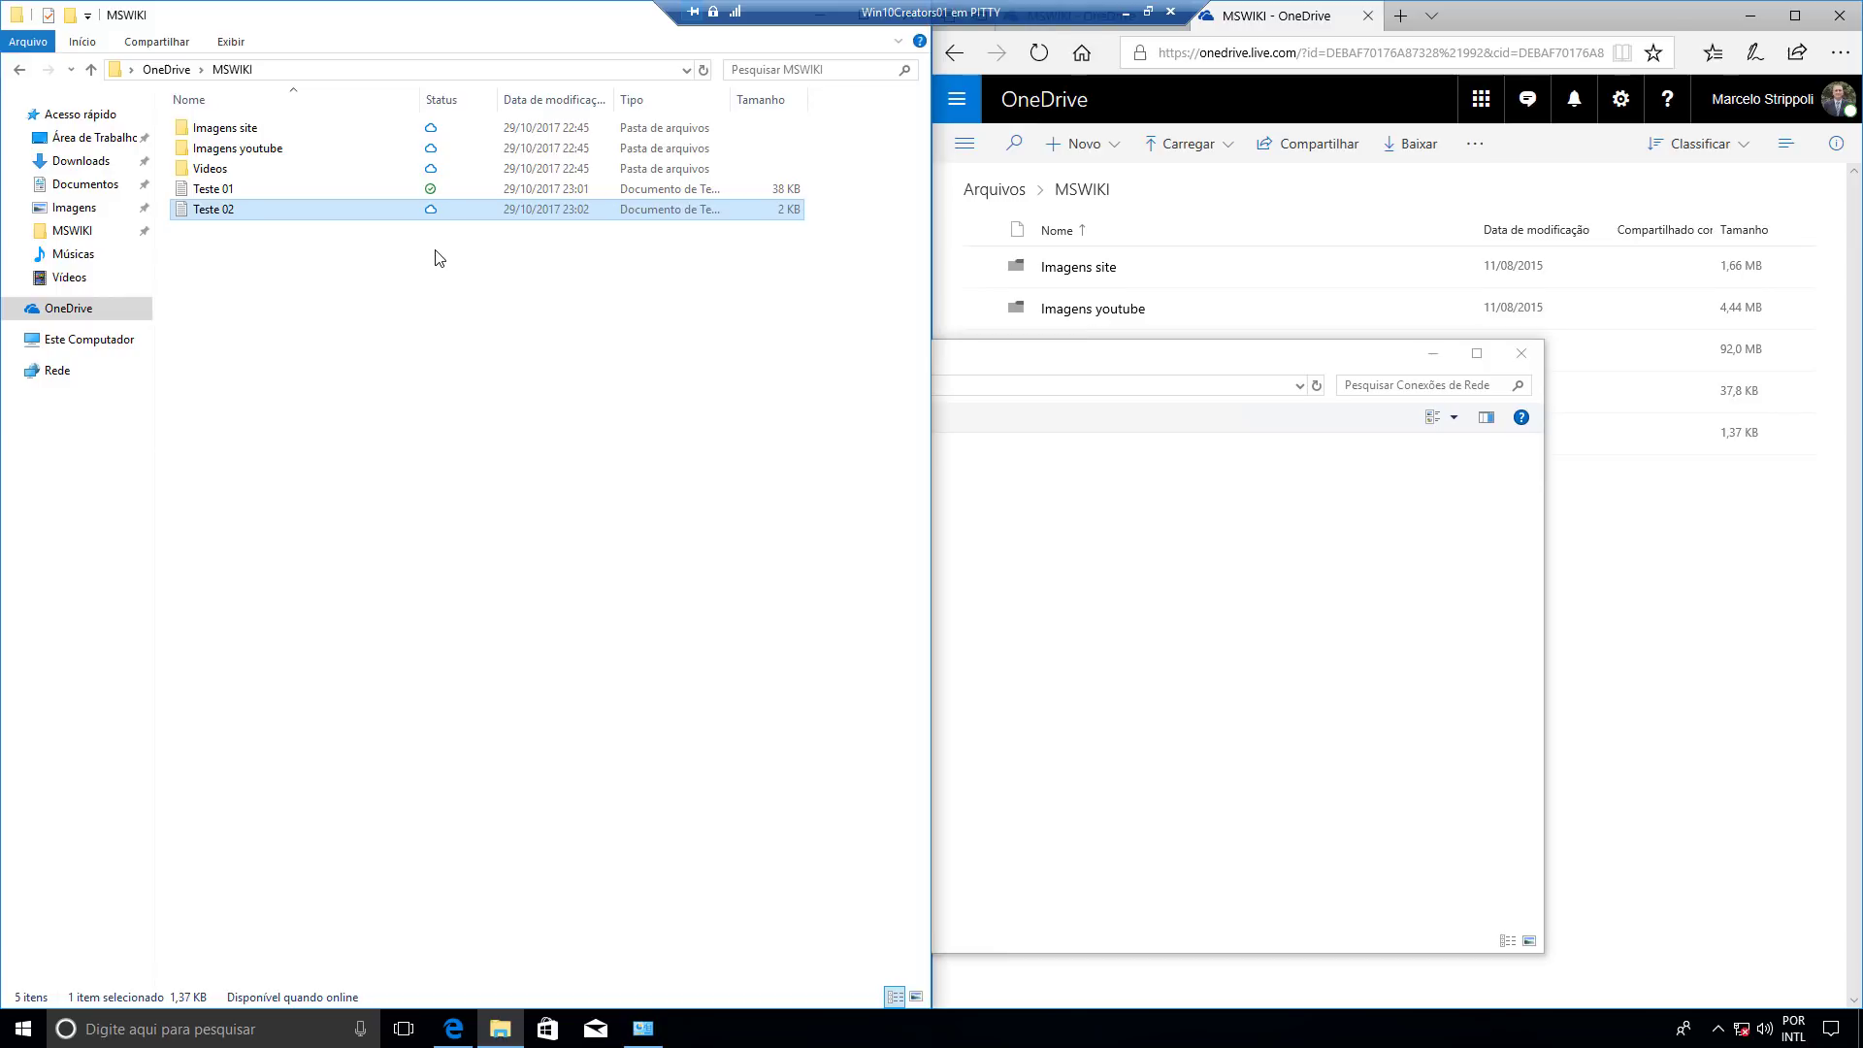
Re-enable the Ethernet adapter and close the network connections window.
left_click(615, 483)
right_click(618, 480)
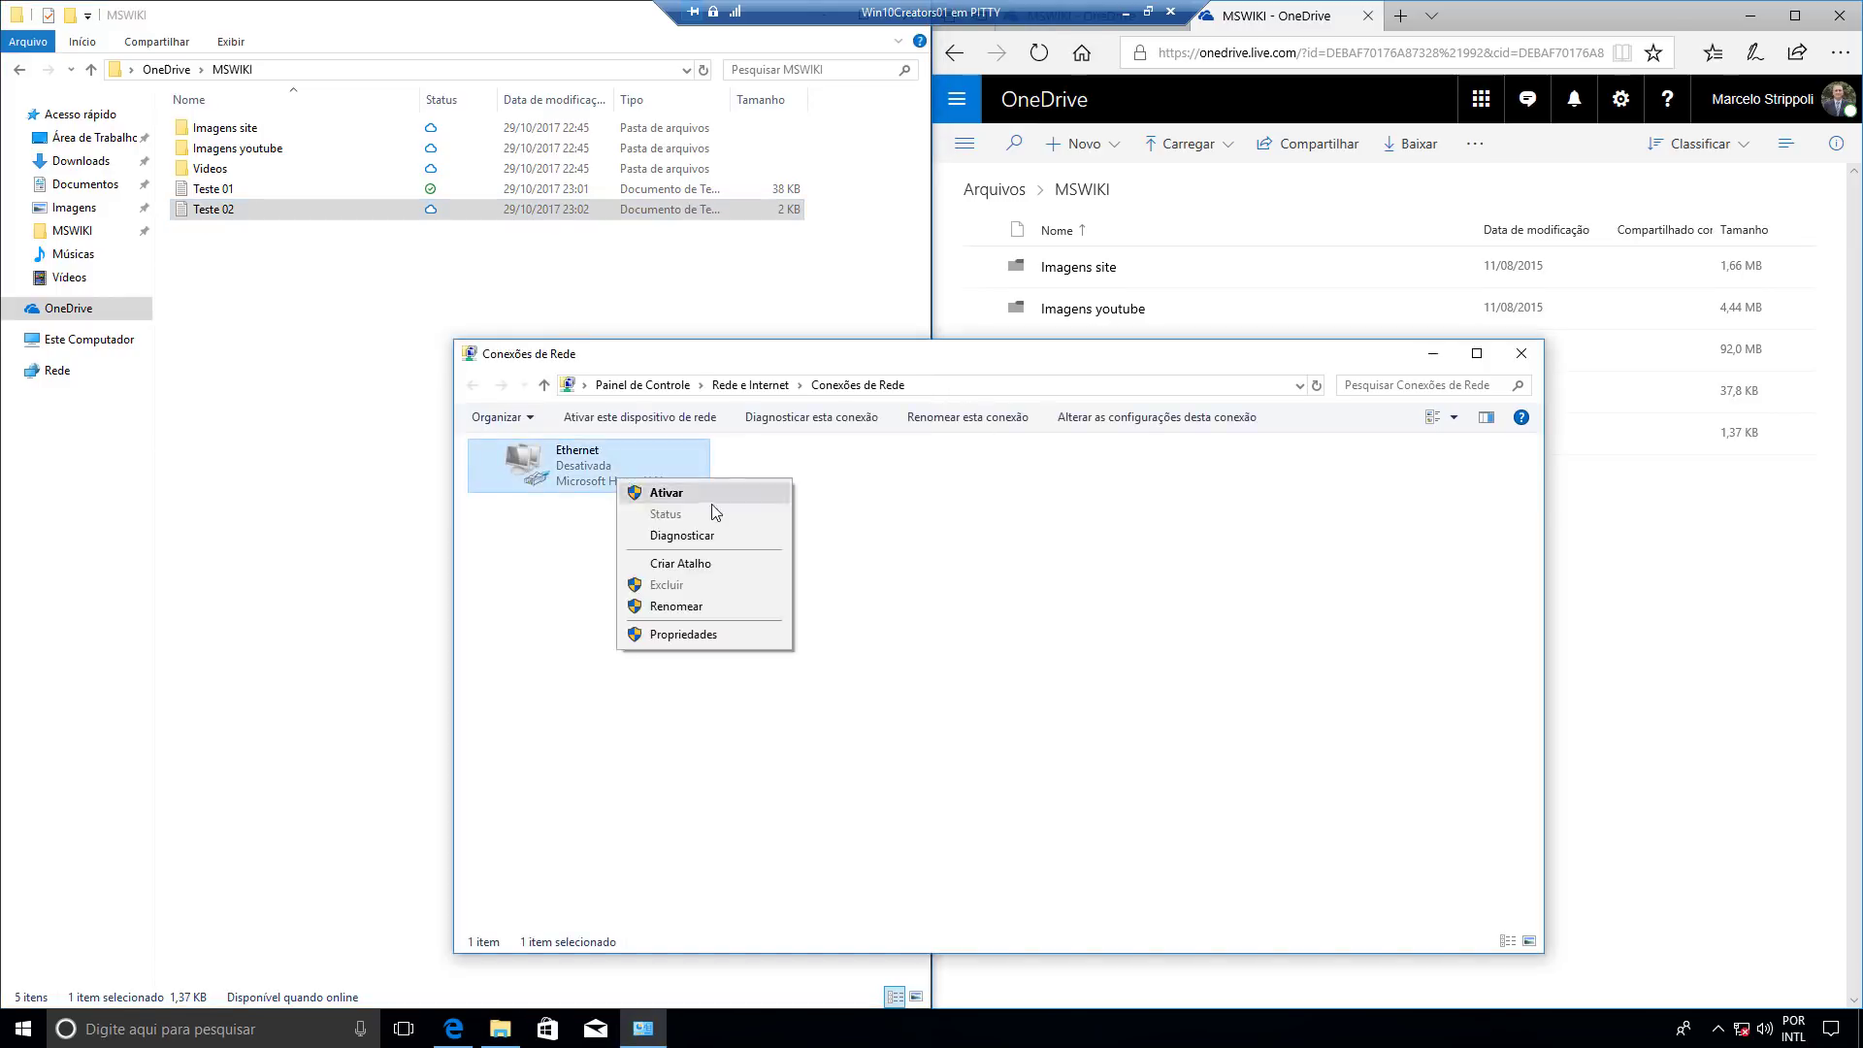
left_click(694, 493)
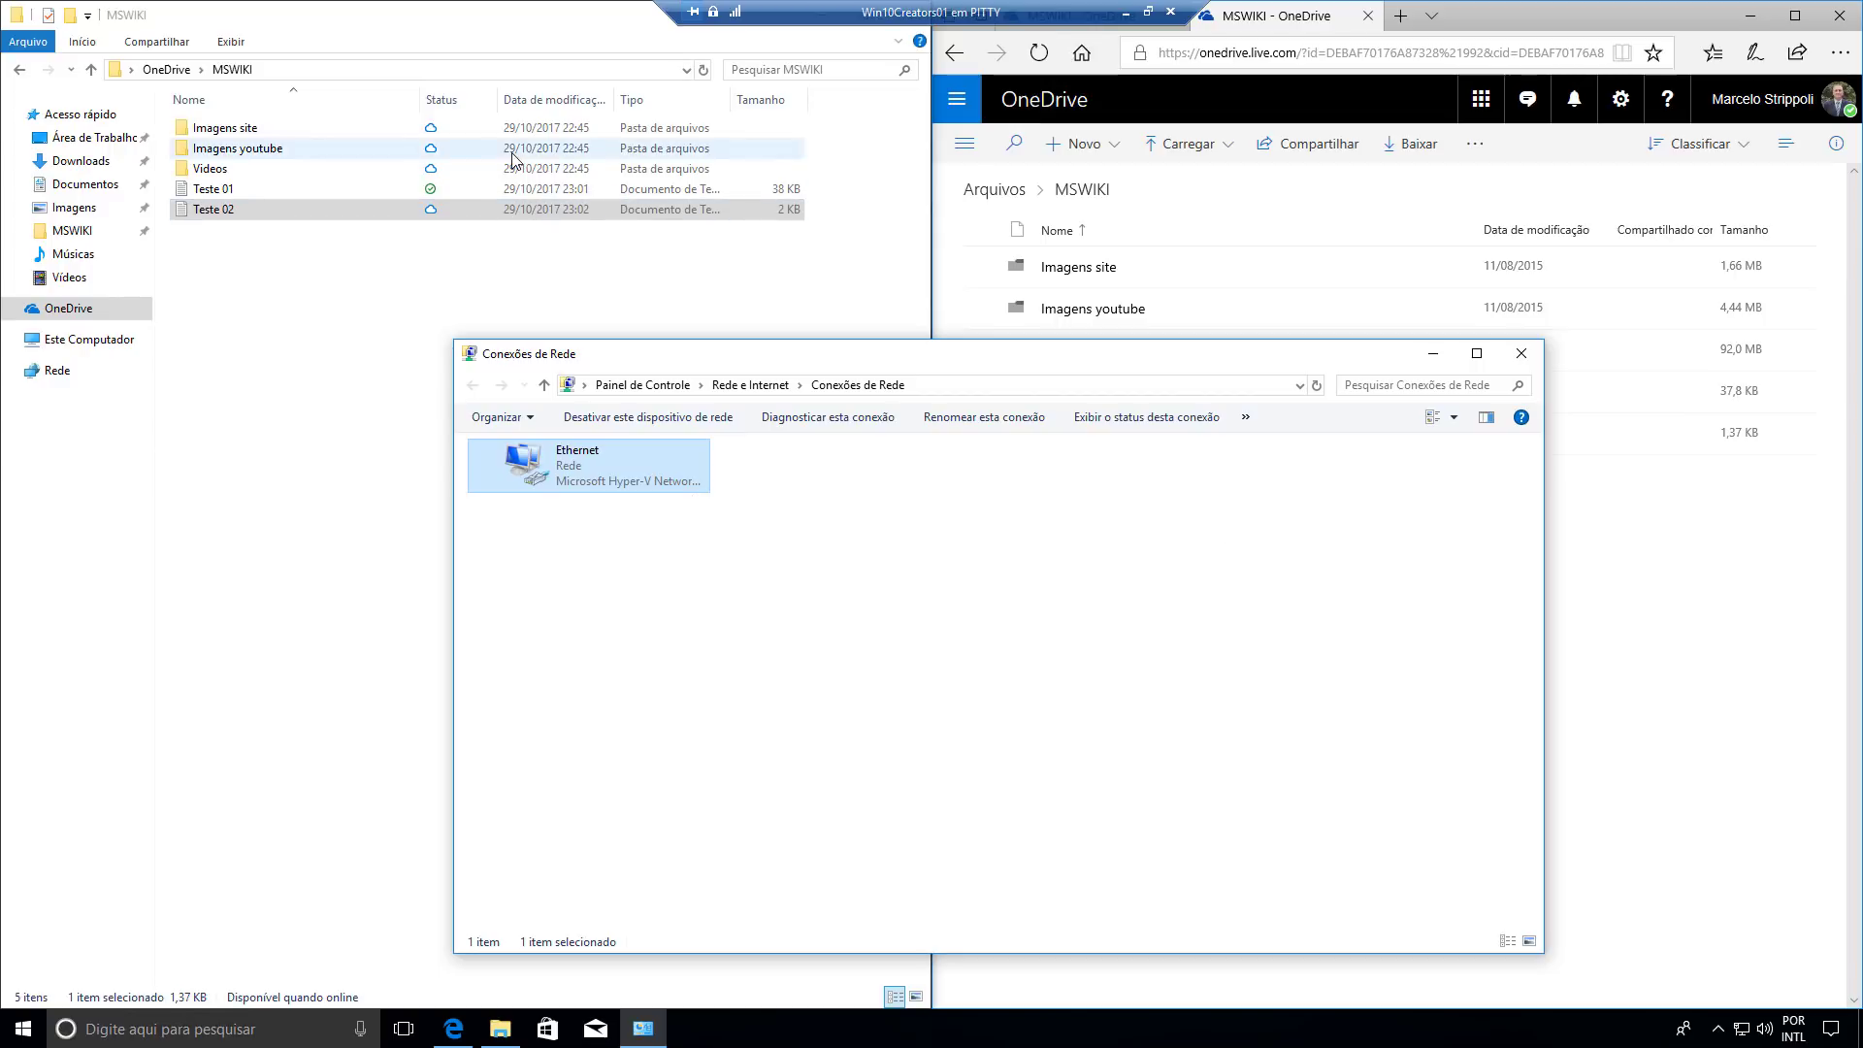
left_click(990, 653)
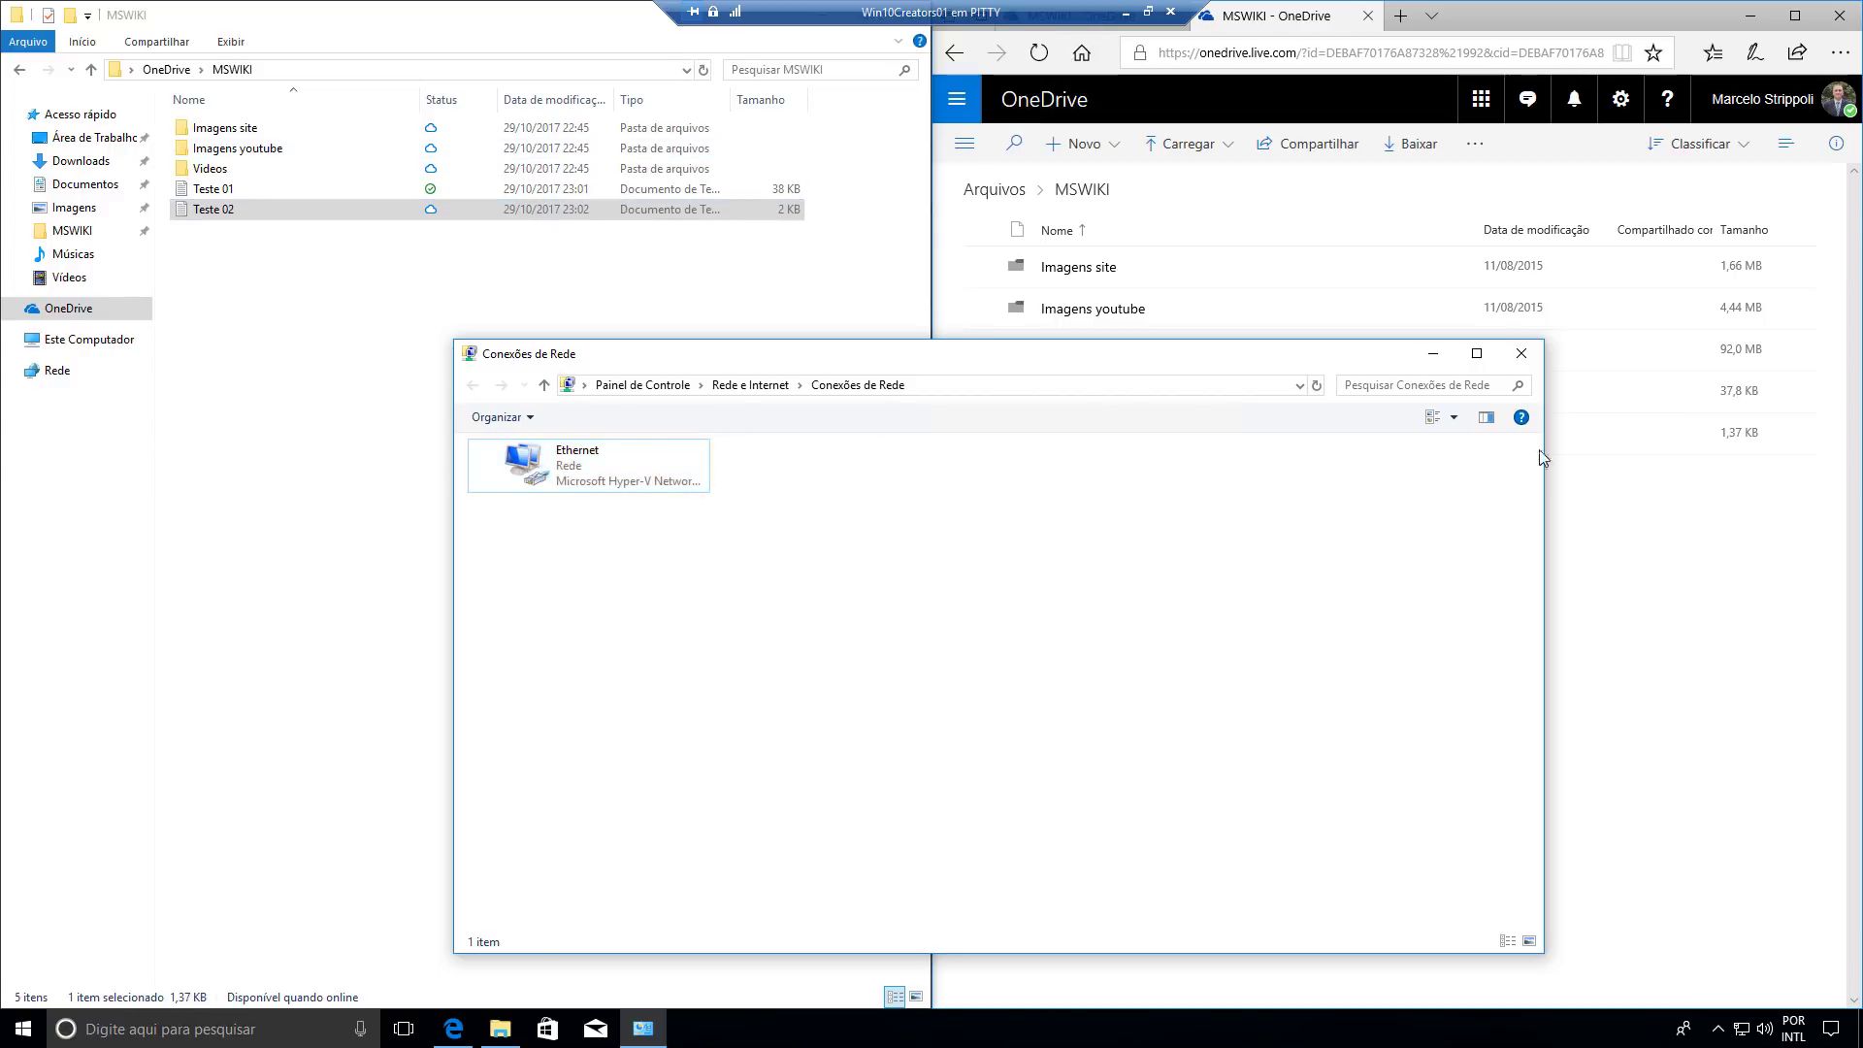
left_click(1522, 355)
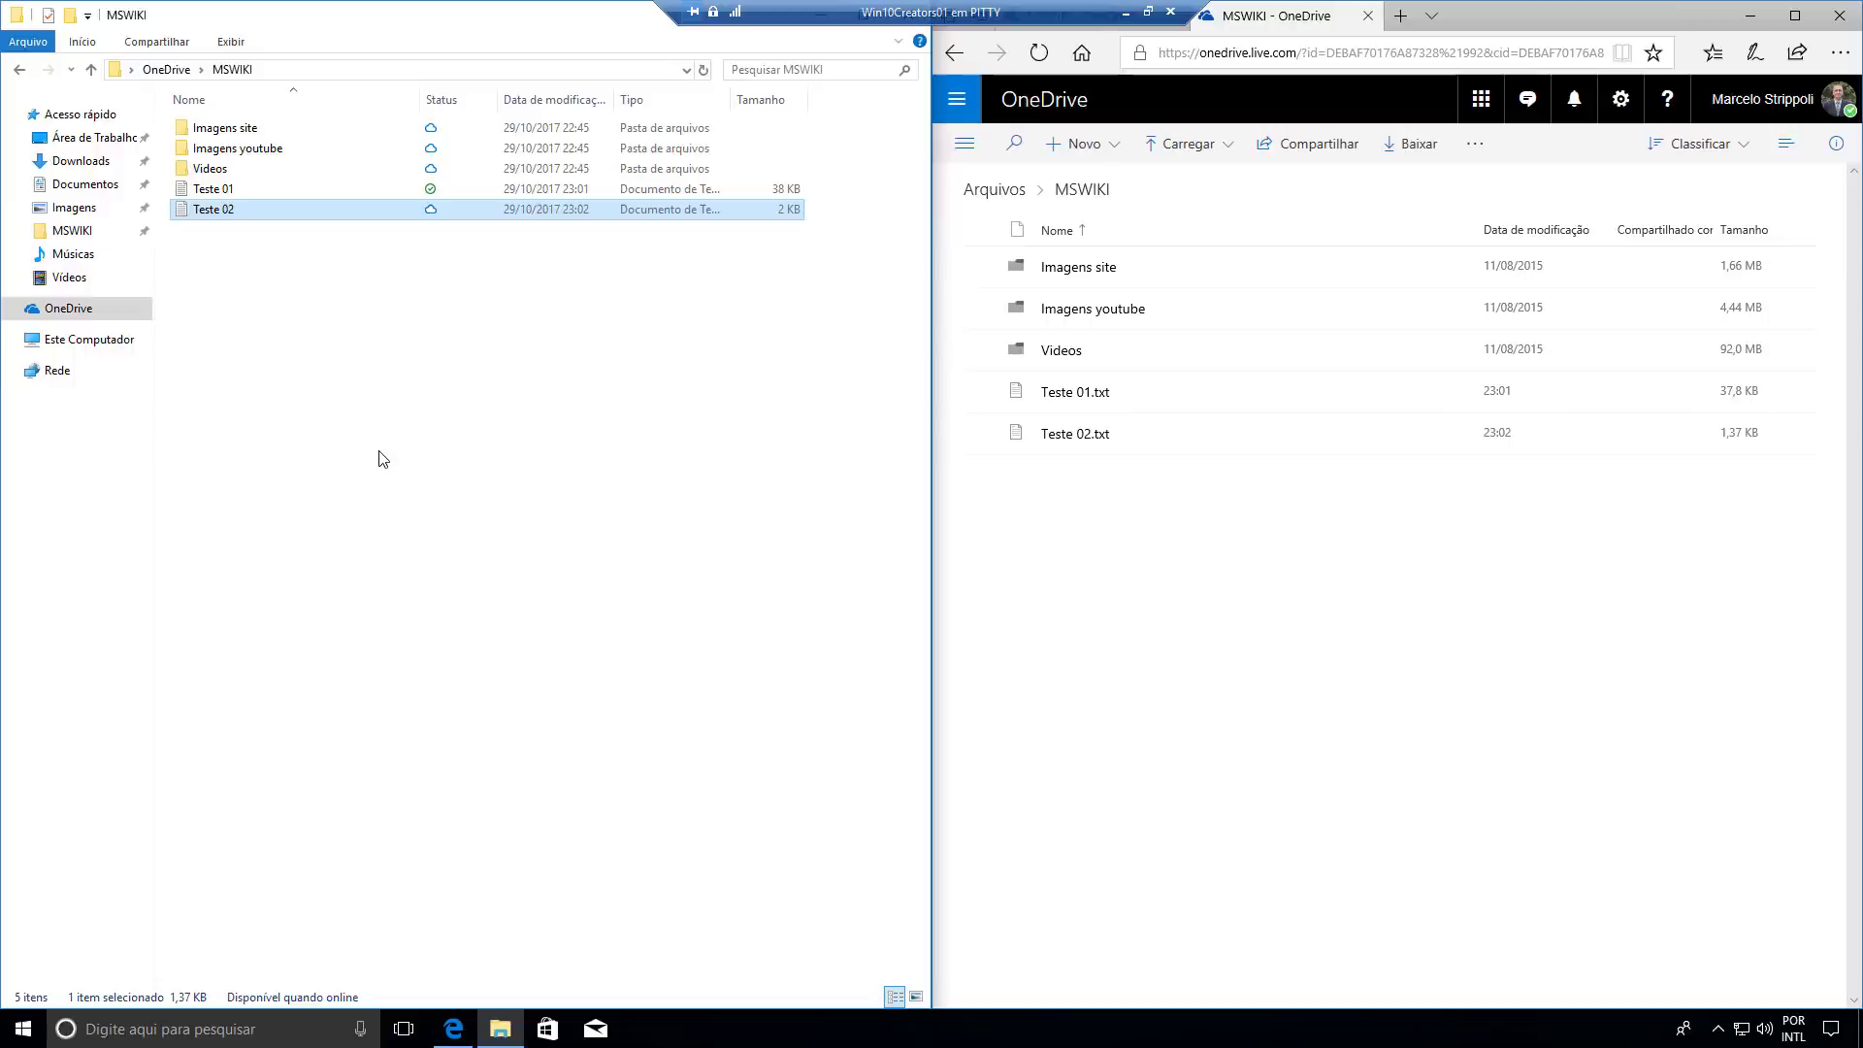
Download the online-only video "Windows 10 - A volta do jogo paciência" from the Videos folder by opening it, and close the player.
left_click(328, 473)
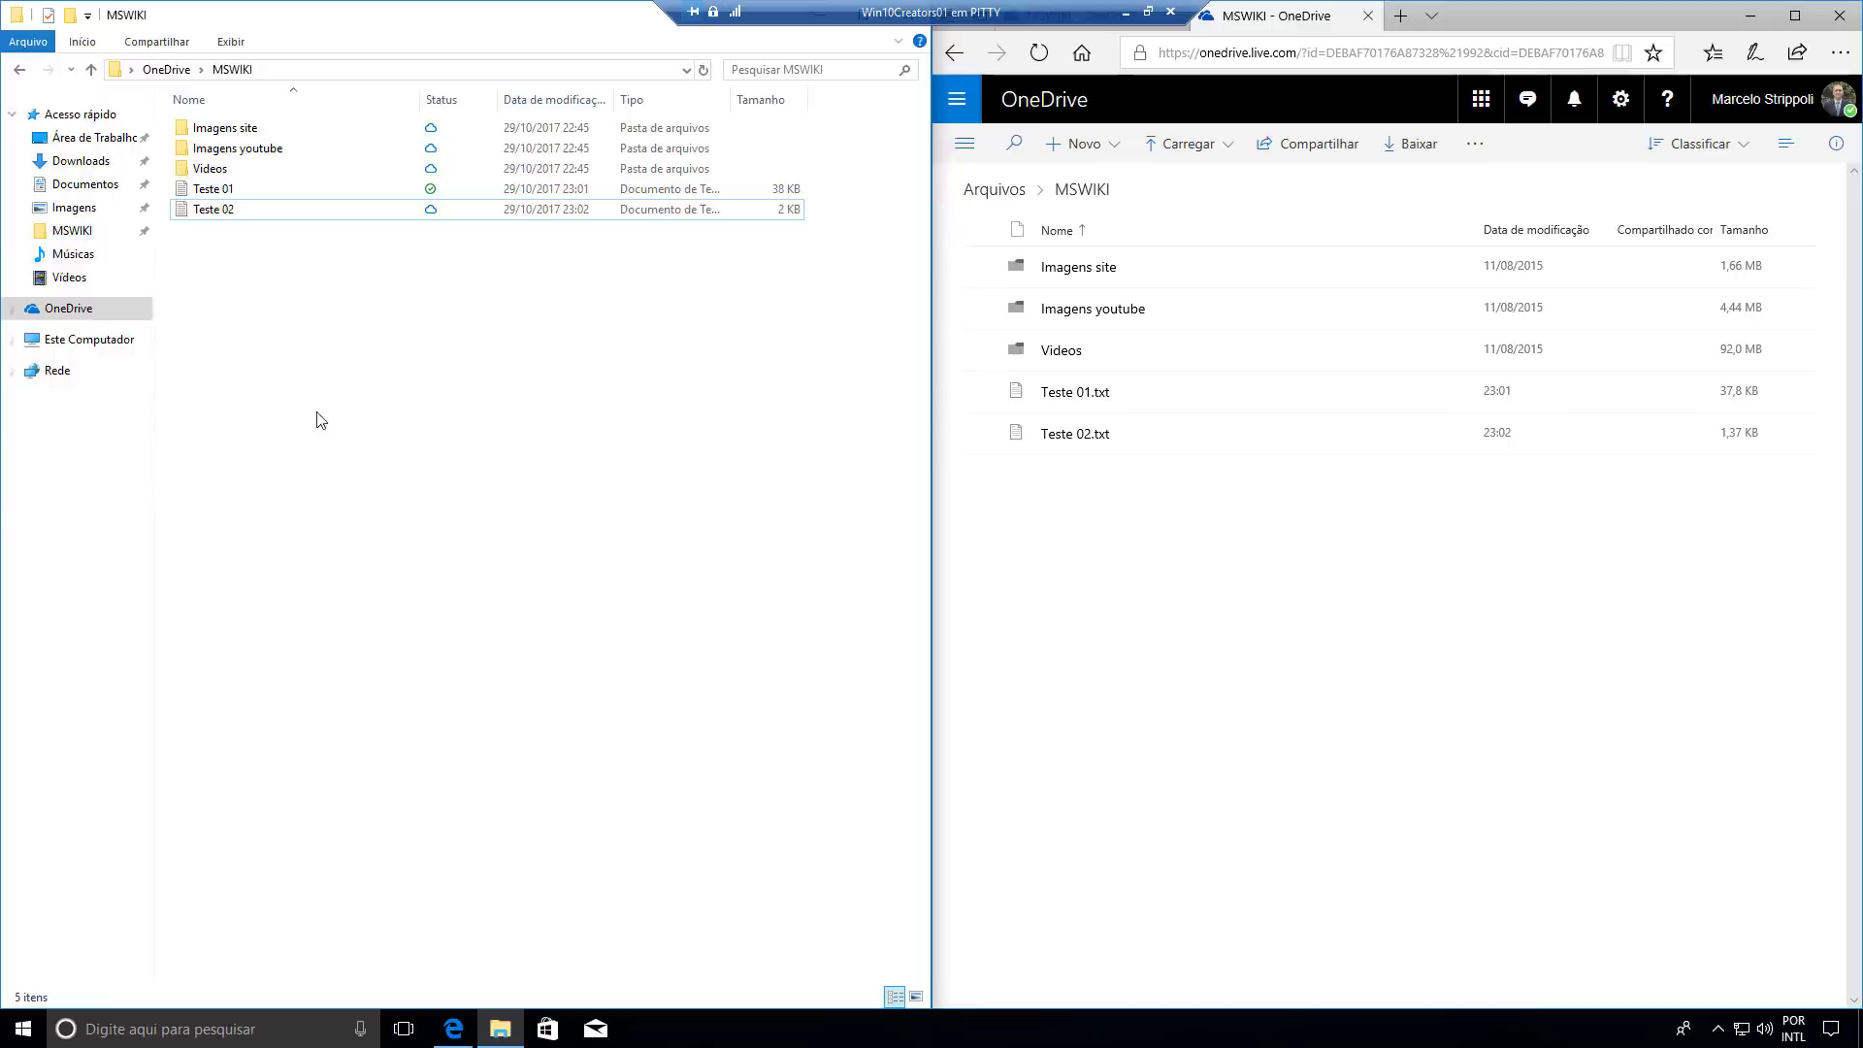
double_click(257, 168)
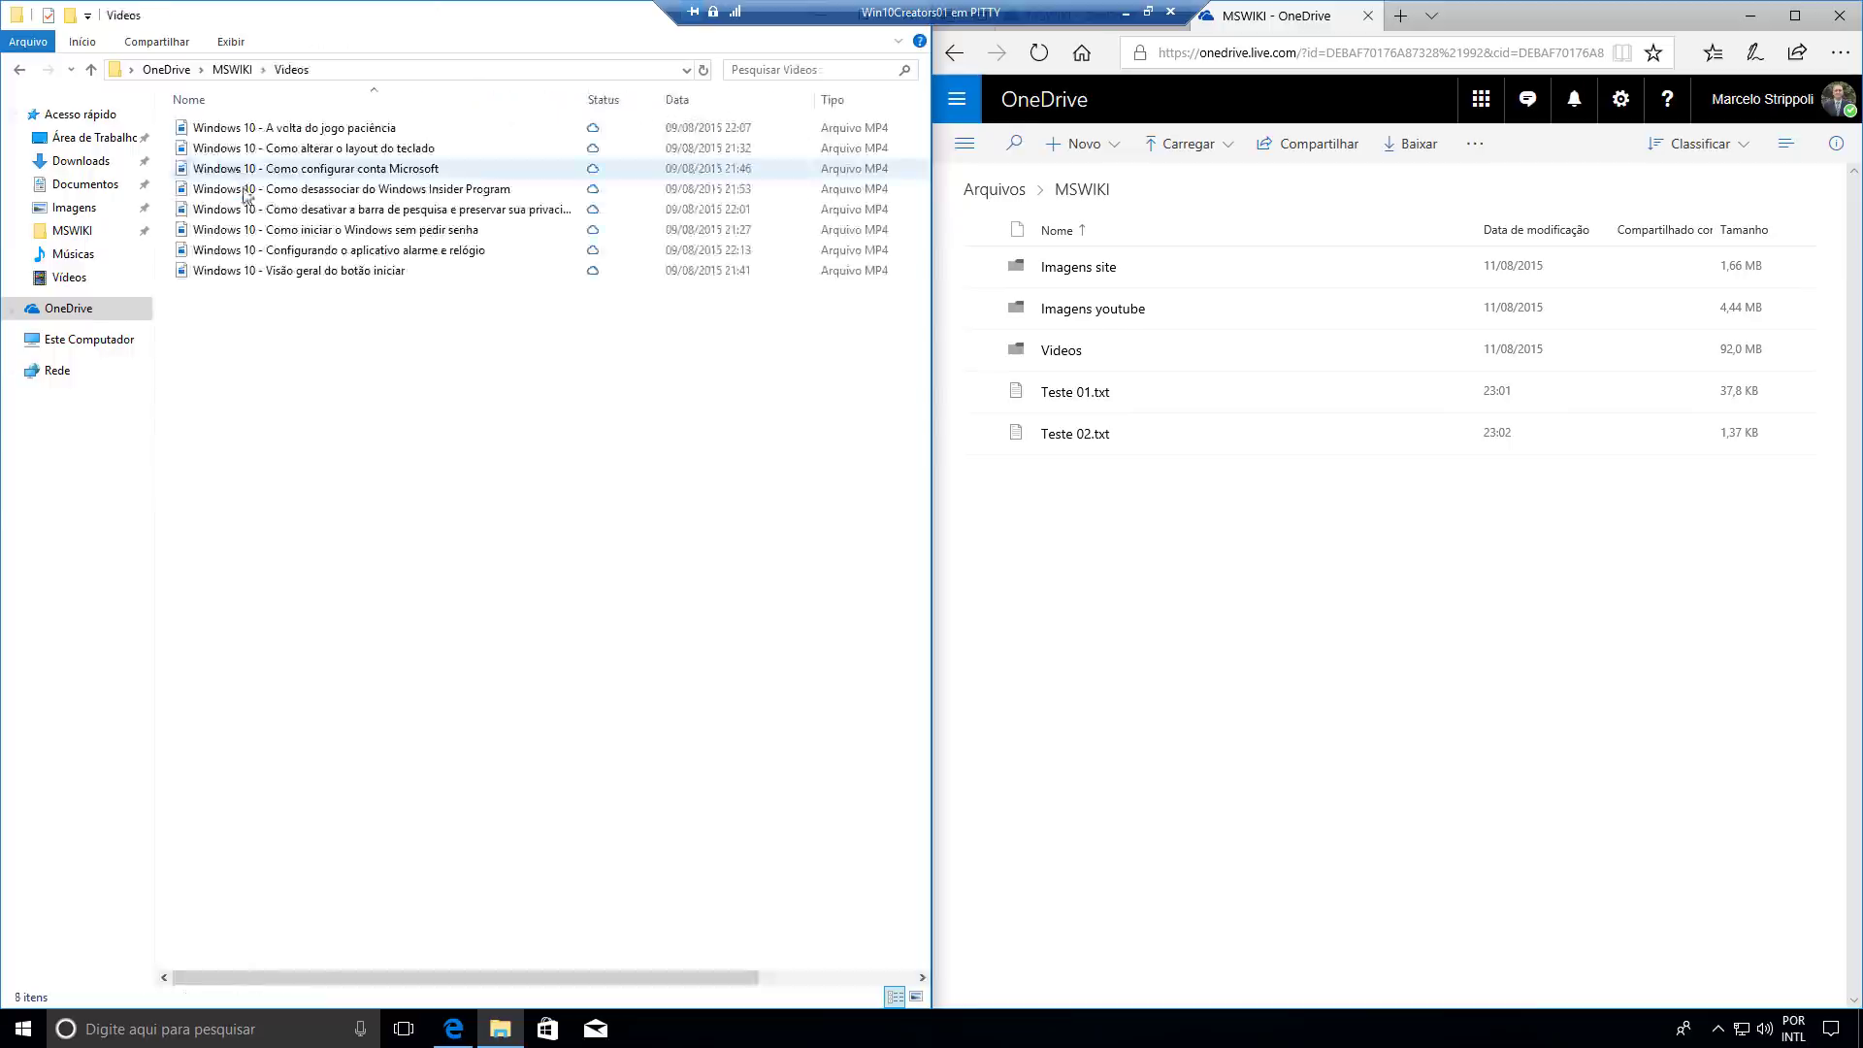
double_click(386, 130)
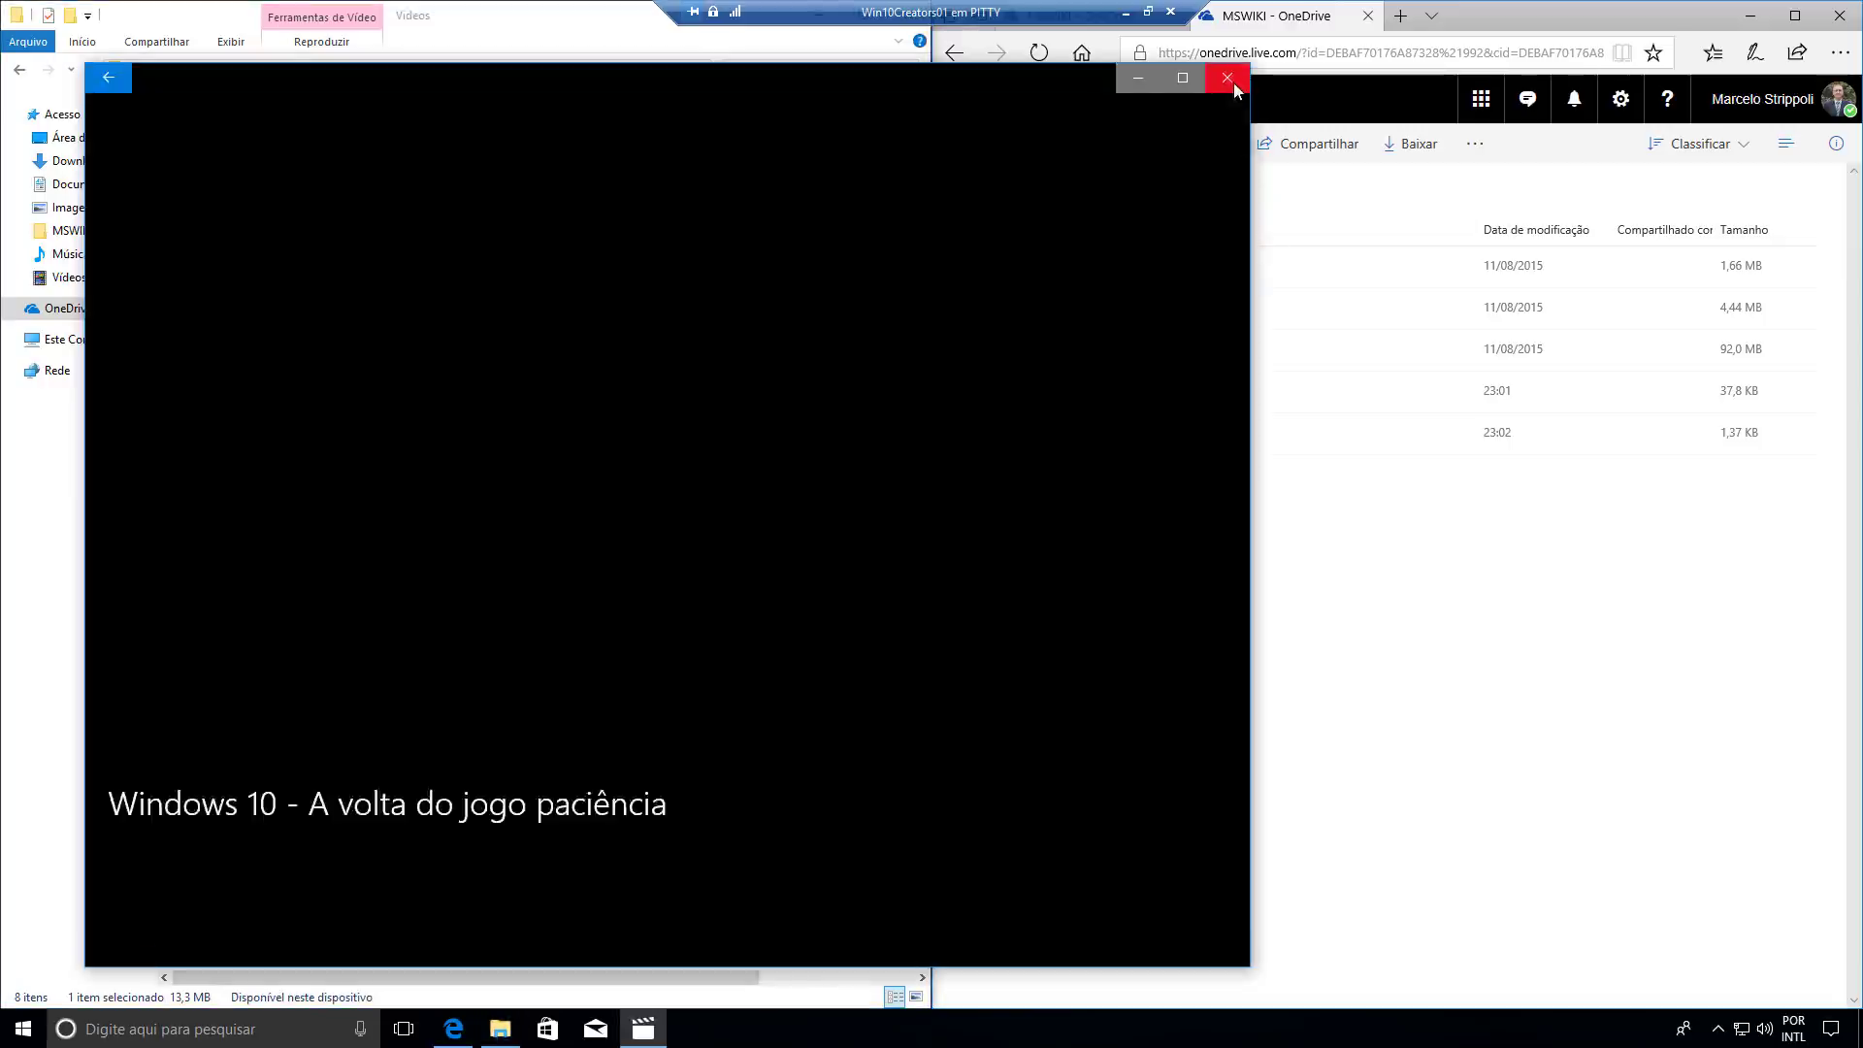
left_click(1236, 90)
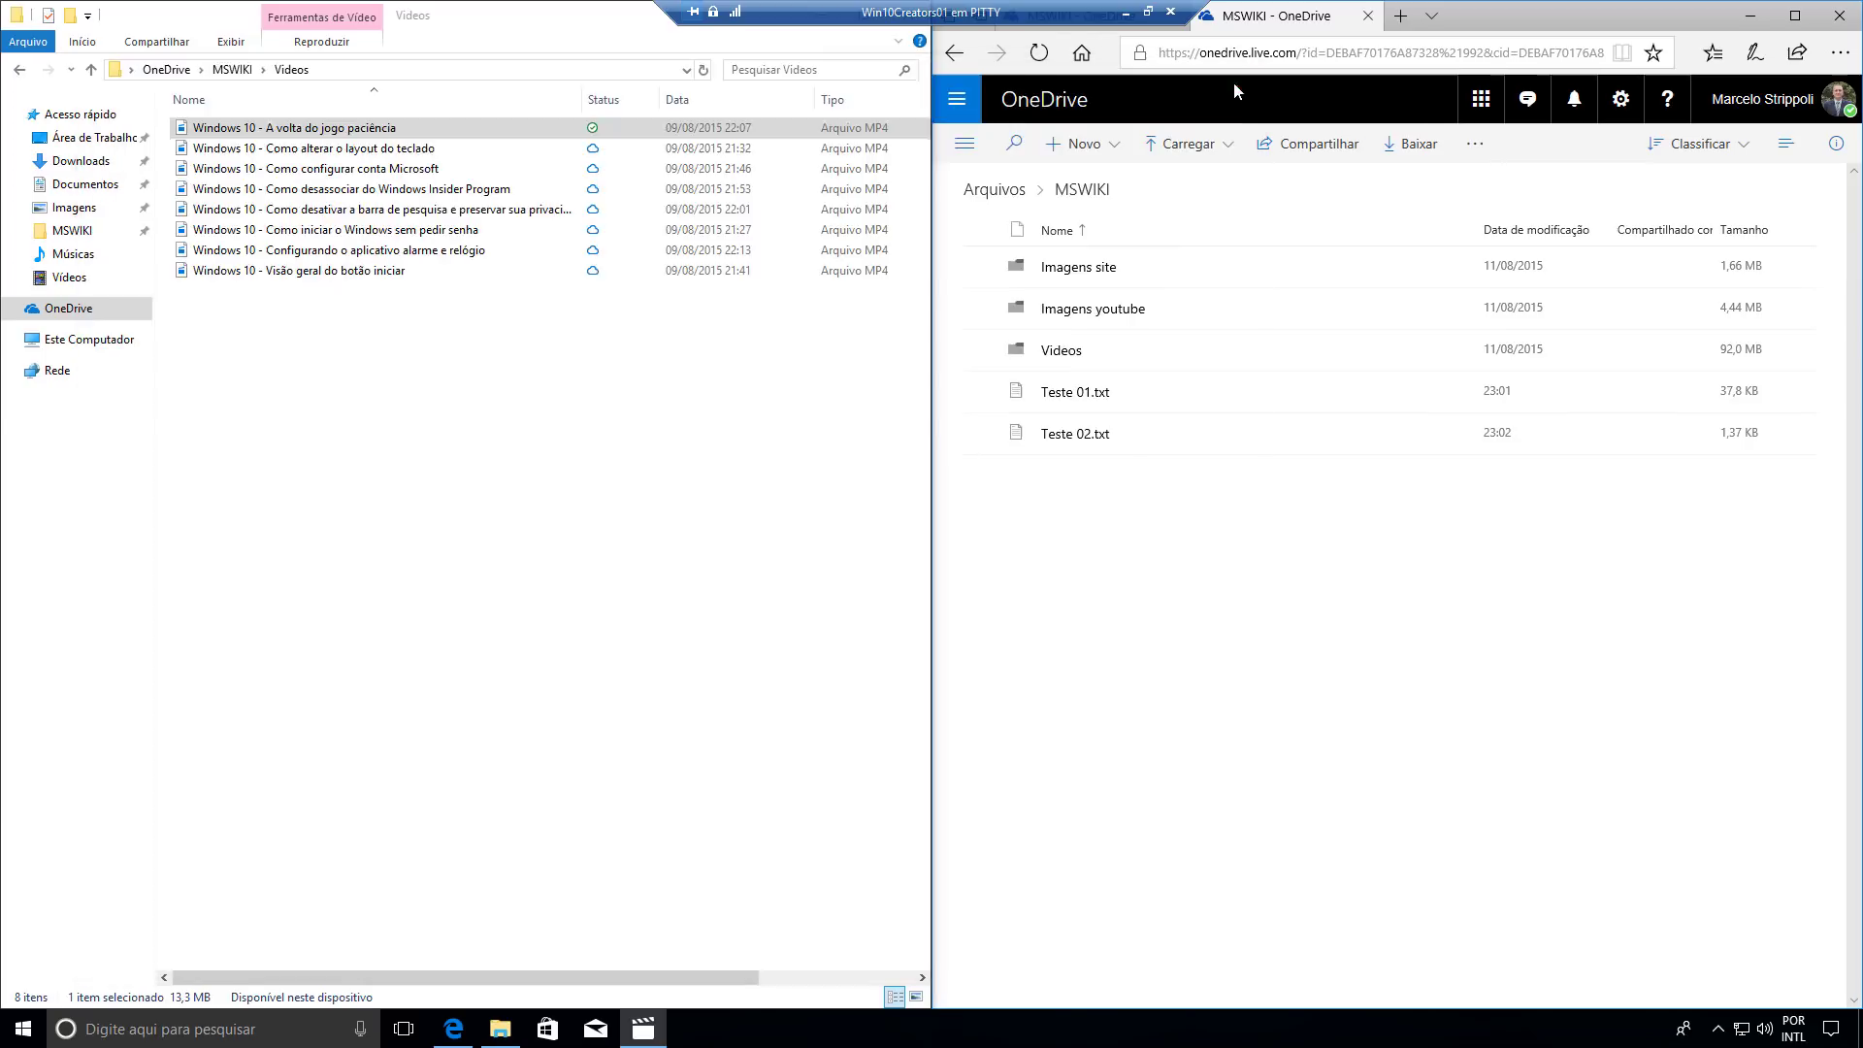
Check the size and size on disk of the video "Windows 10 - A volta do jogo paciência" in its properties.
right_click(332, 133)
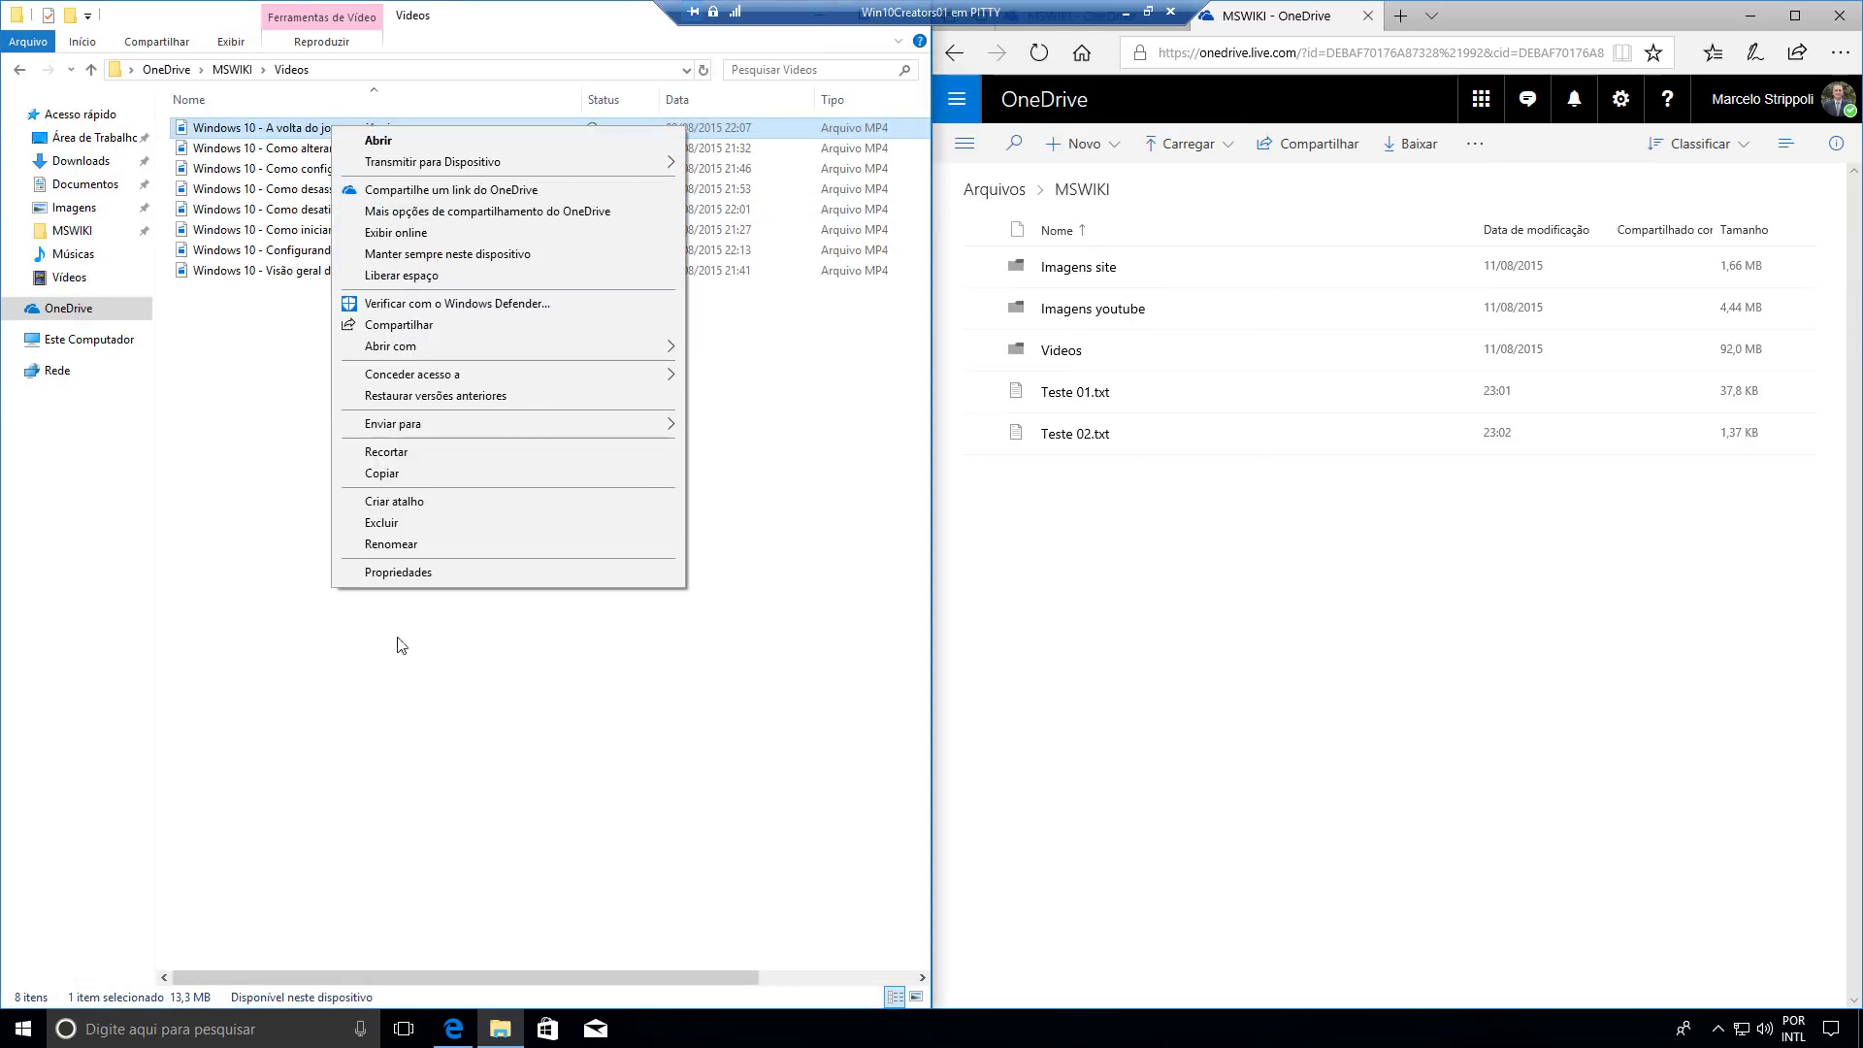
left_click(406, 582)
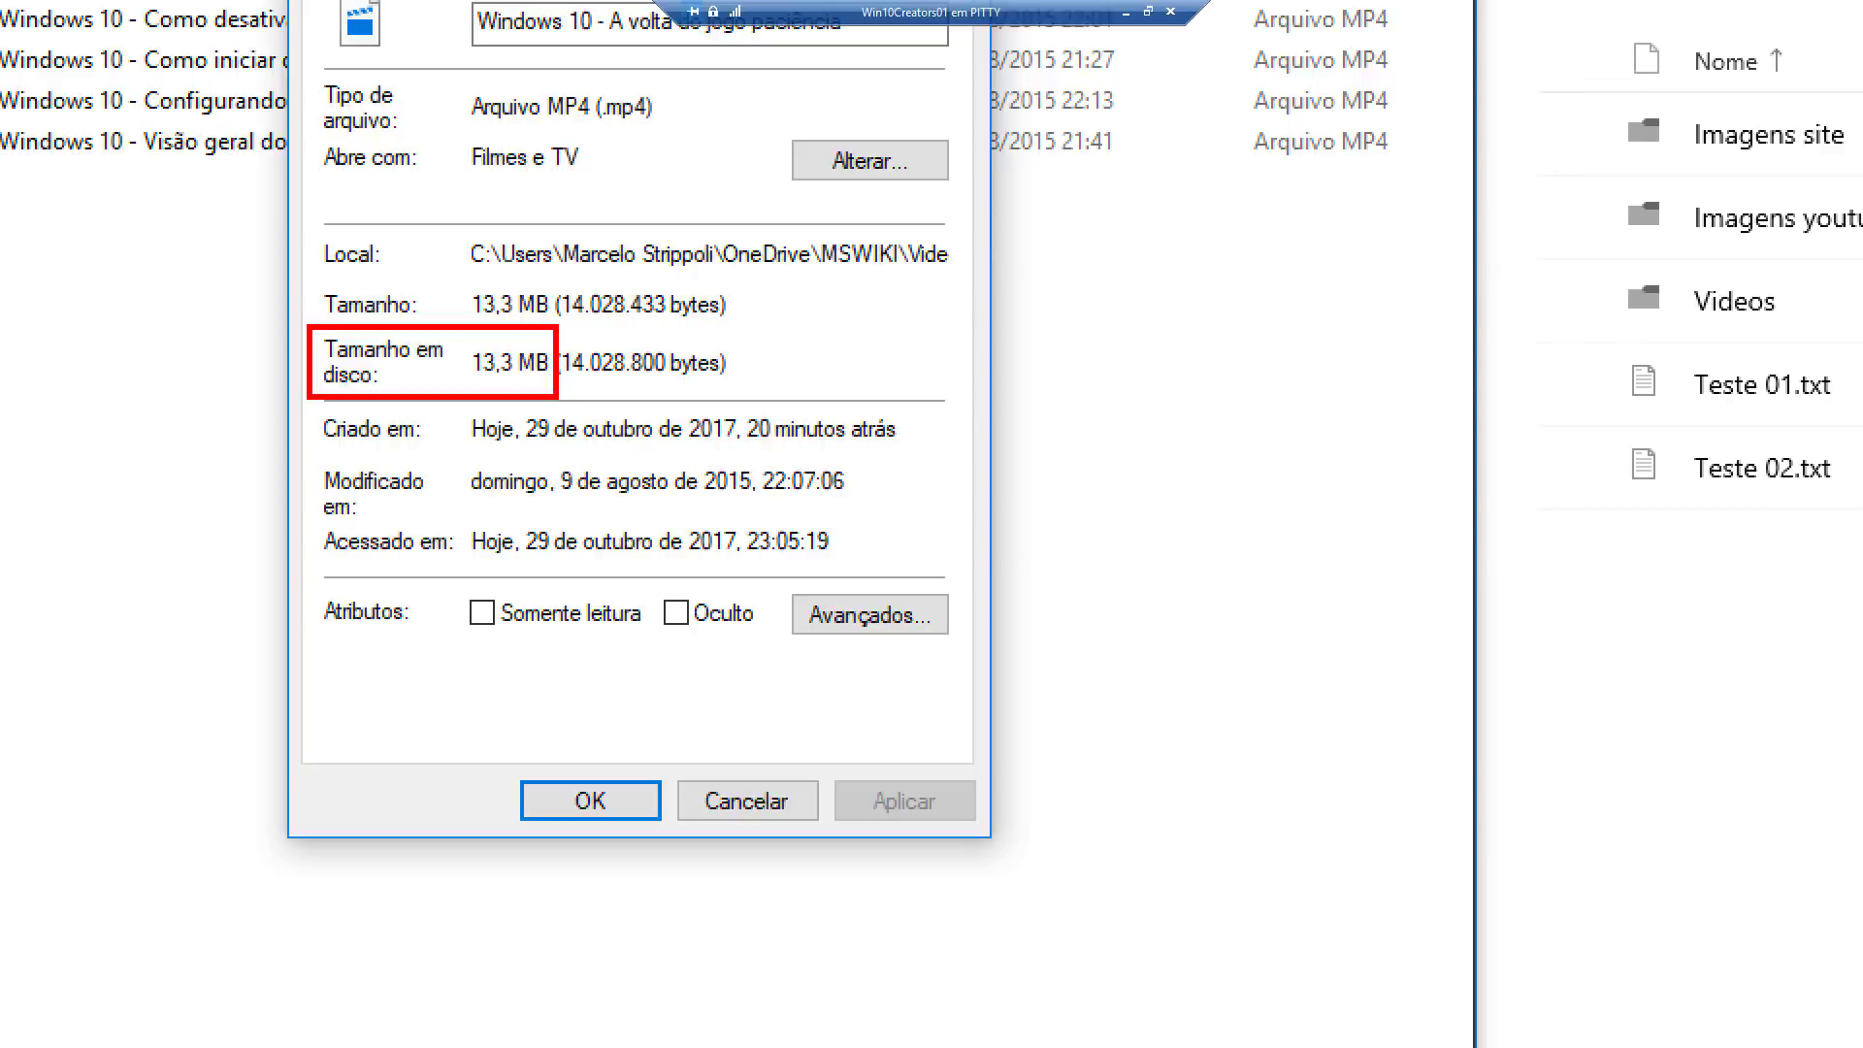
Close the video's properties and open the OneDrive general settings to examine the "Arquivos Sob Demanda" option.
left_click(590, 800)
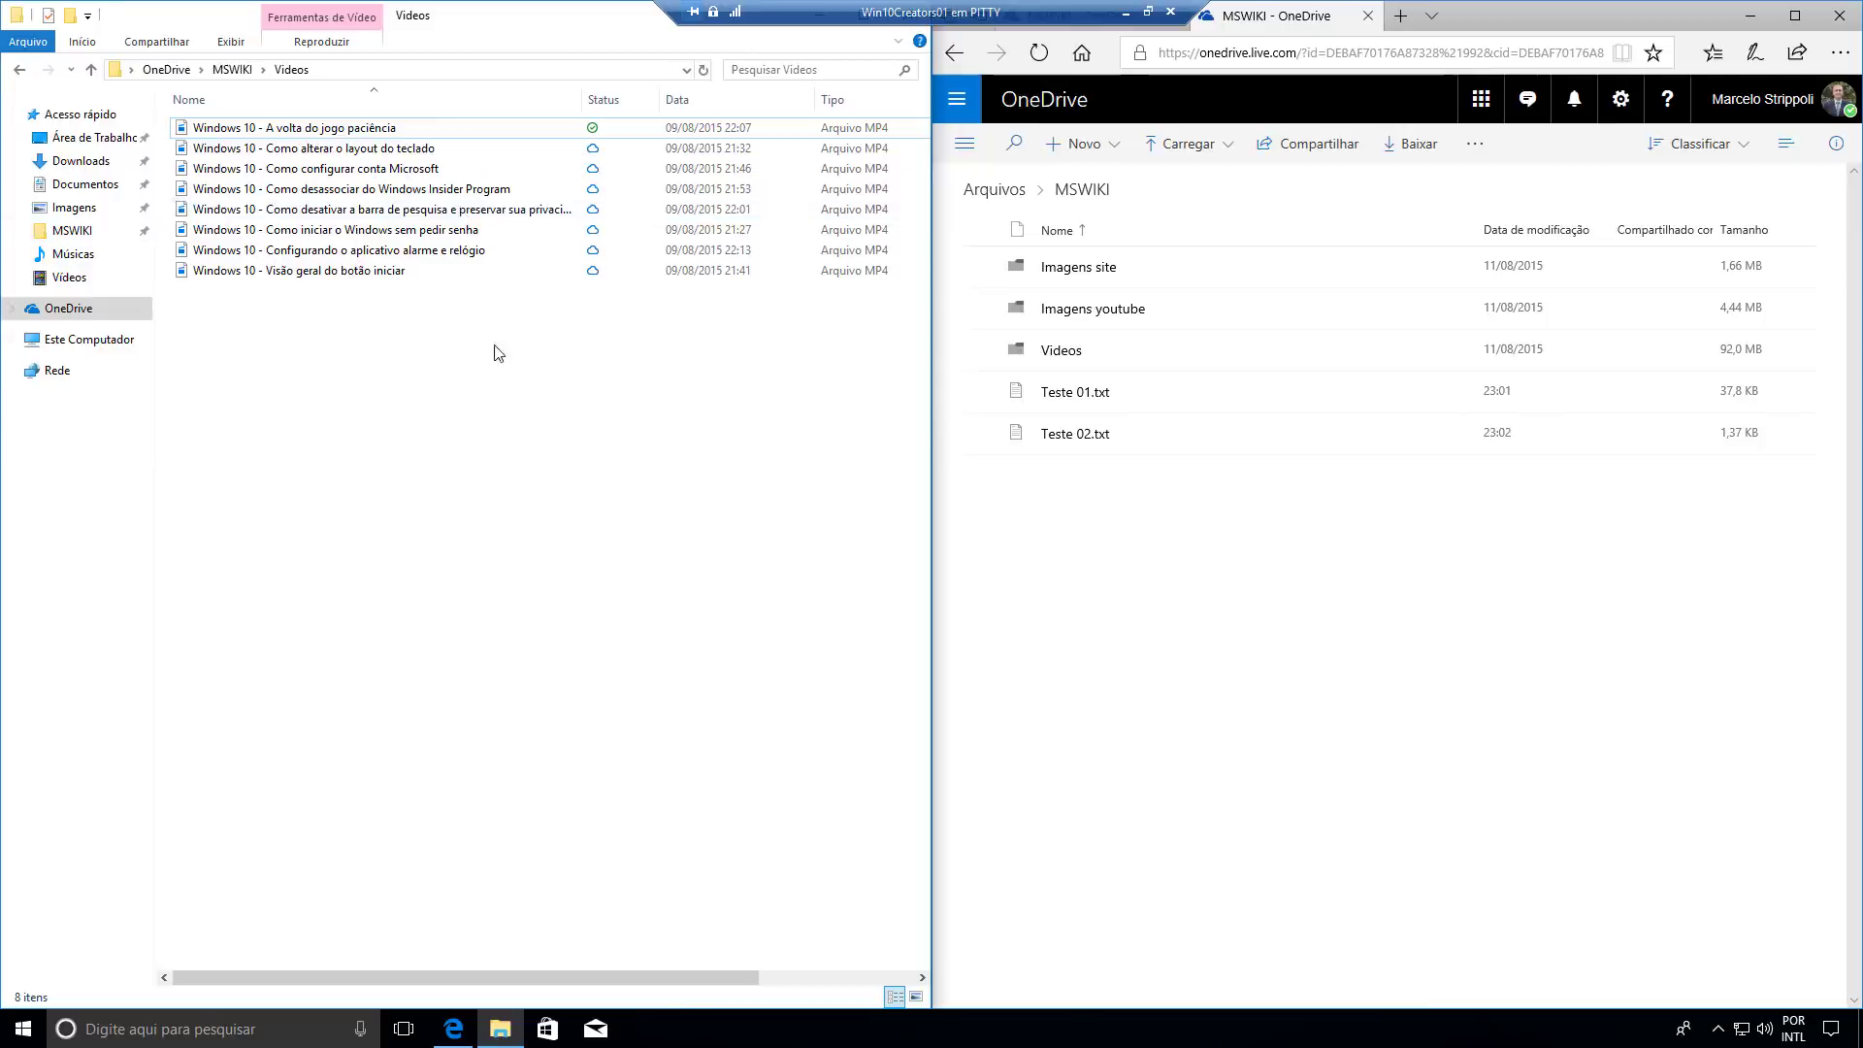
left_click(1721, 1034)
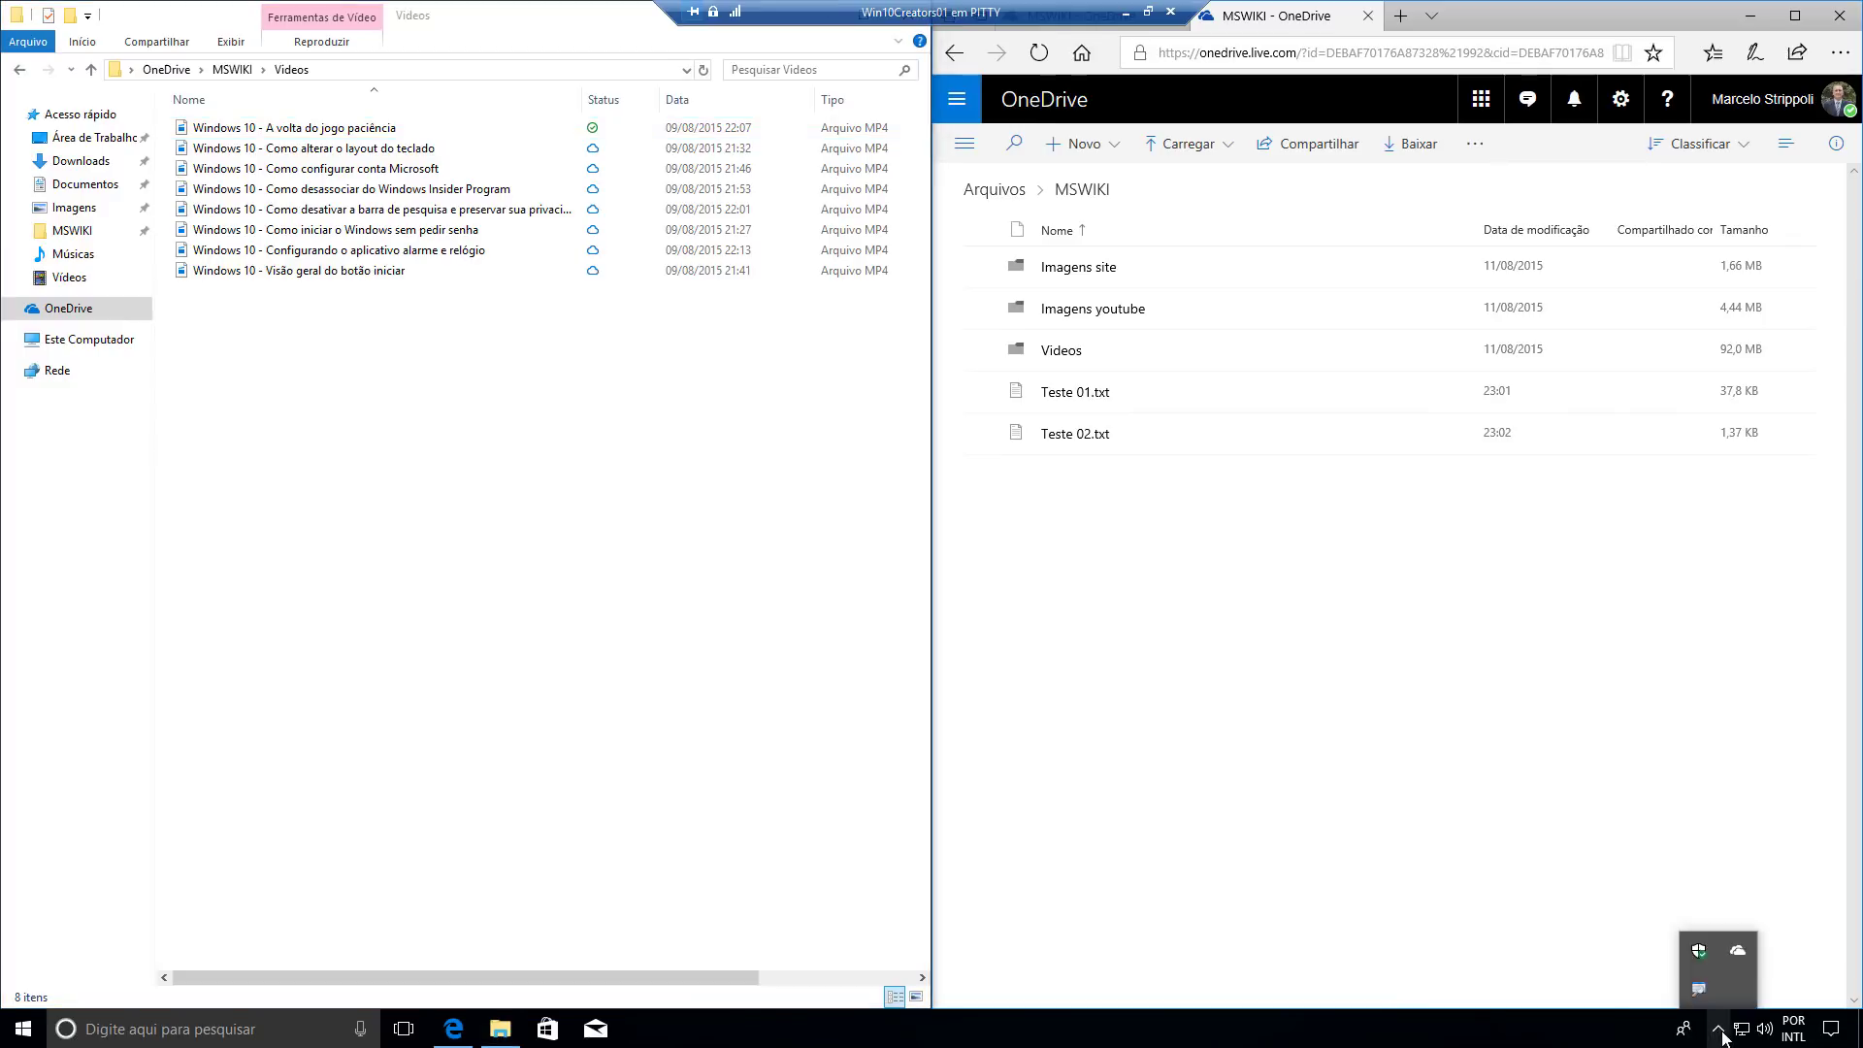
right_click(1748, 956)
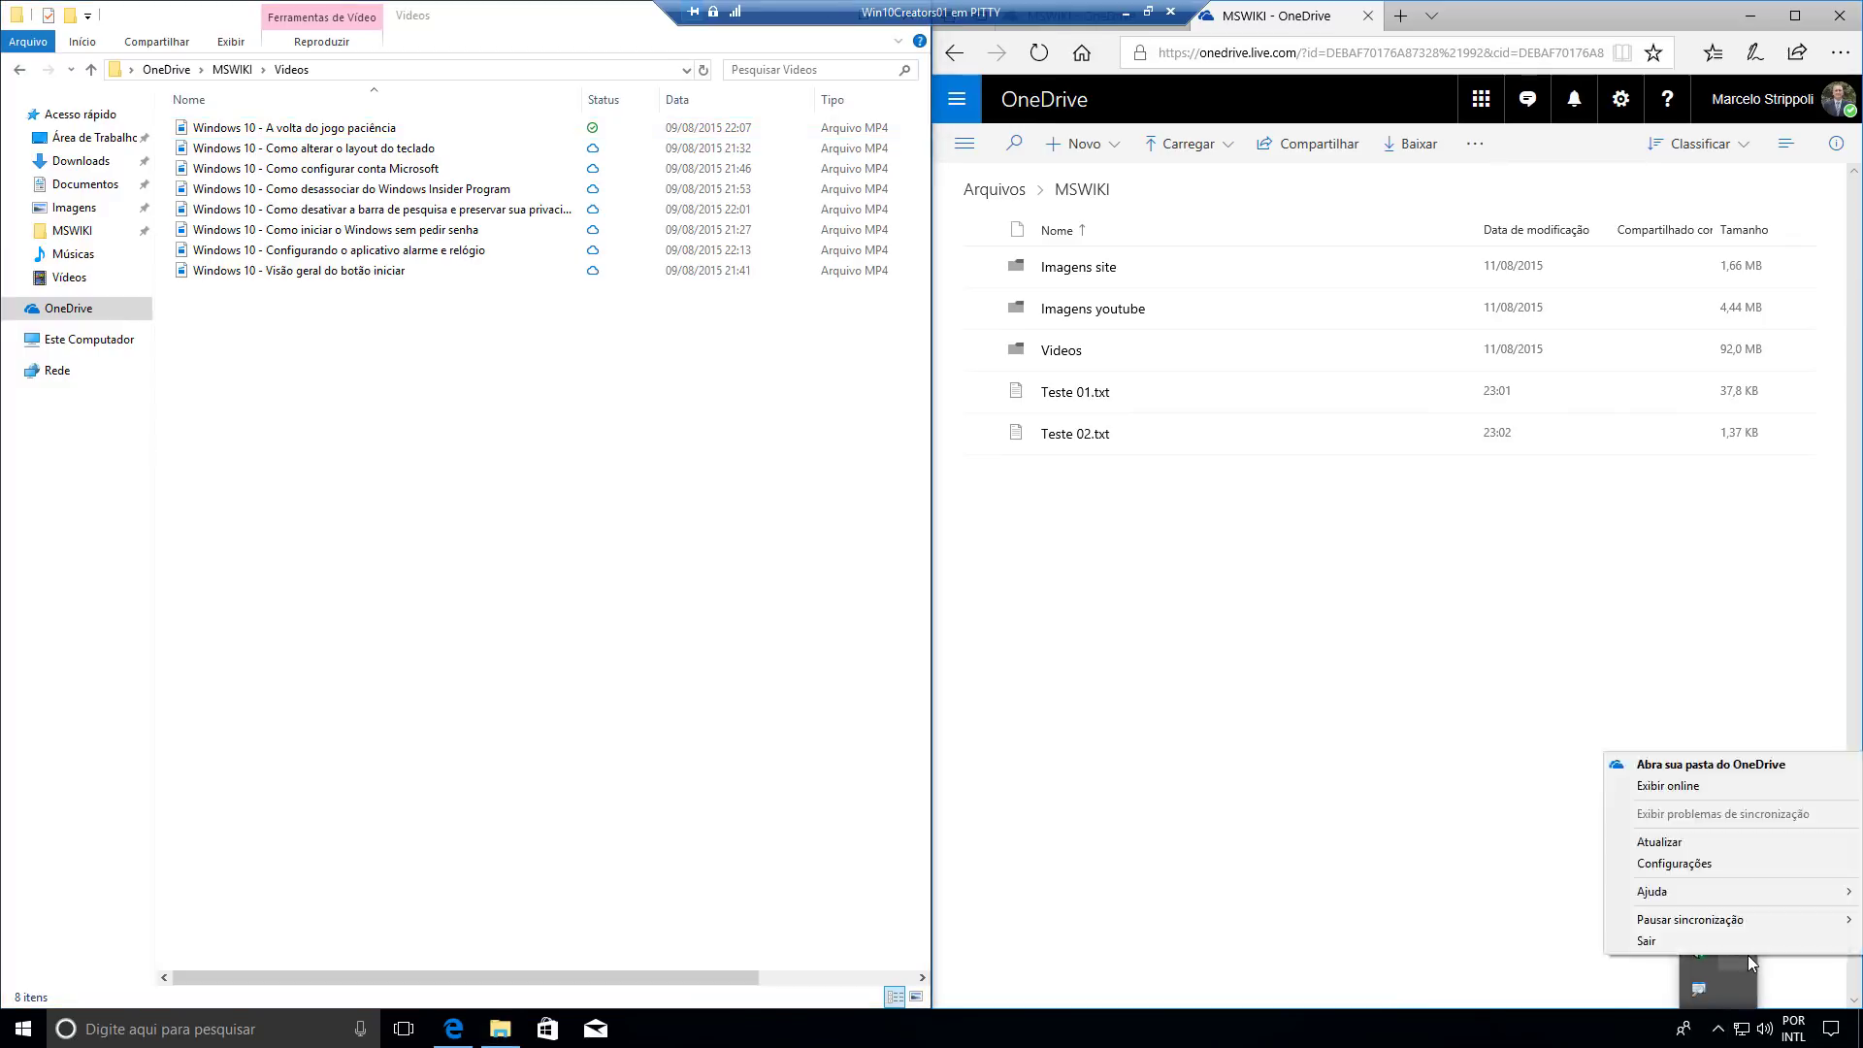
left_click(1716, 863)
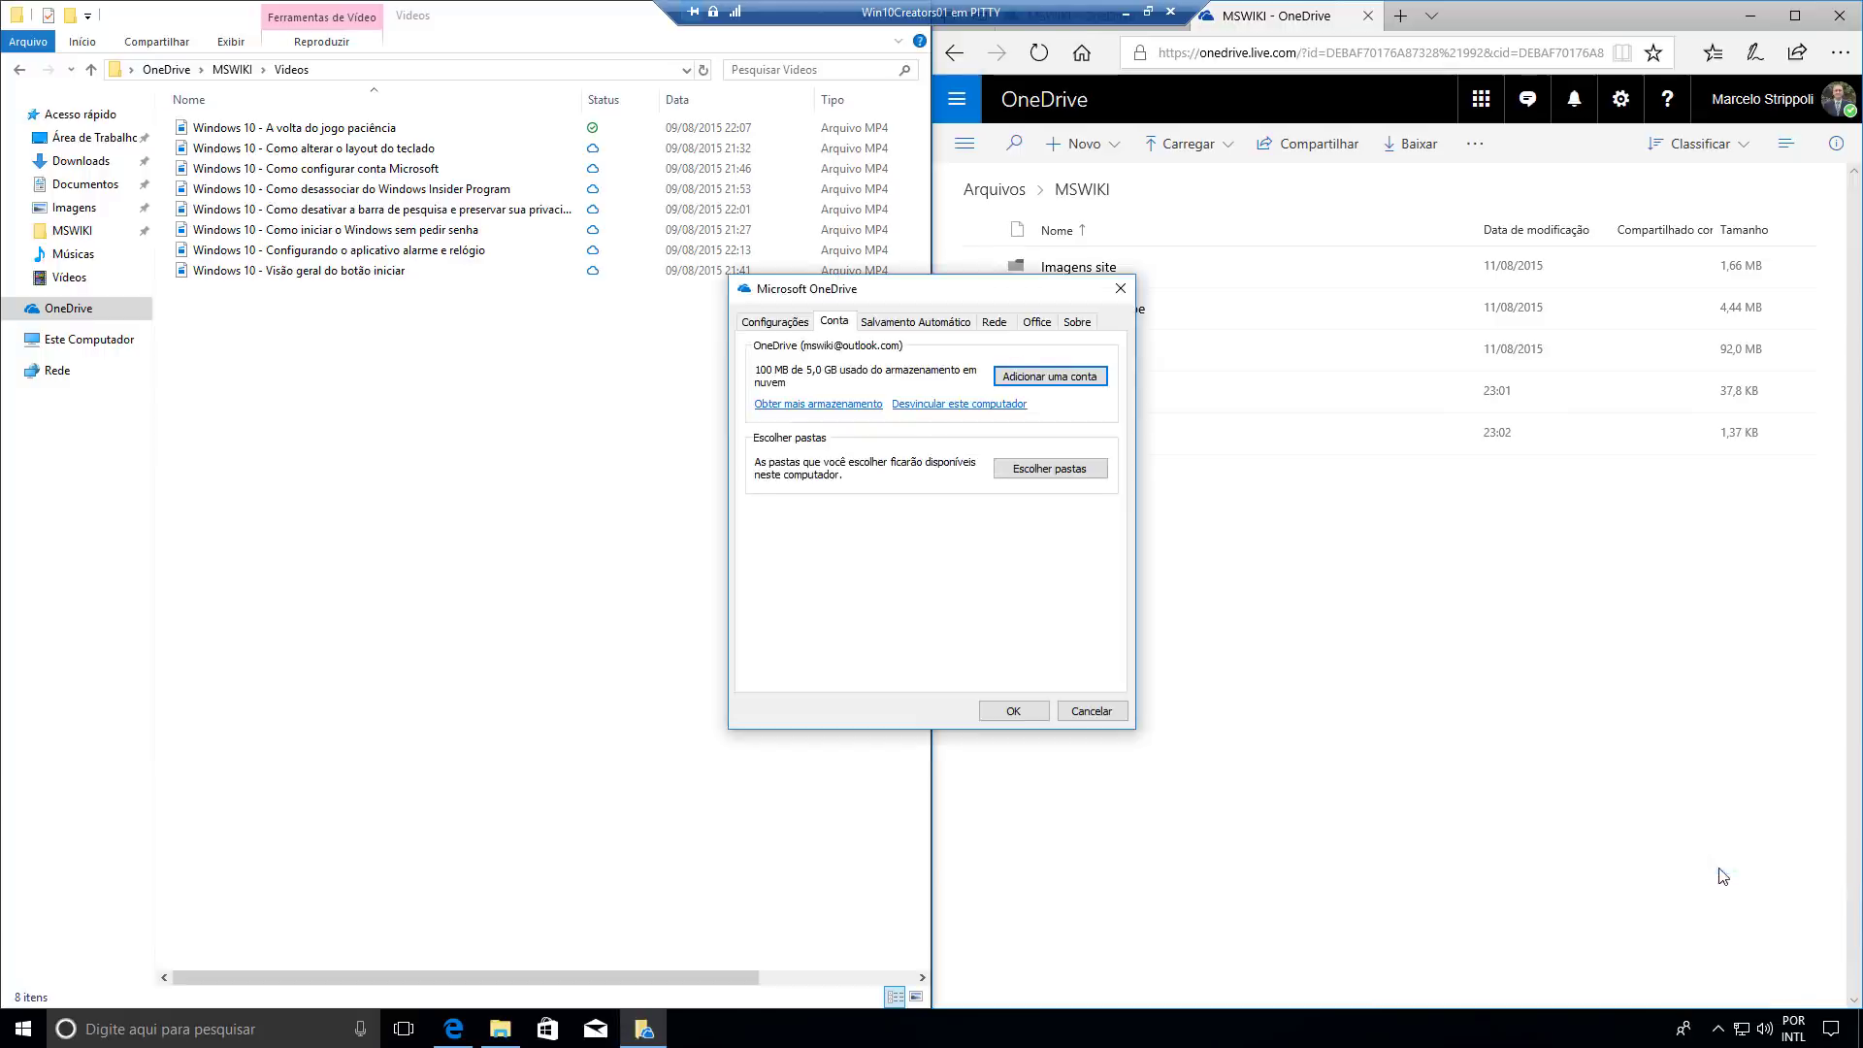
left_click(790, 326)
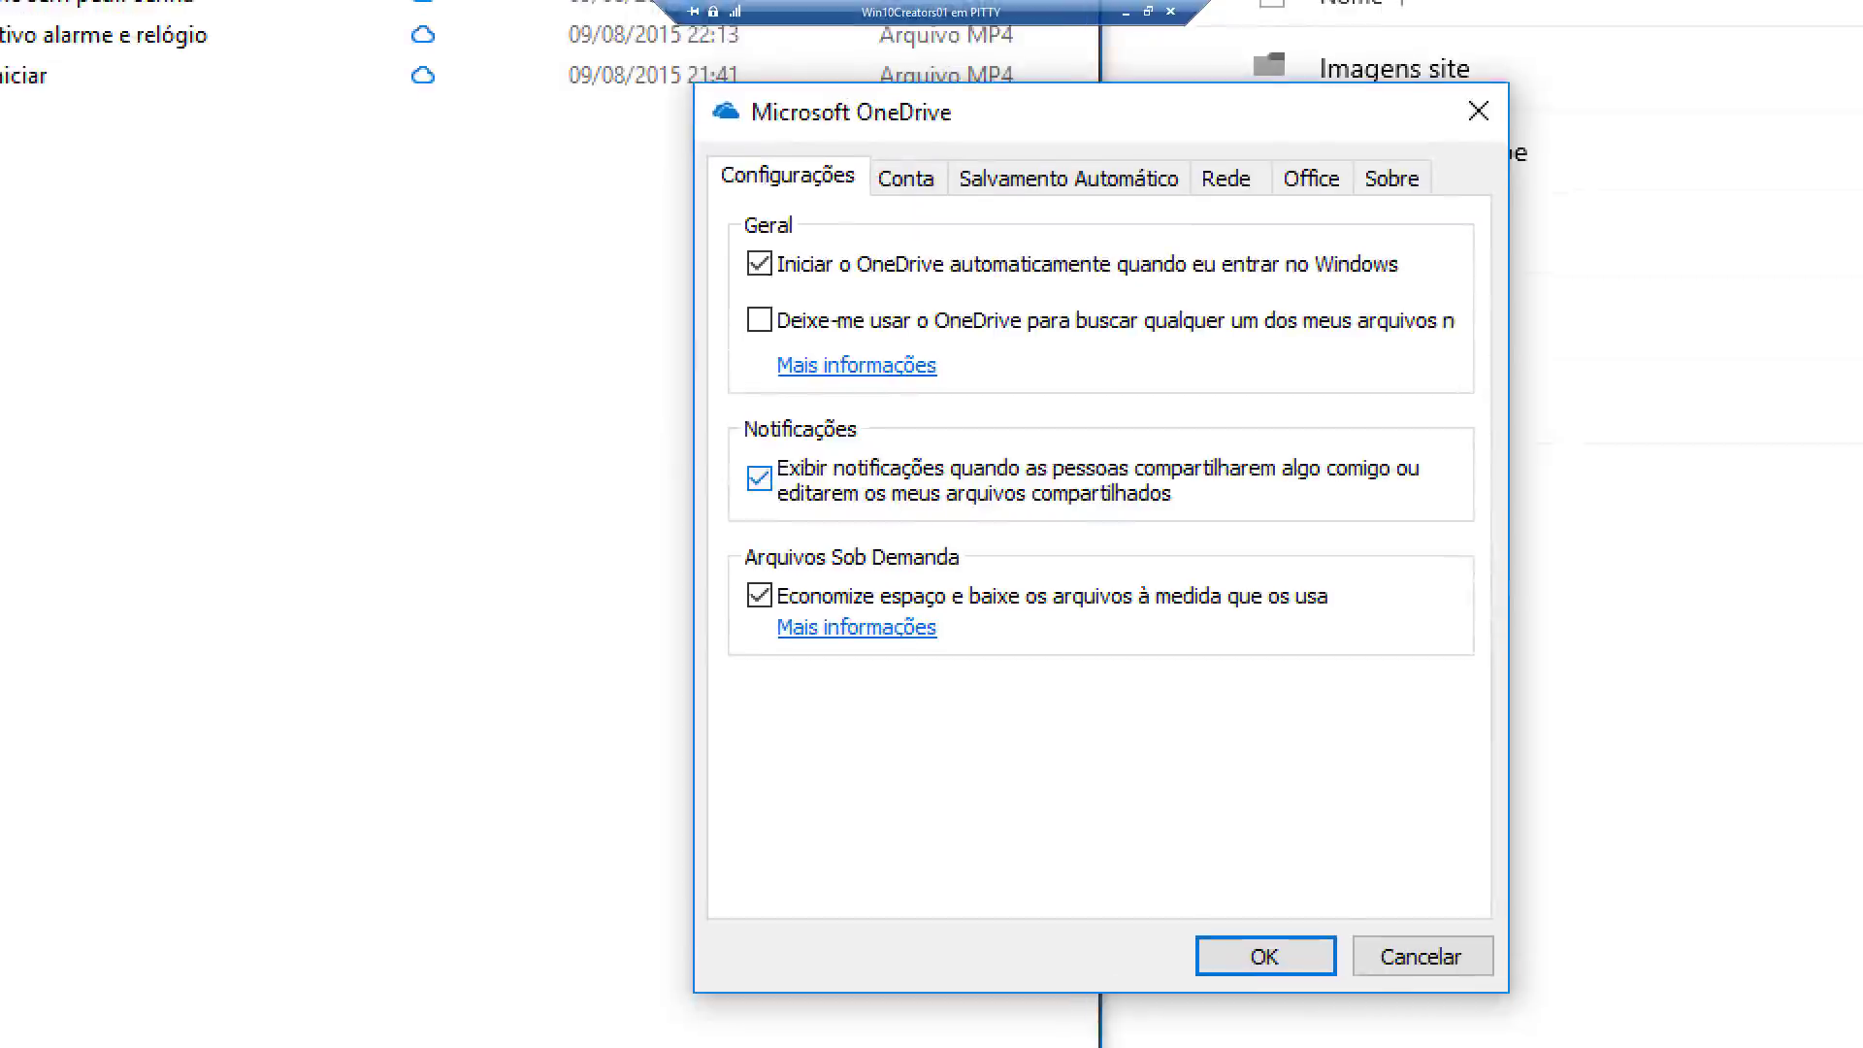
left_click_drag(723, 508, 1368, 627)
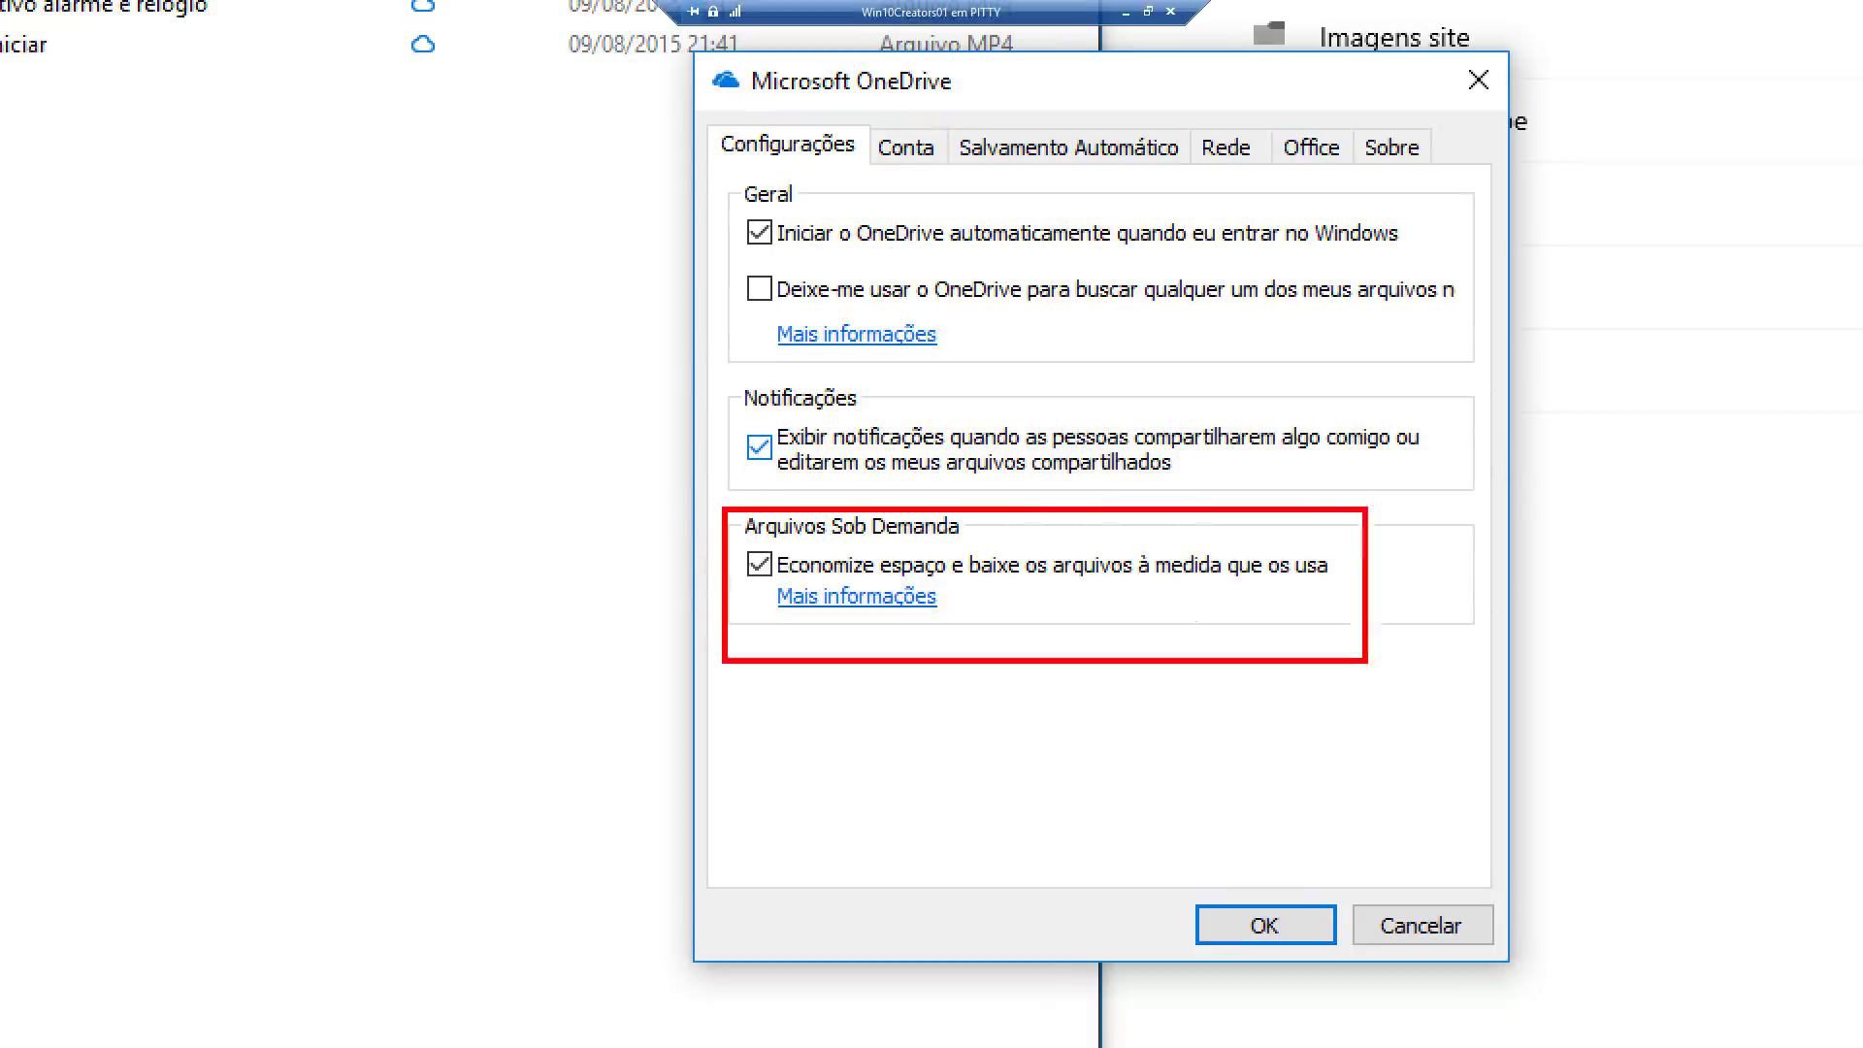